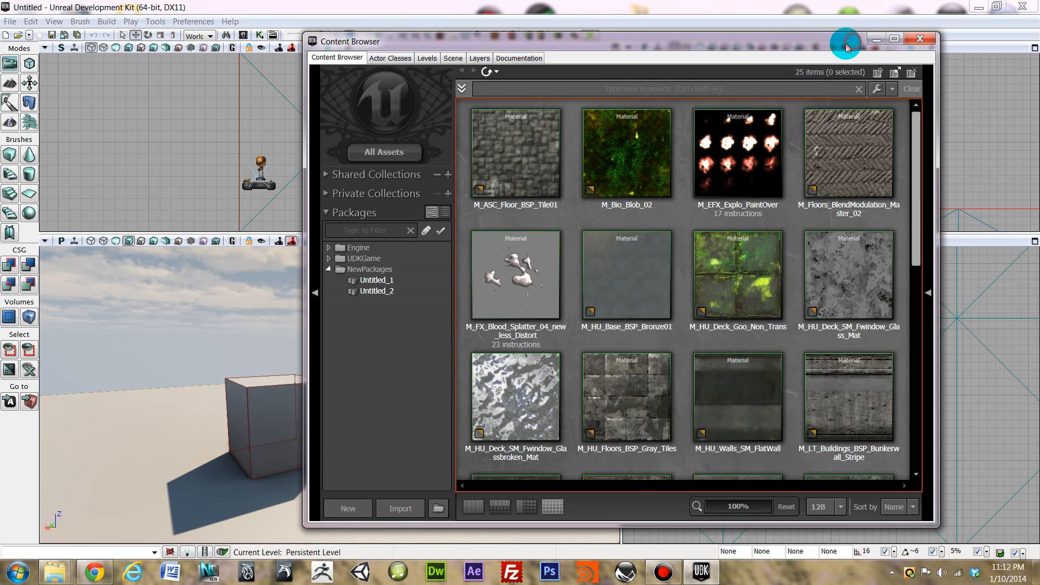
Move, narrow and minimize the Content Browser window.
drag(847, 46, 839, 48)
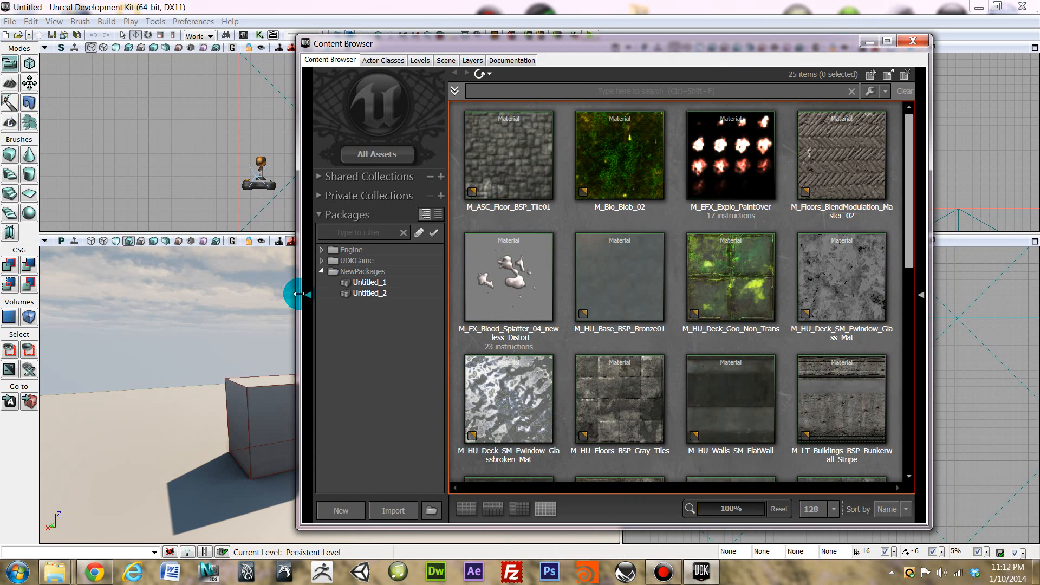
drag(298, 294, 326, 295)
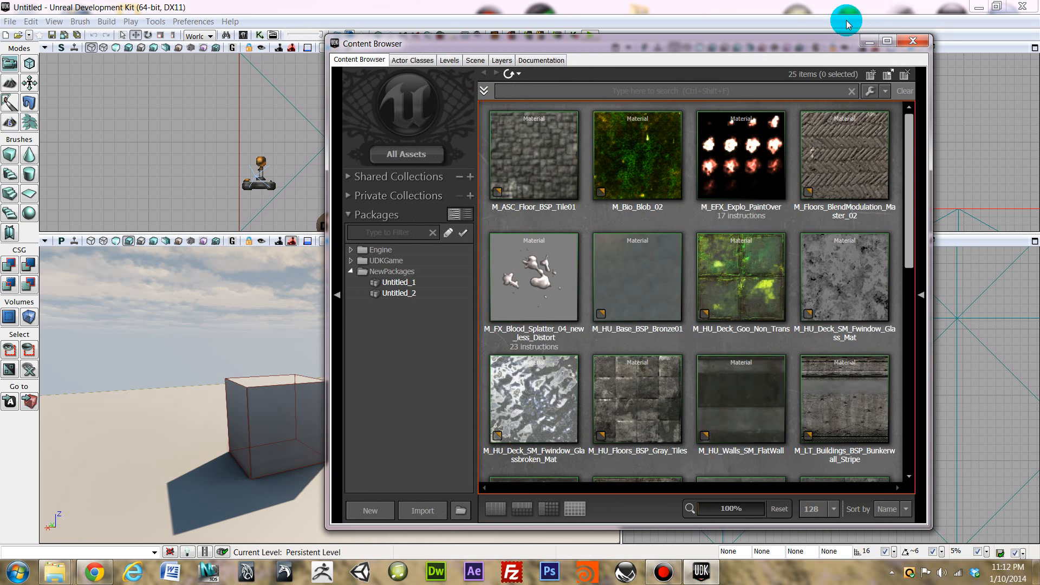
click(871, 46)
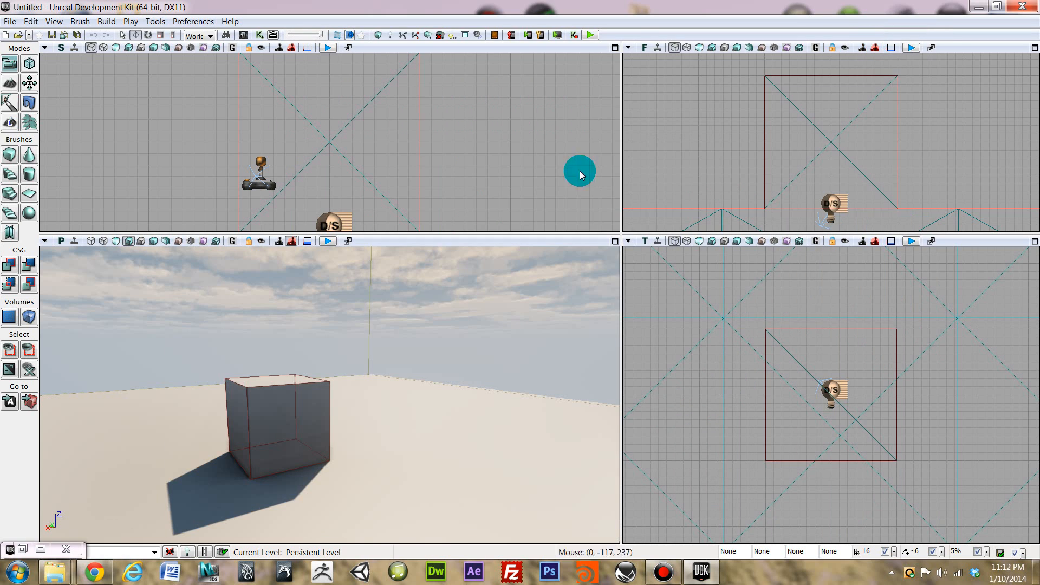
Orbit the Perspective camera toward the cube and zoom in and out on it.
drag(332, 353, 355, 368)
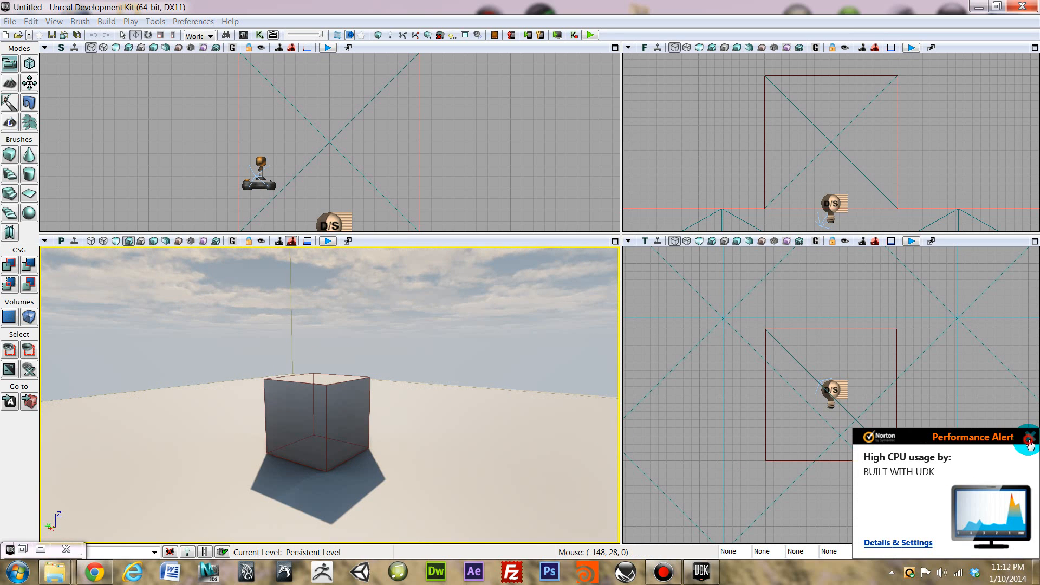
drag(457, 350, 410, 369)
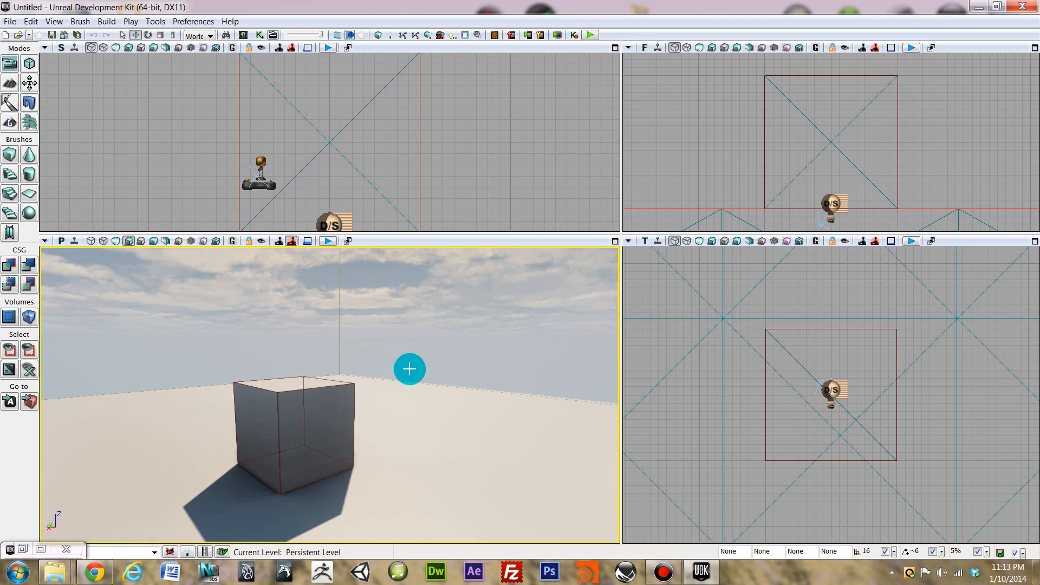
mouse_move(380, 367)
right_down()
mouse_move(307, 360)
mouse_move(349, 321)
mouse_move(376, 323)
mouse_move(371, 303)
mouse_move(350, 329)
mouse_move(327, 335)
mouse_move(368, 325)
mouse_move(384, 367)
right_up()
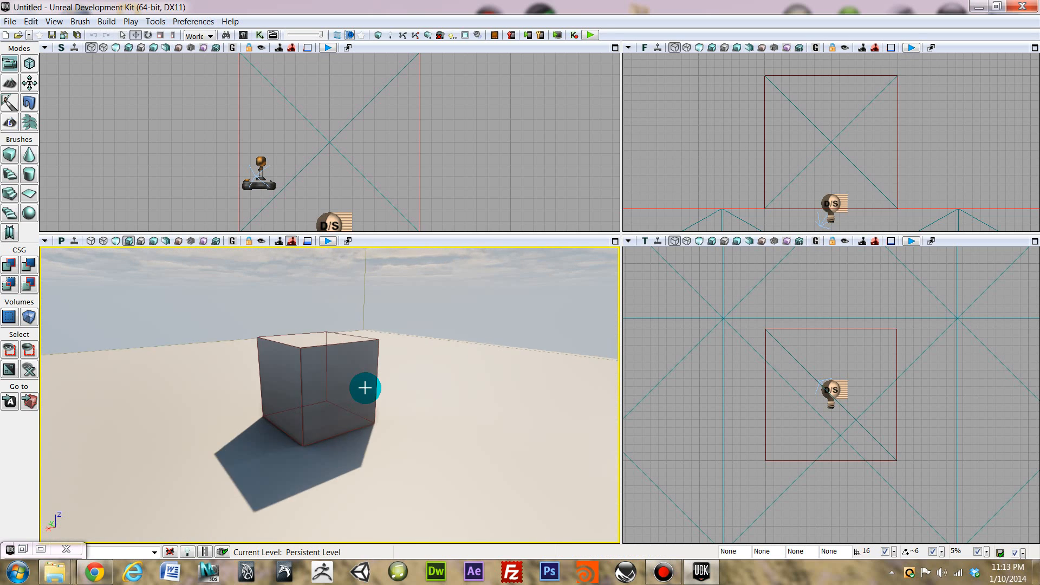
scroll(365, 388, up, 3)
scroll(365, 388, down, 6)
scroll(365, 388, up, 12)
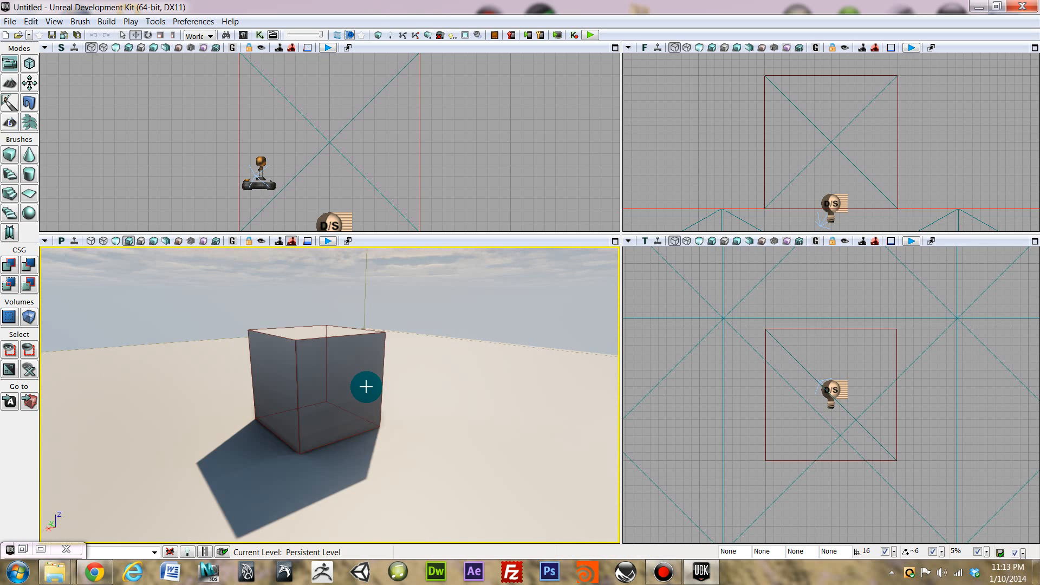
scroll(366, 386, down, 5)
scroll(366, 387, down, 8)
scroll(366, 387, up, 10)
scroll(367, 386, down, 4)
scroll(368, 380, down, 2)
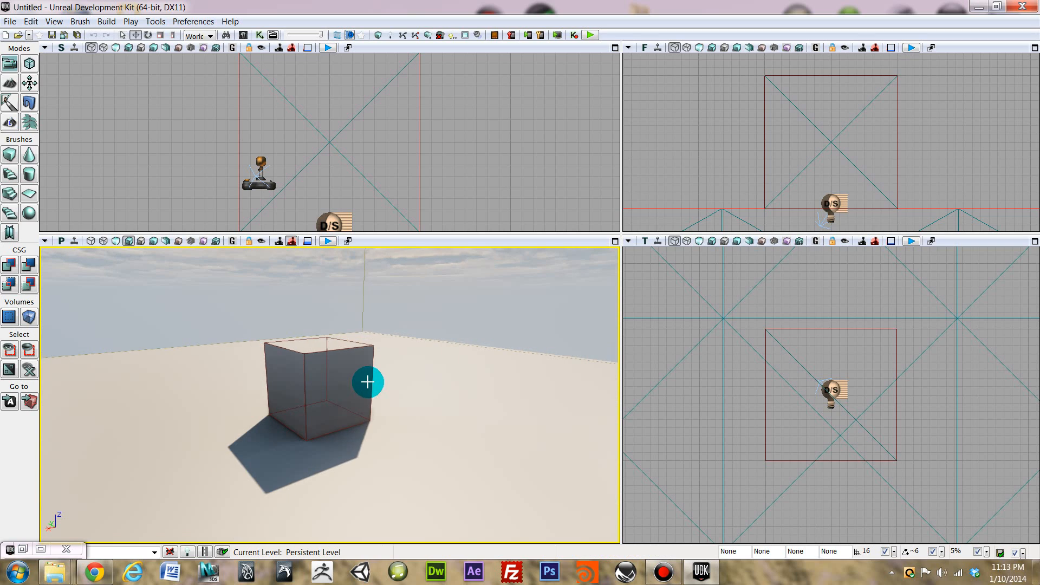
scroll(360, 384, up, 4)
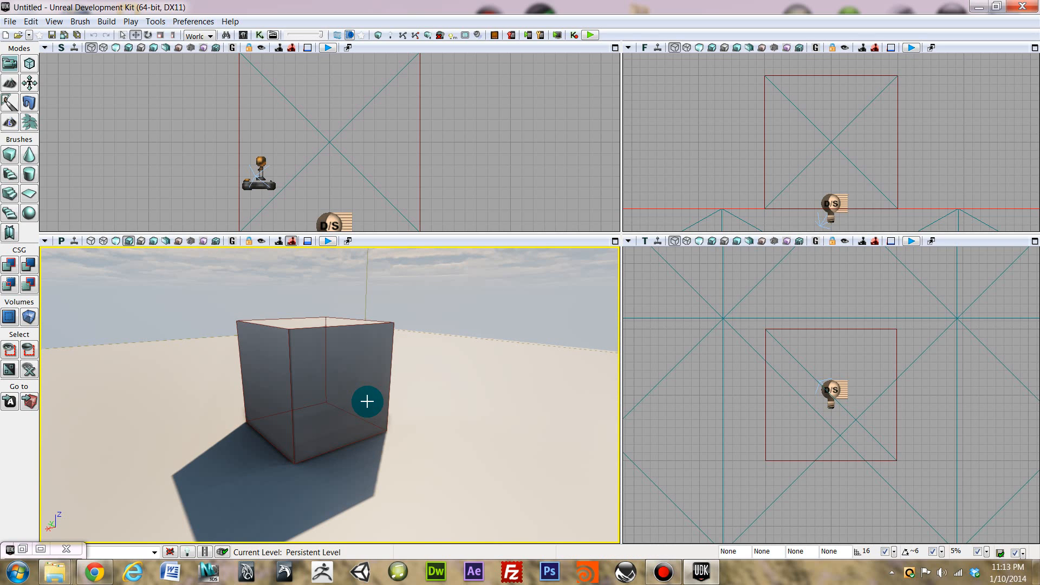
scroll(421, 369, up, 2)
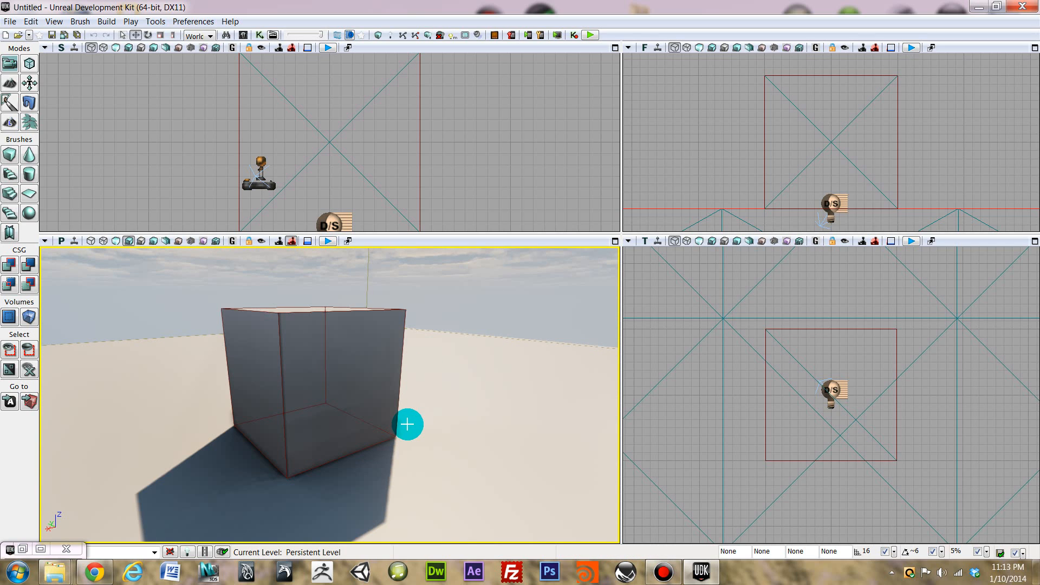
scroll(407, 423, down, 3)
Orbit the camera around the cube, raising and lowering its height.
drag(407, 423, 423, 379)
right_drag(423, 379, 125, 377)
right_drag(329, 379, 277, 379)
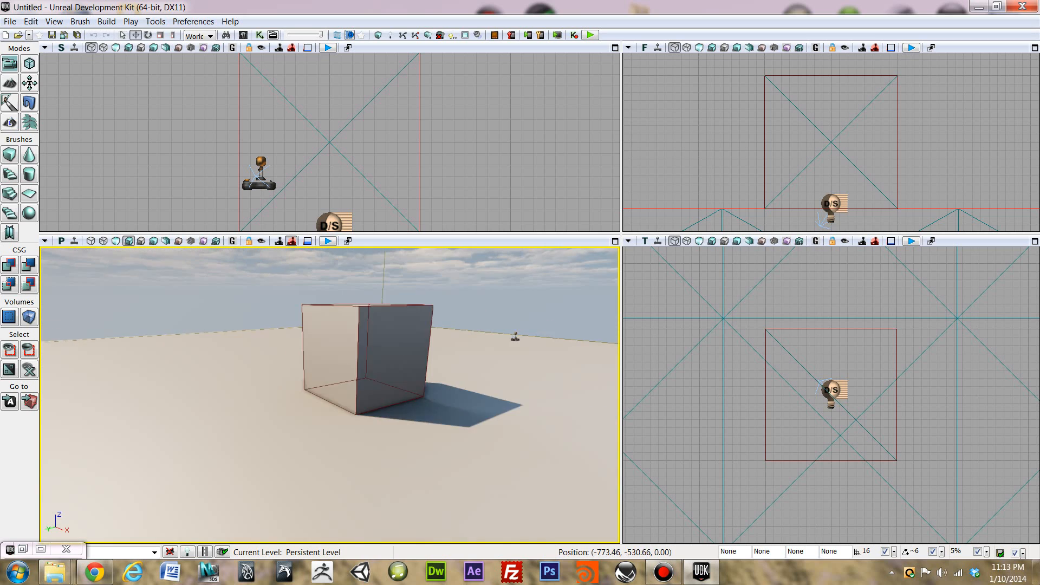
mouse_move(329, 396)
middle_down()
mouse_move(331, 325)
mouse_move(328, 380)
middle_up()
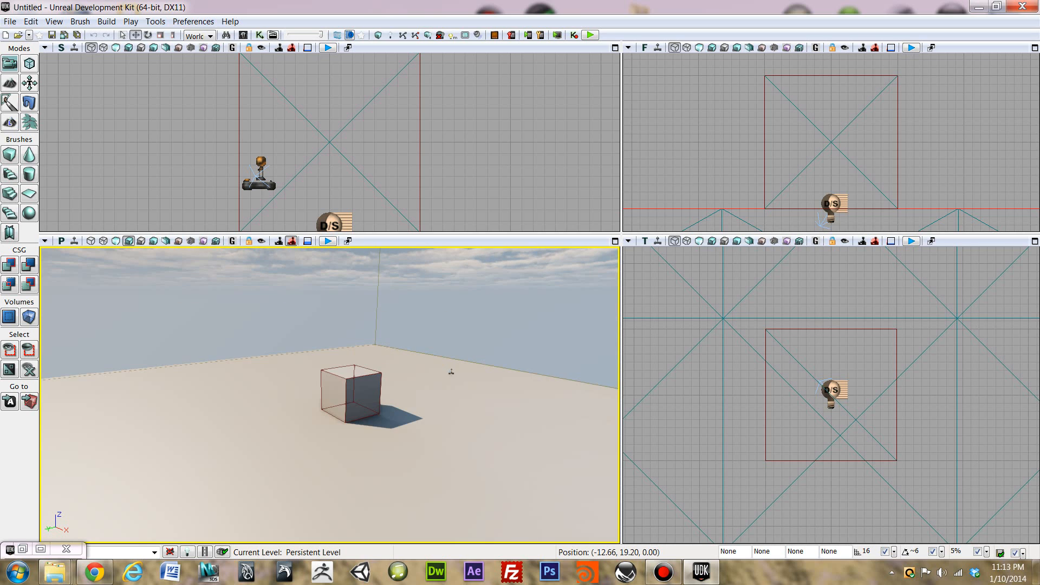
middle_drag(330, 387, 330, 438)
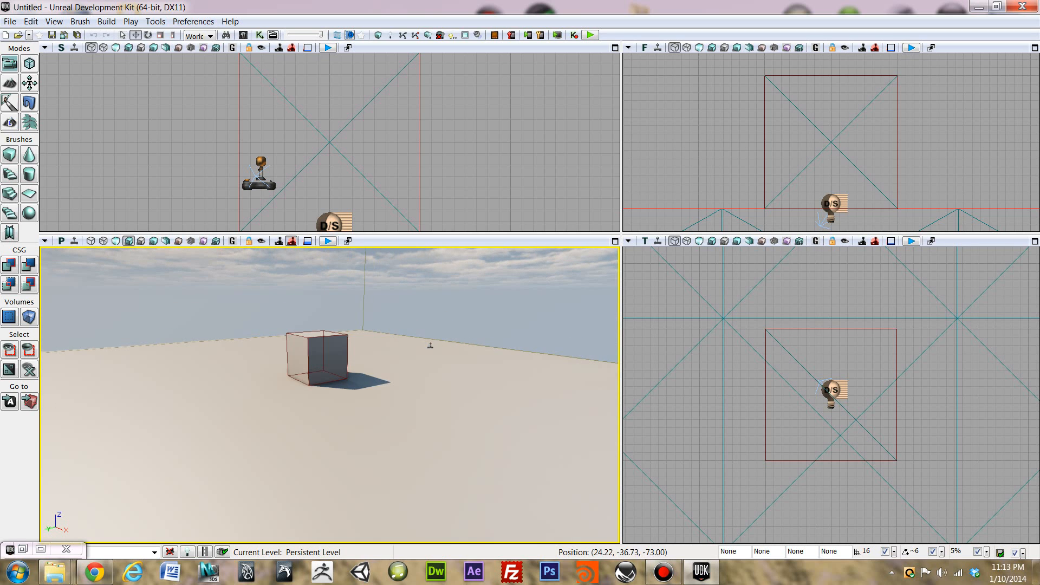
right_drag(329, 395, 160, 372)
Fly with WASD and turn the camera to frame the cube beside the PlayerStart.
key(d)
key(w)
key(d)
right_drag(329, 396, 374, 398)
middle_drag(329, 396, 324, 347)
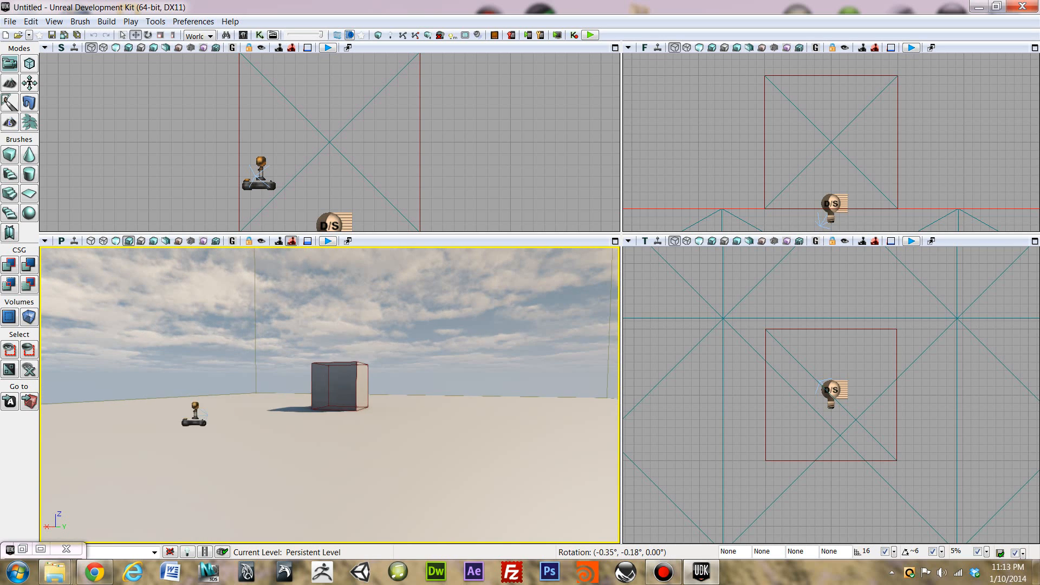
right_drag(329, 395, 267, 406)
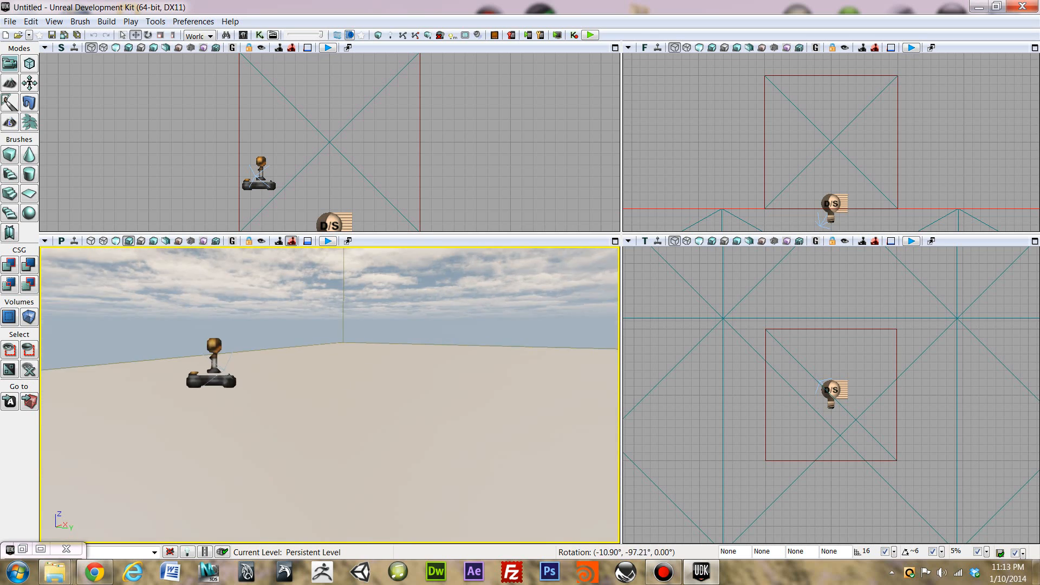
right_drag(180, 412, 329, 417)
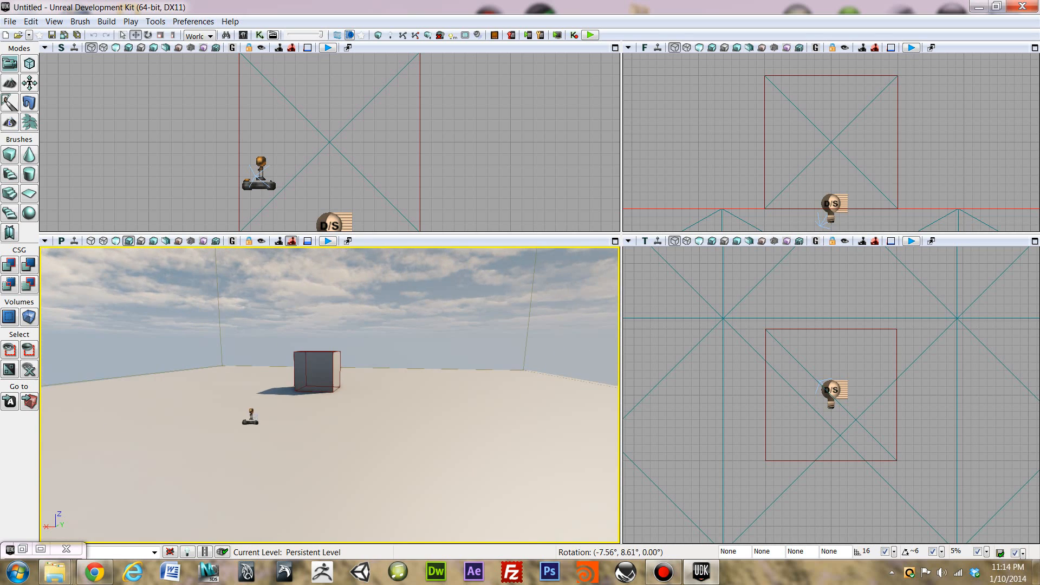
click(330, 240)
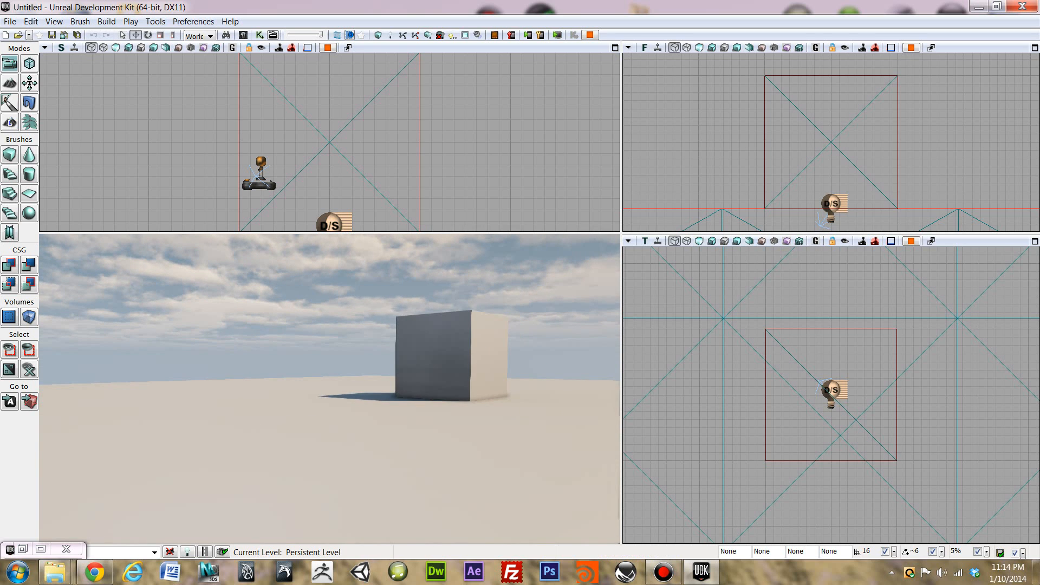
key(w)
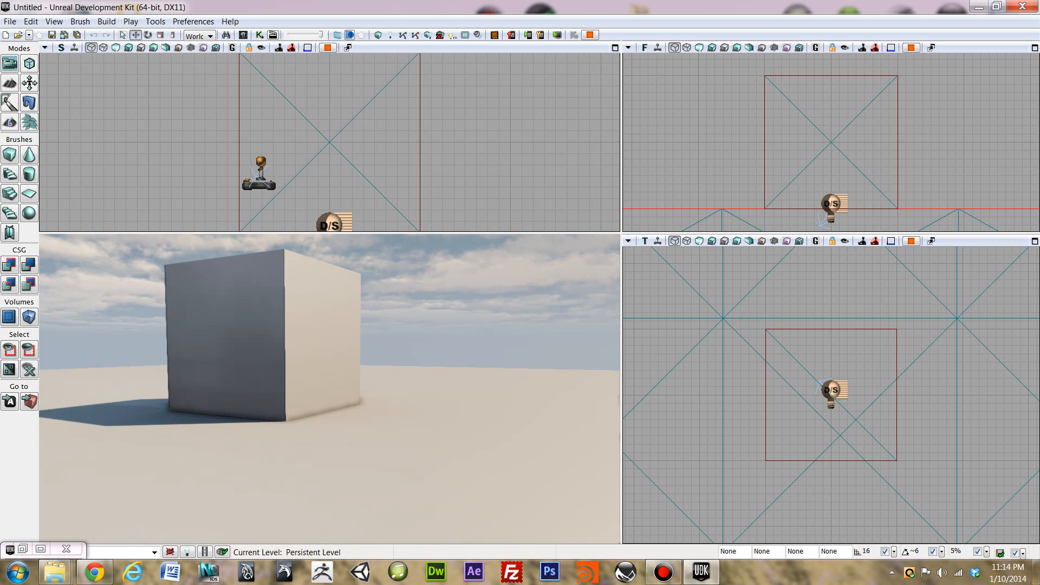
key(a)
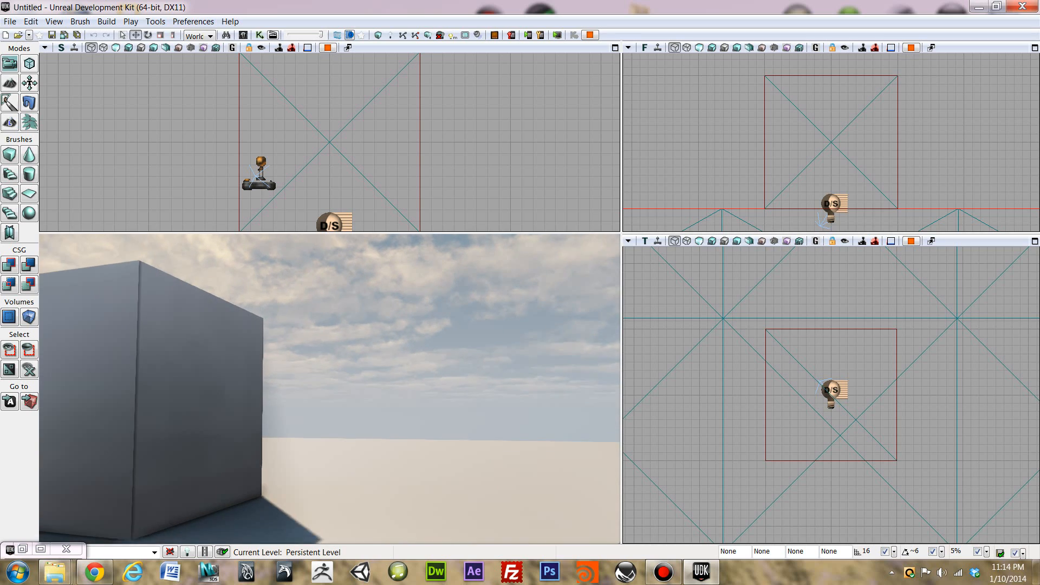
key(Escape)
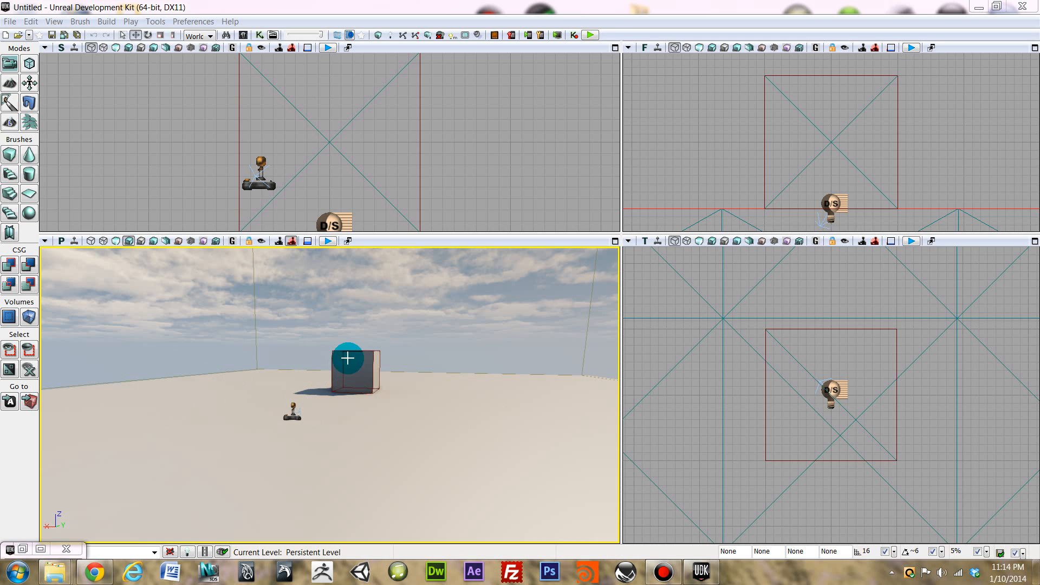
mouse_move(304, 304)
mouse_down()
mouse_move(411, 296)
mouse_move(385, 287)
mouse_move(382, 274)
mouse_move(368, 290)
mouse_up()
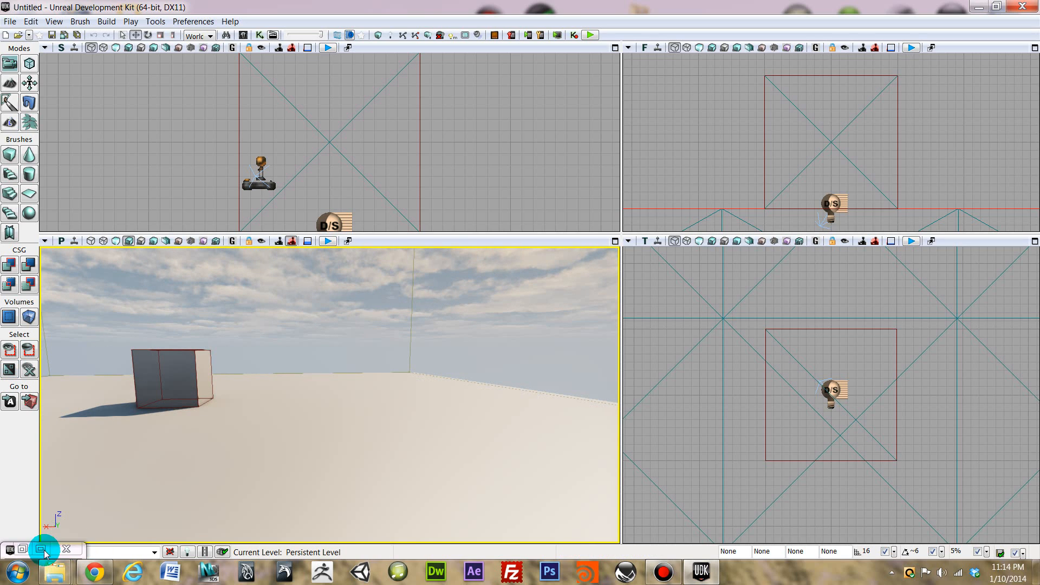
click(81, 21)
mouse_move(56, 26)
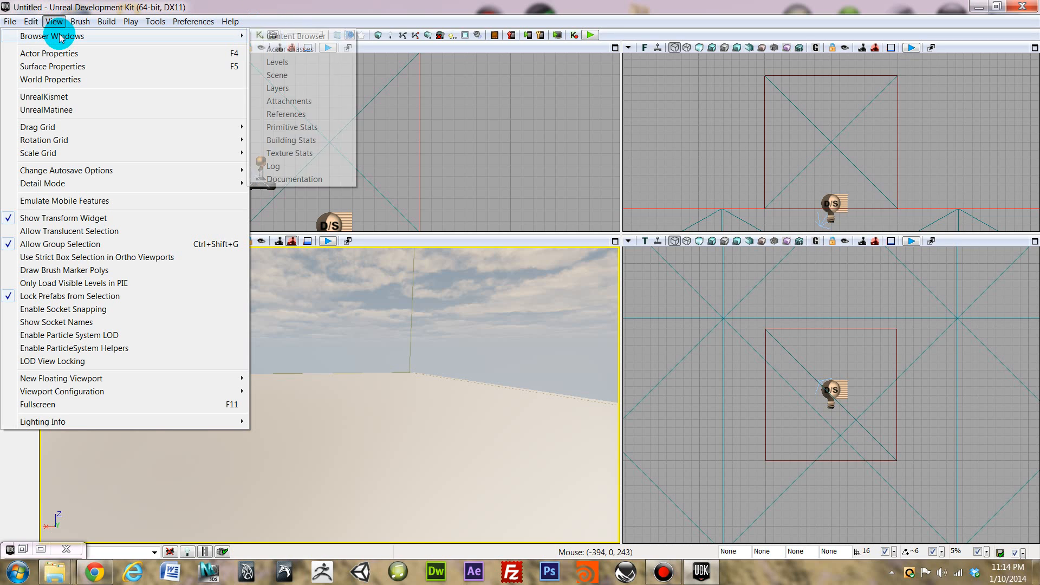
click(316, 36)
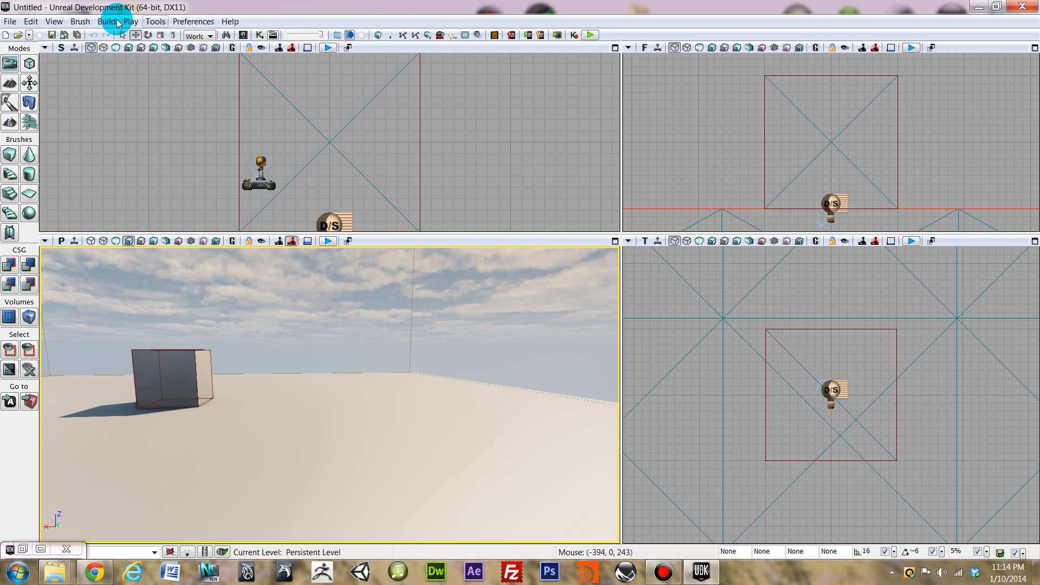
click(58, 21)
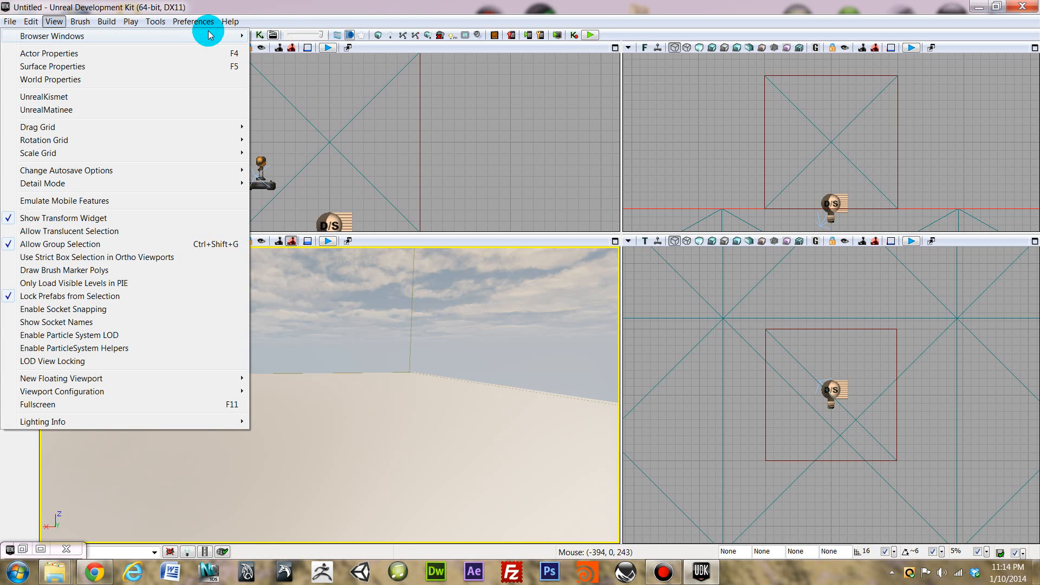
mouse_move(239, 33)
click(274, 34)
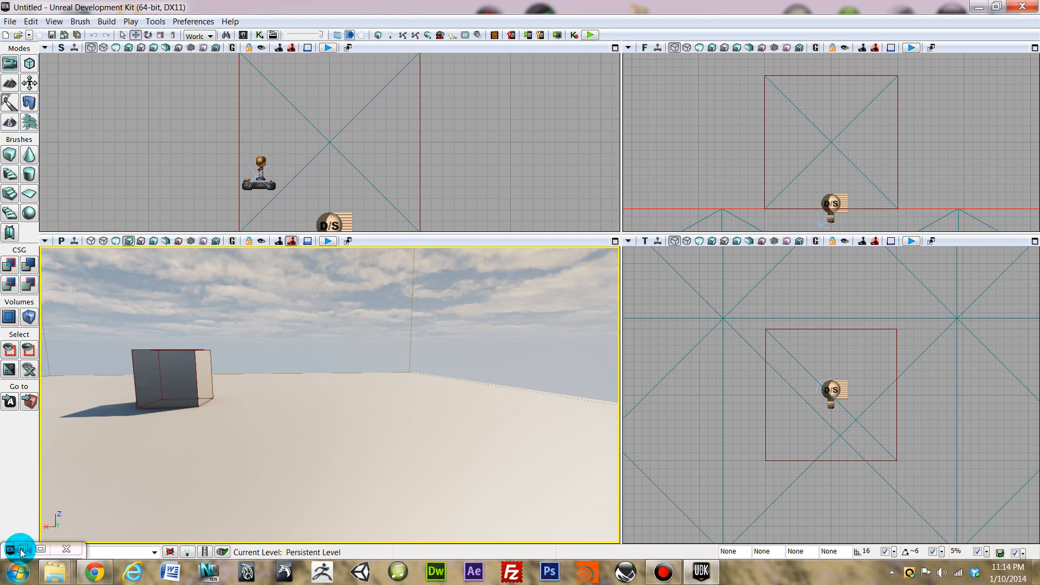
Restore the Content Browser and select NewPackages to list its lightmap and shadowmap textures.
click(22, 550)
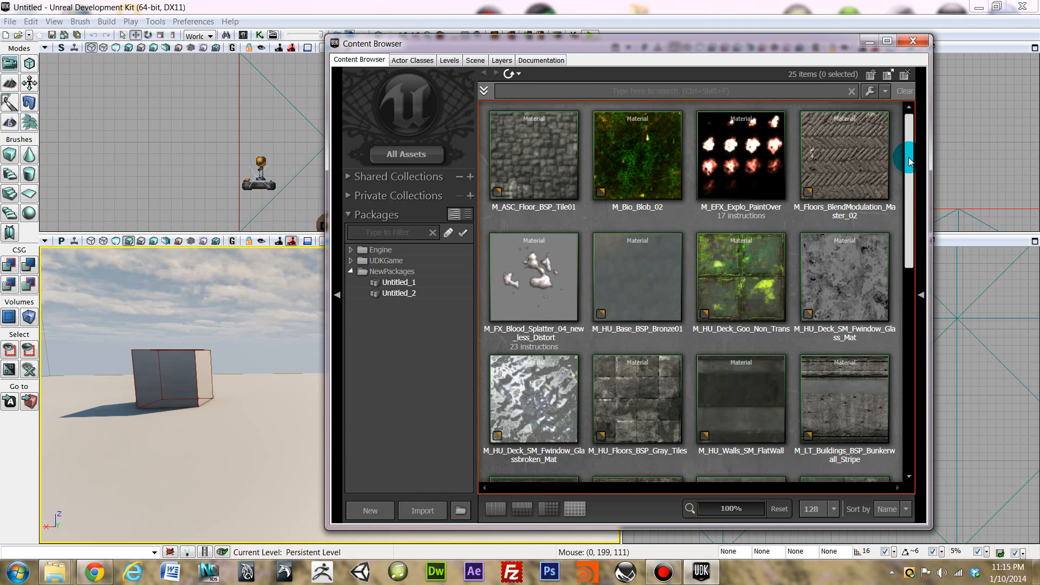
drag(909, 158, 873, 526)
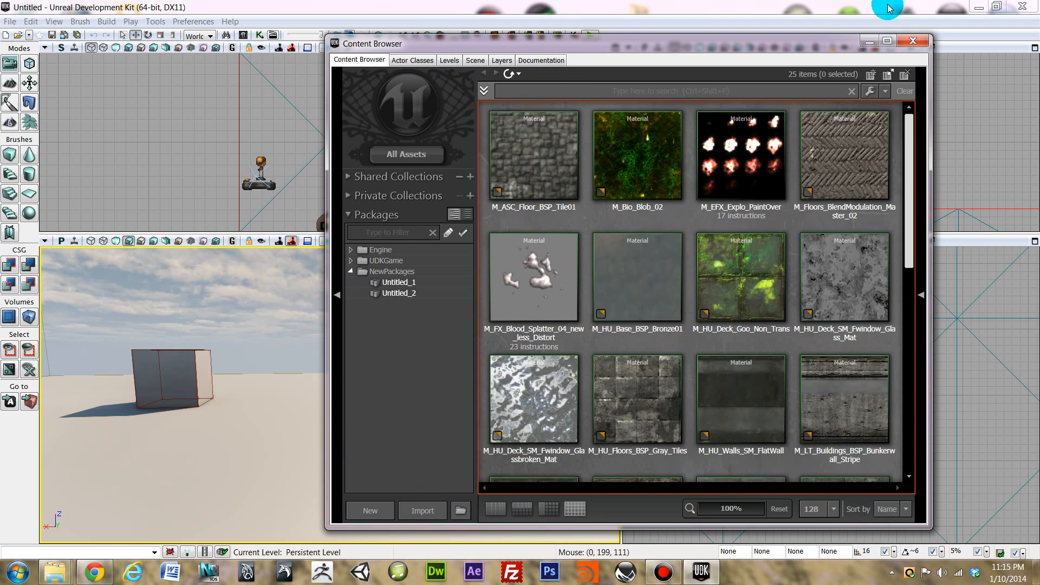
click(387, 295)
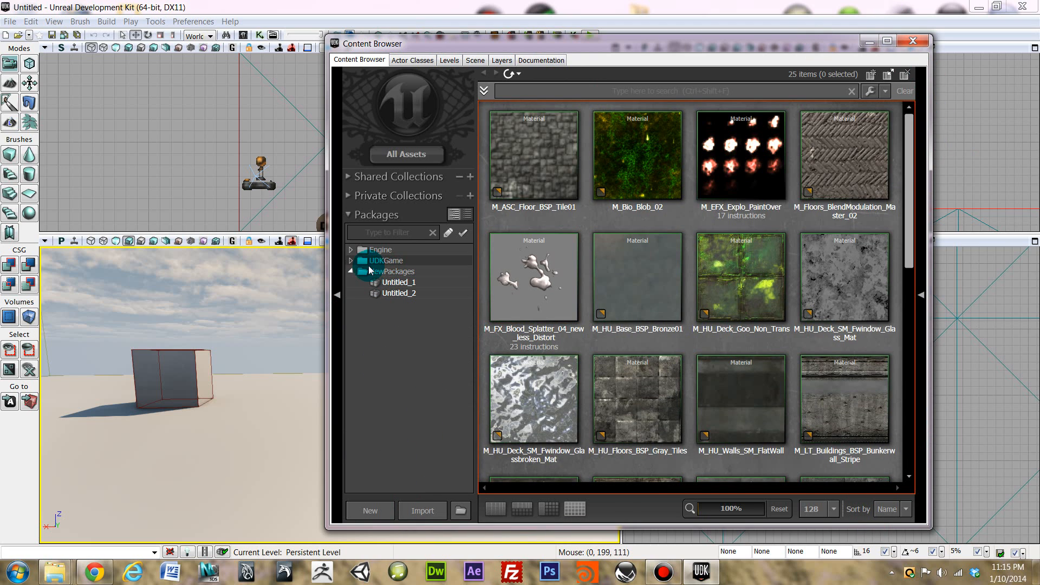
click(386, 271)
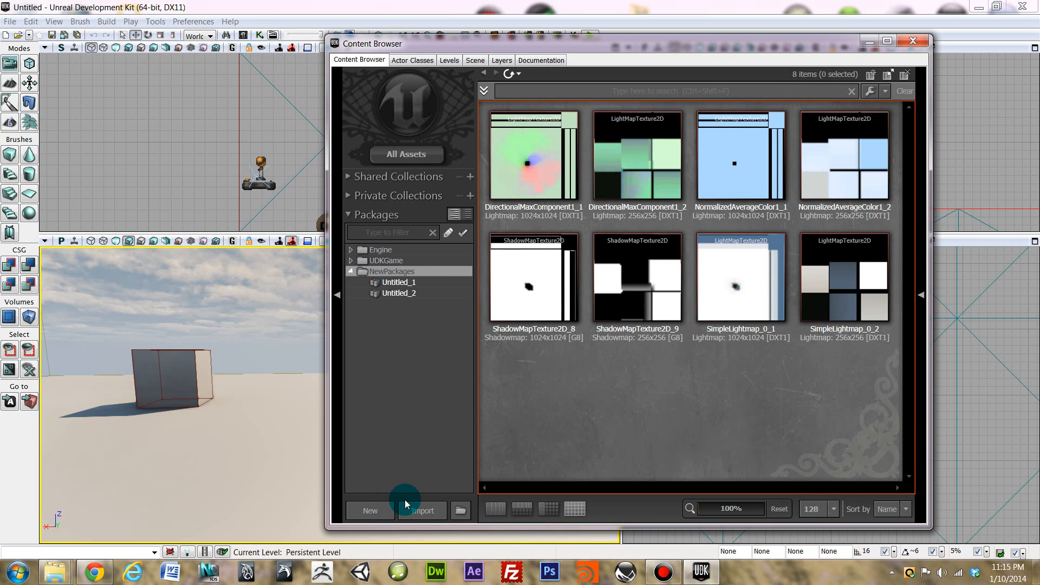
Open the Import dialog and submit the pasted Crate_Dif_Tut.tga path, dismissing the error.
click(423, 510)
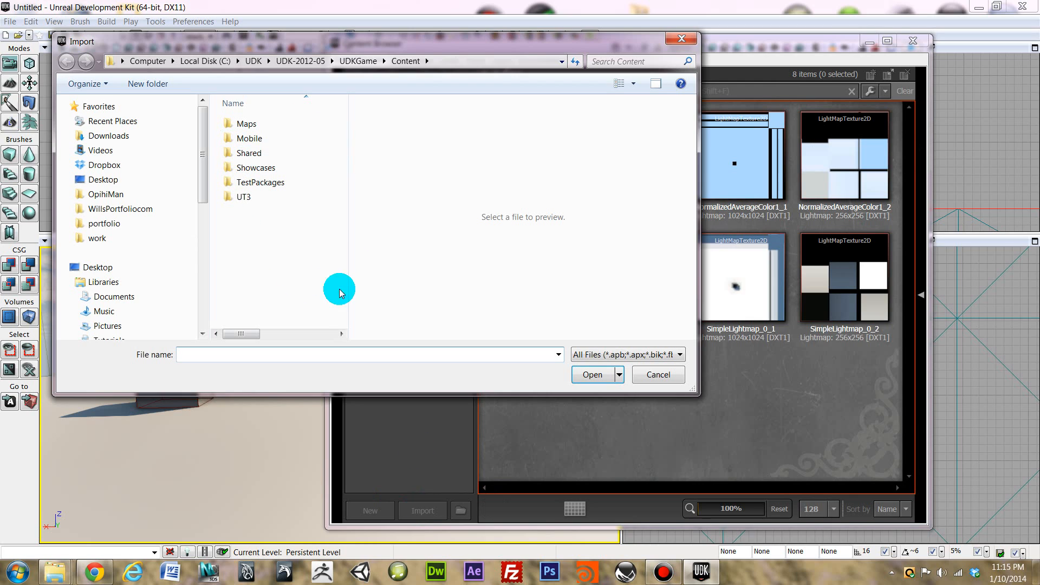
click(489, 64)
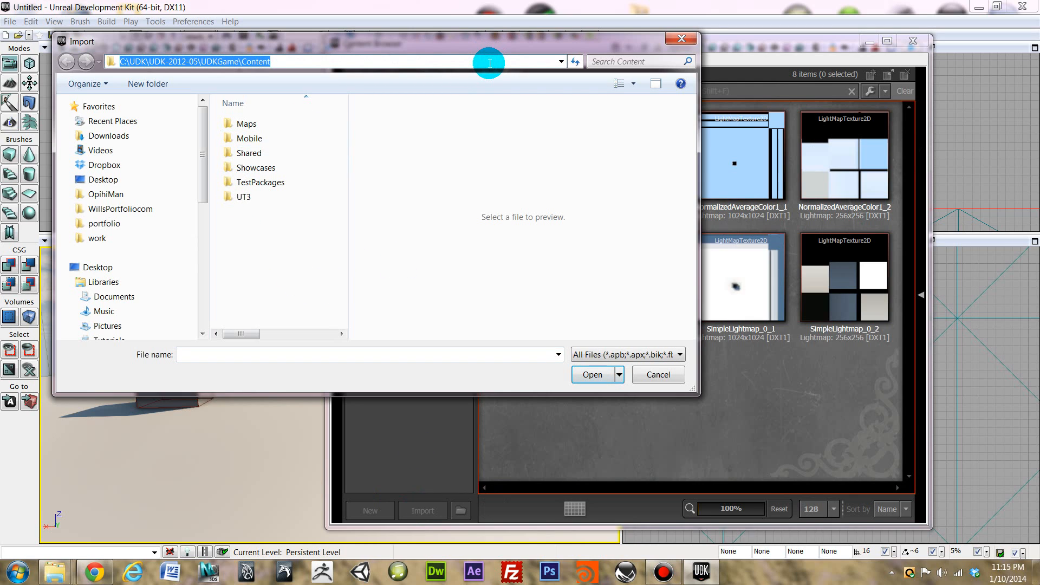
text("C:\Users\William Mitchell\Desktop\Instructabot_tutorials\software_tuts\Crate_LP_Tut\Textures\Crate_Dif_Tut.tga")
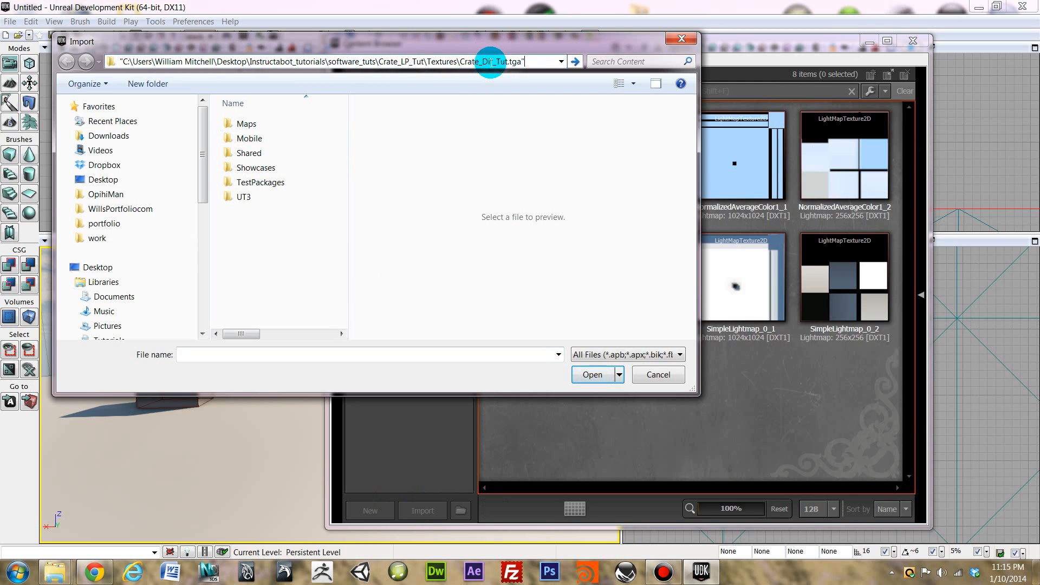
click(491, 62)
key(ctrl+c)
drag(532, 62, 464, 61)
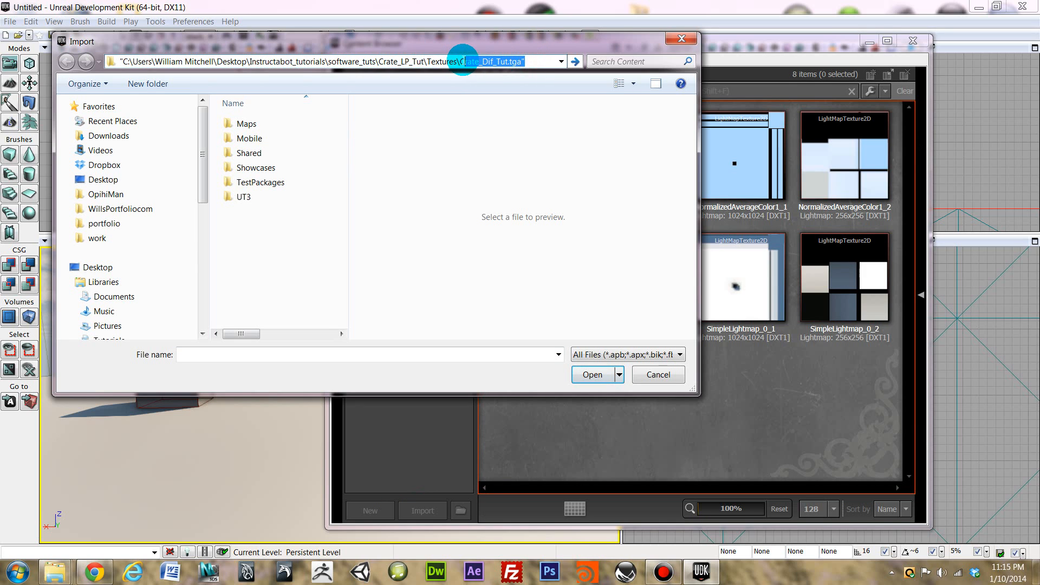
key(Return)
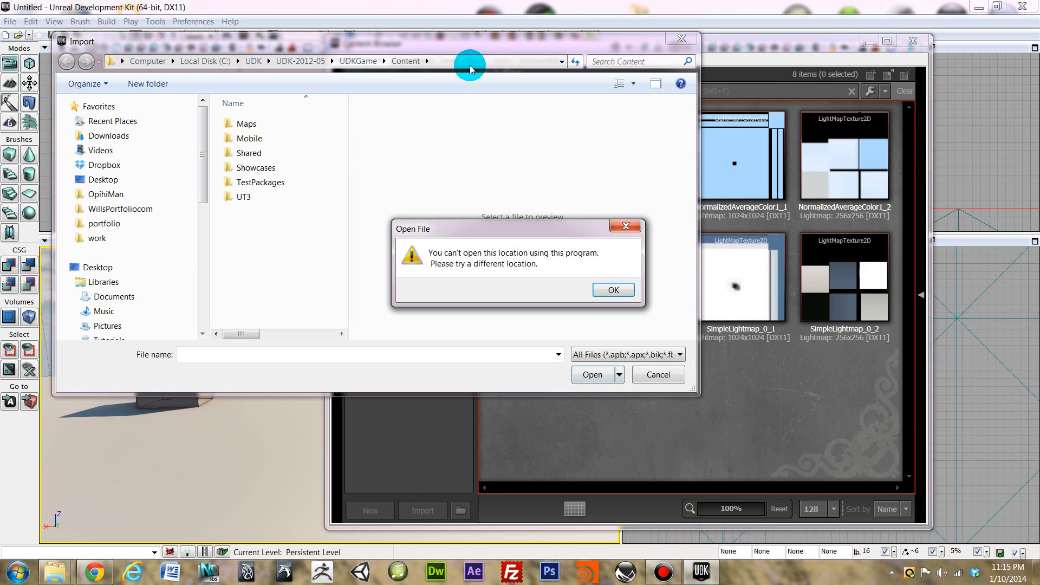
click(608, 293)
Paste the texture path into the address bar twice more, dismissing each can't-open error.
click(469, 61)
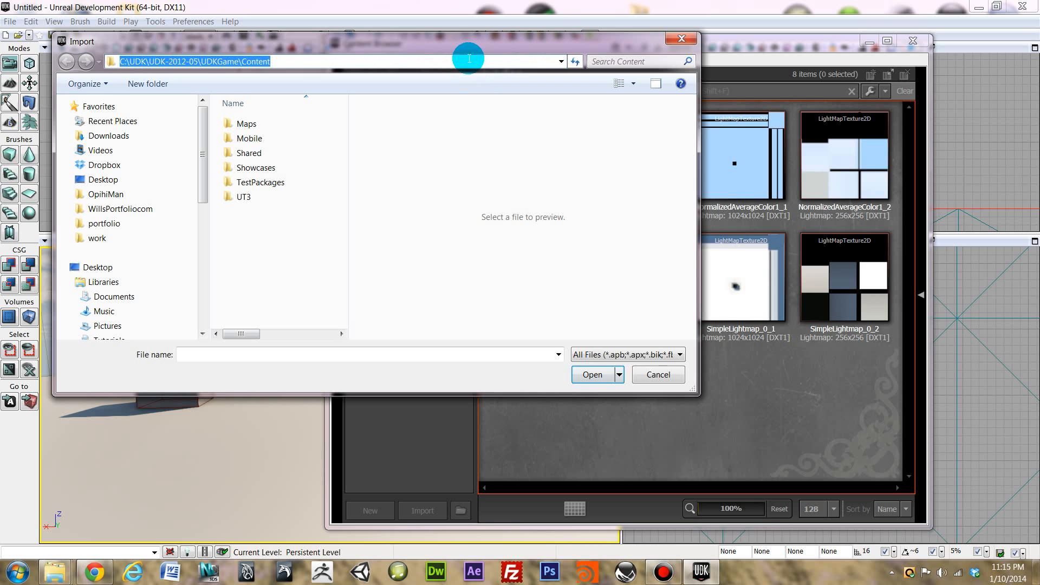
key(ctrl+v)
key(Return)
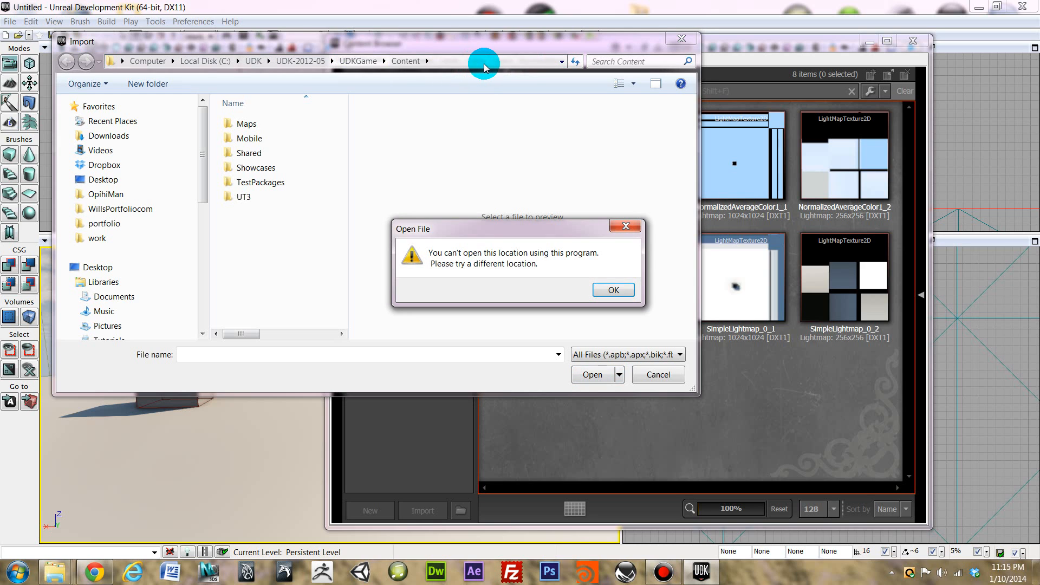
click(607, 288)
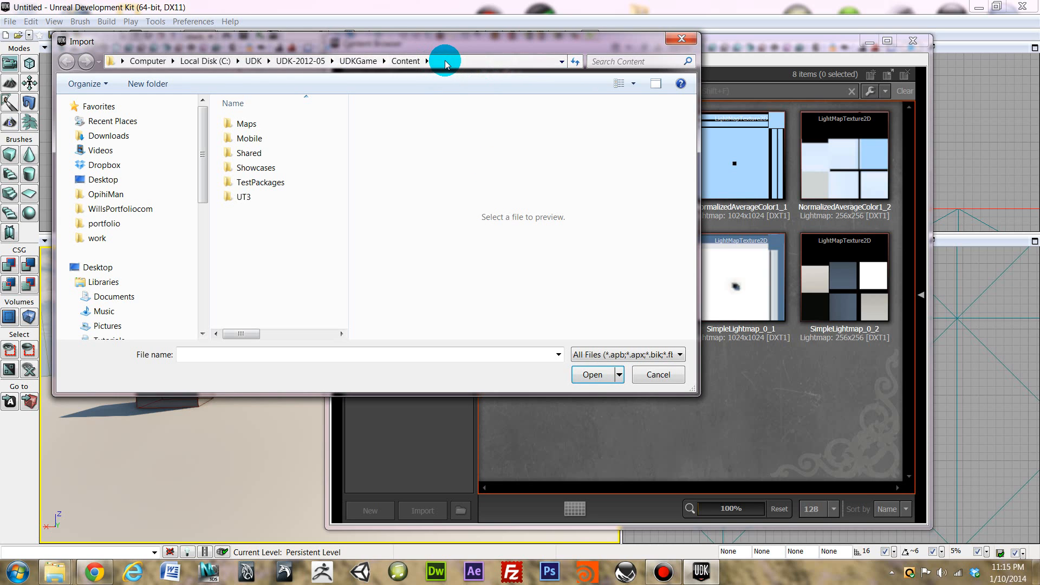
click(447, 62)
key(ctrl+v)
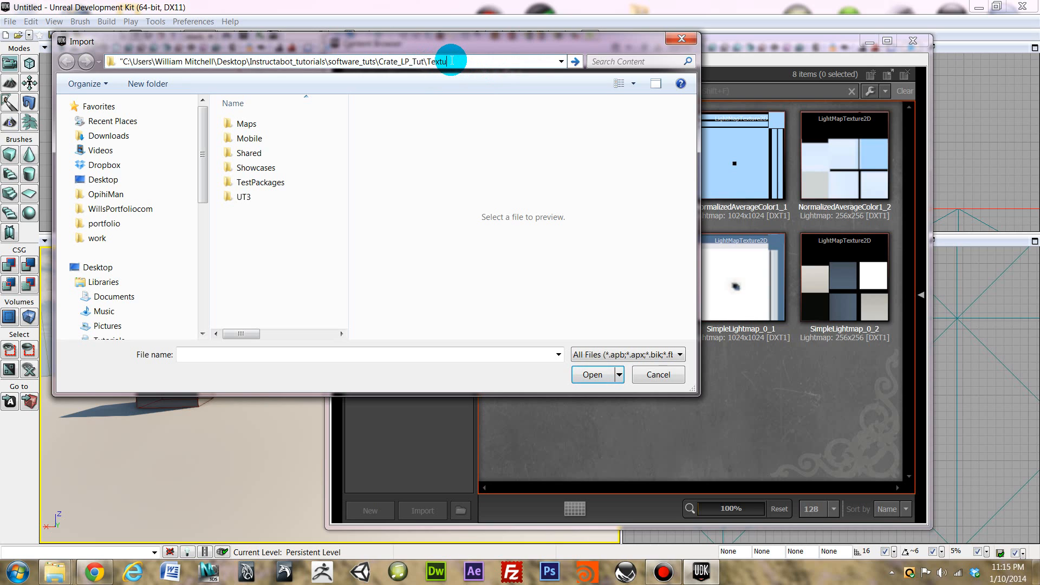
key(Return)
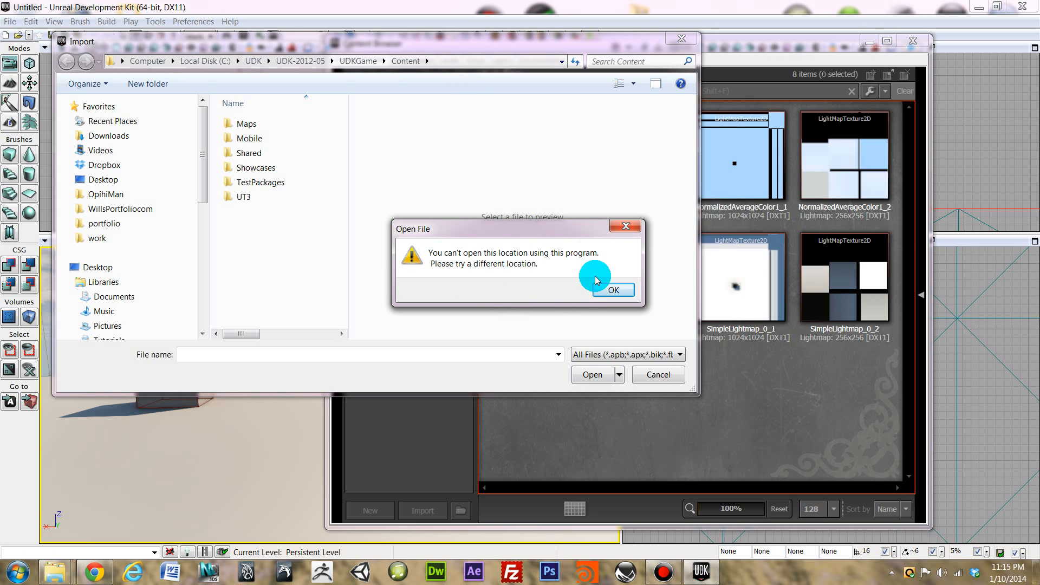
click(613, 292)
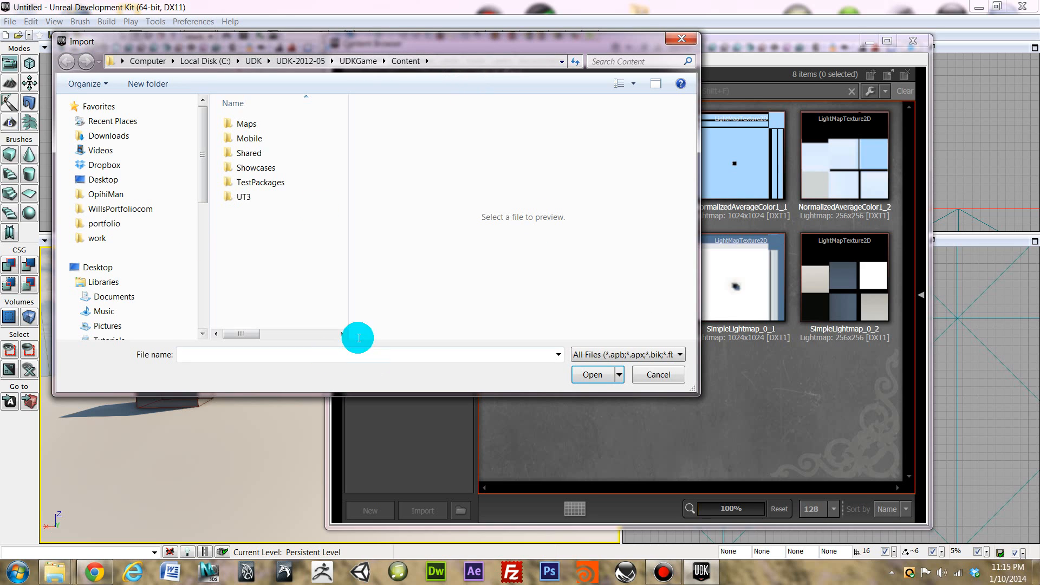
Trim the path to Instructabot_tutorials, then browse to the Desktop instead.
drag(251, 334, 226, 30)
click(450, 60)
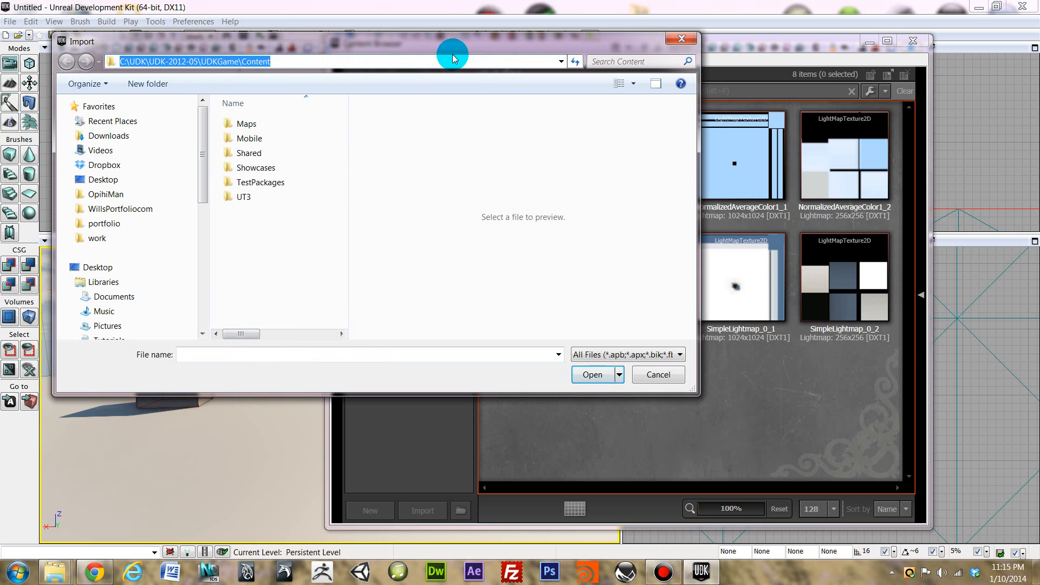
key(ctrl+v)
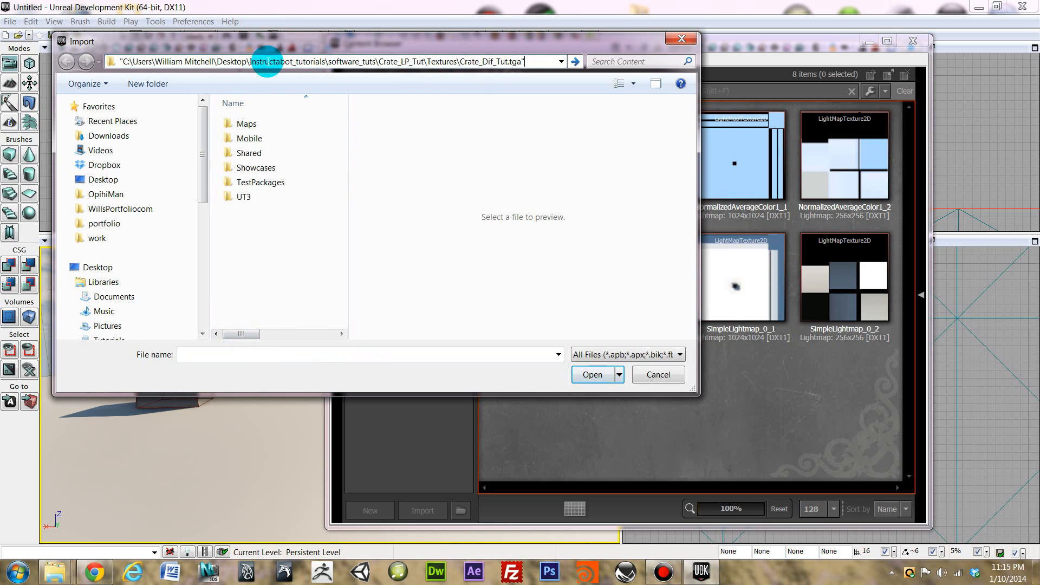
drag(381, 61, 743, 64)
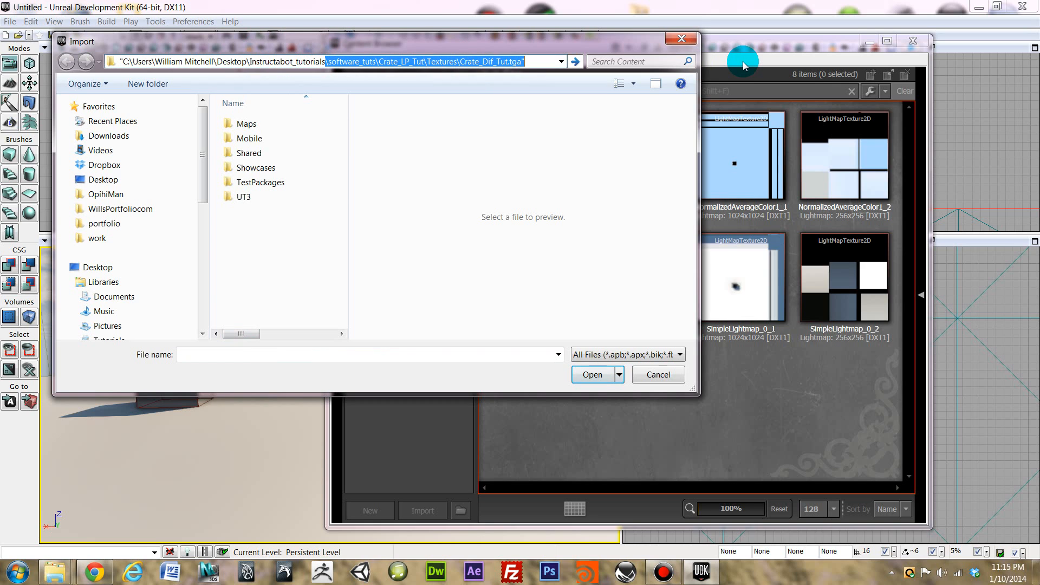
key(BackSpace)
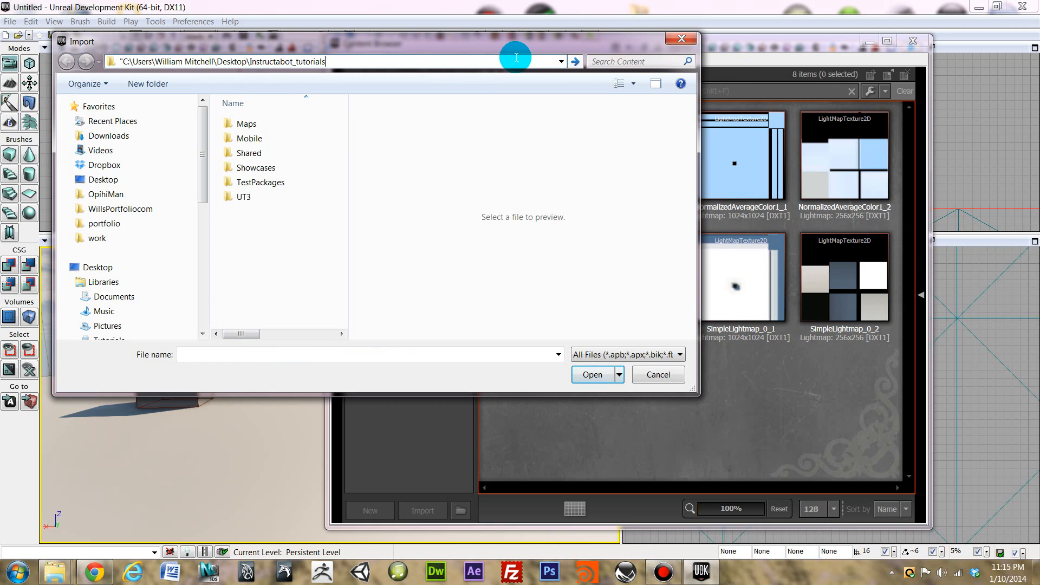
key(Return)
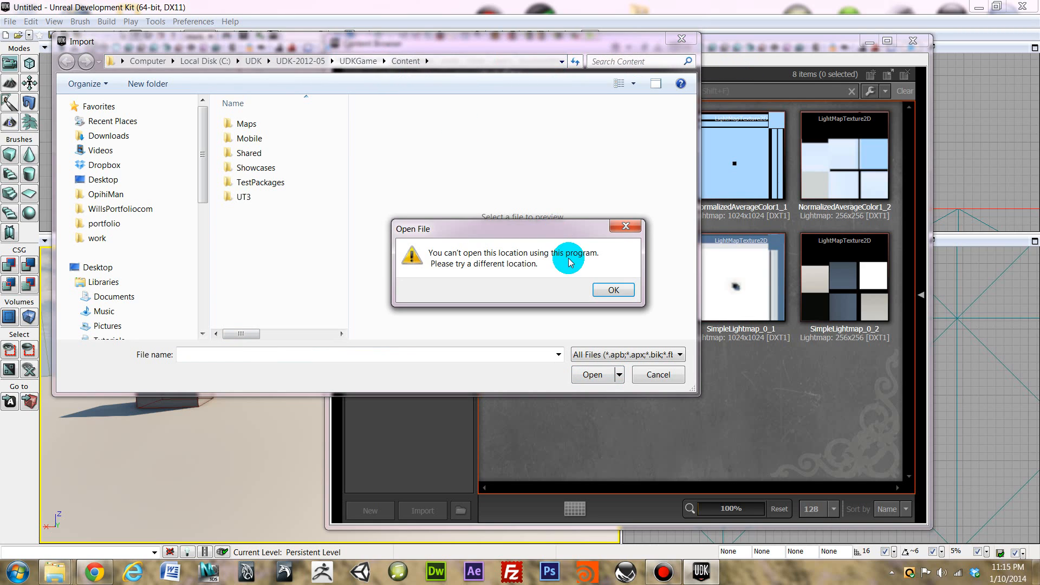
click(606, 291)
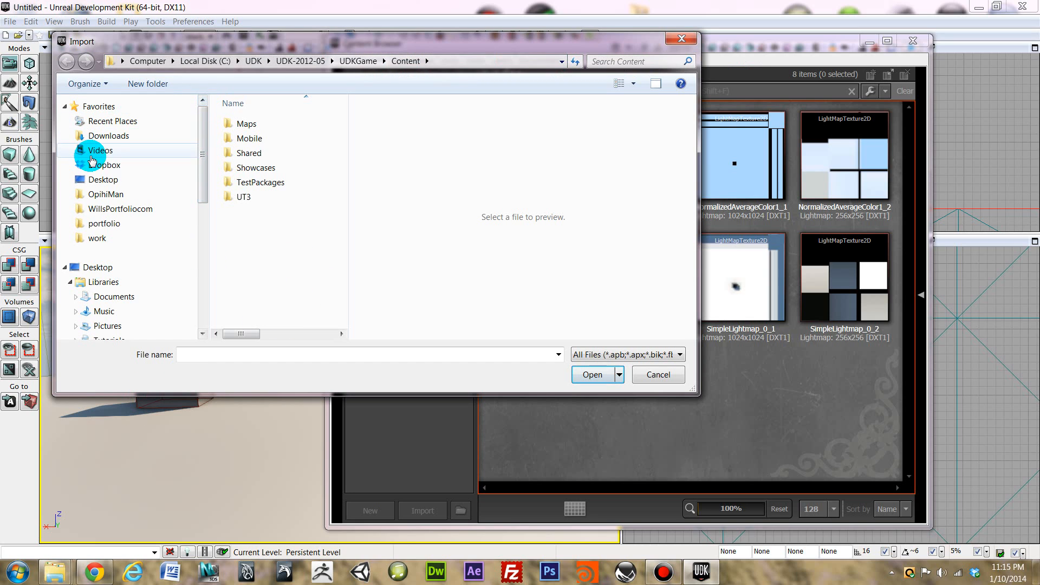
click(99, 183)
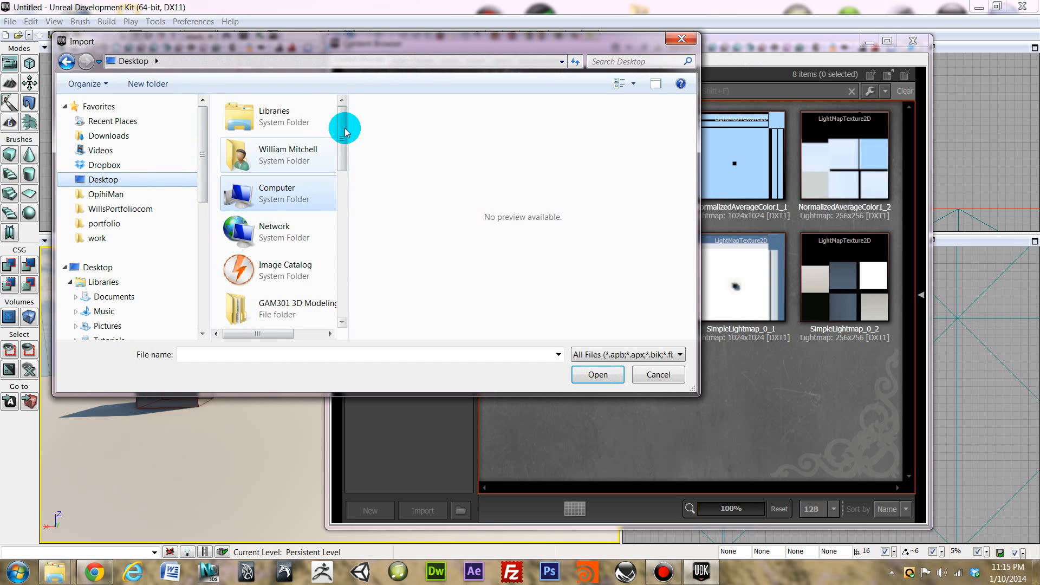
Navigate into Instructabot_tutorials > software_tuts > Crate_LP_Tut.
drag(345, 132, 337, 172)
click(284, 189)
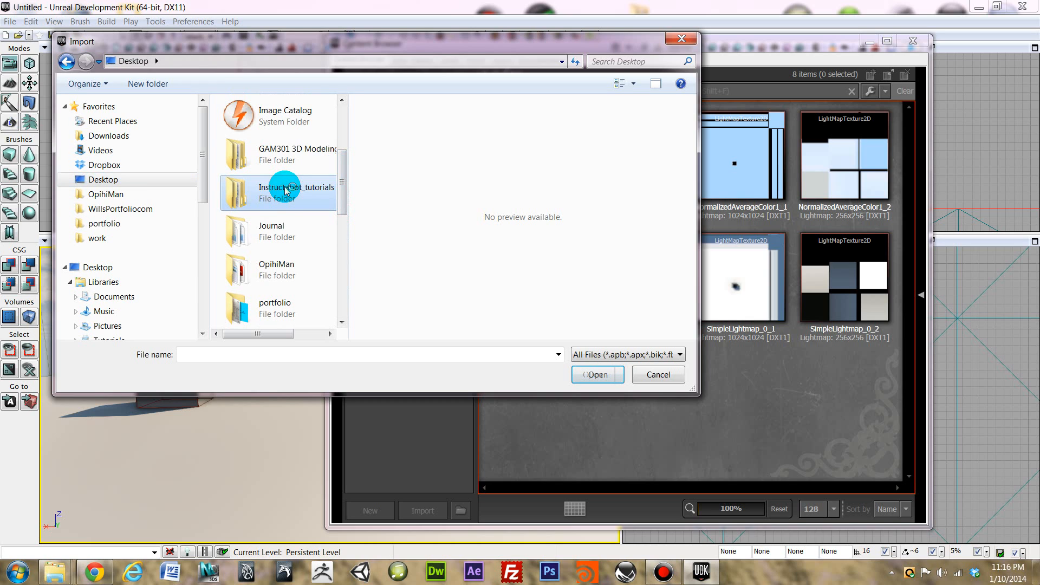
double_click(286, 190)
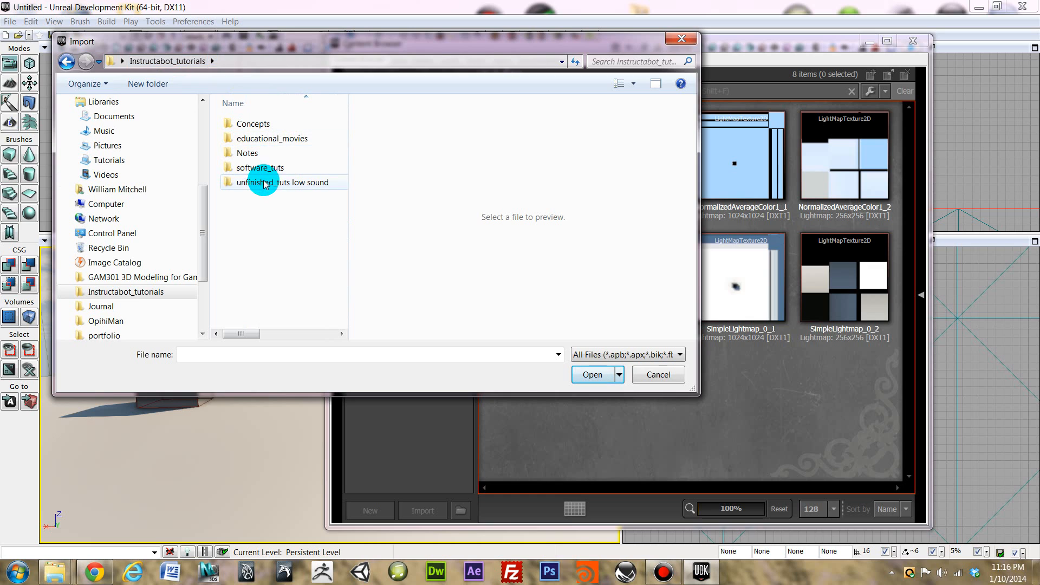
double_click(270, 168)
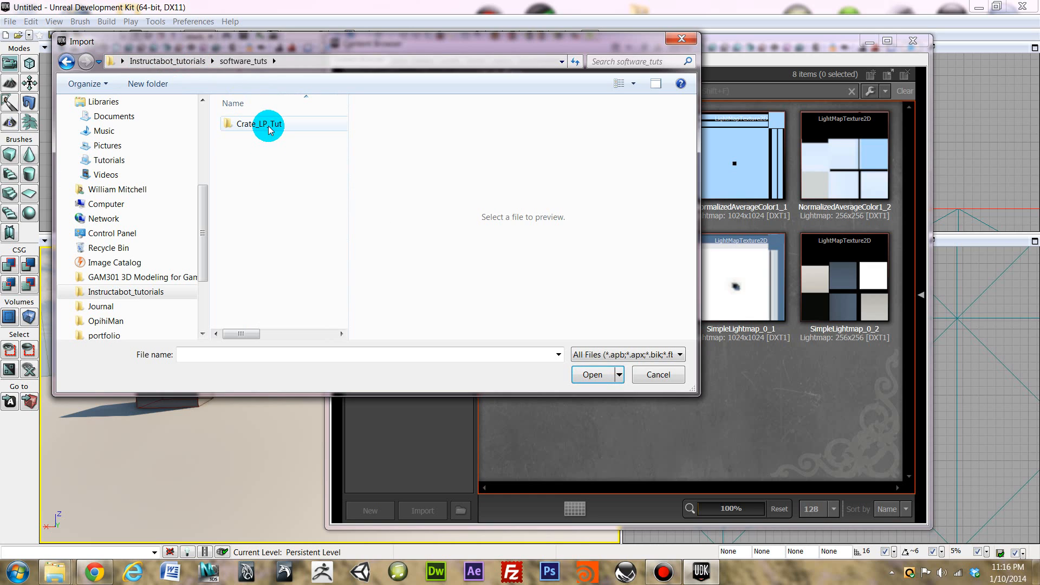
double_click(268, 125)
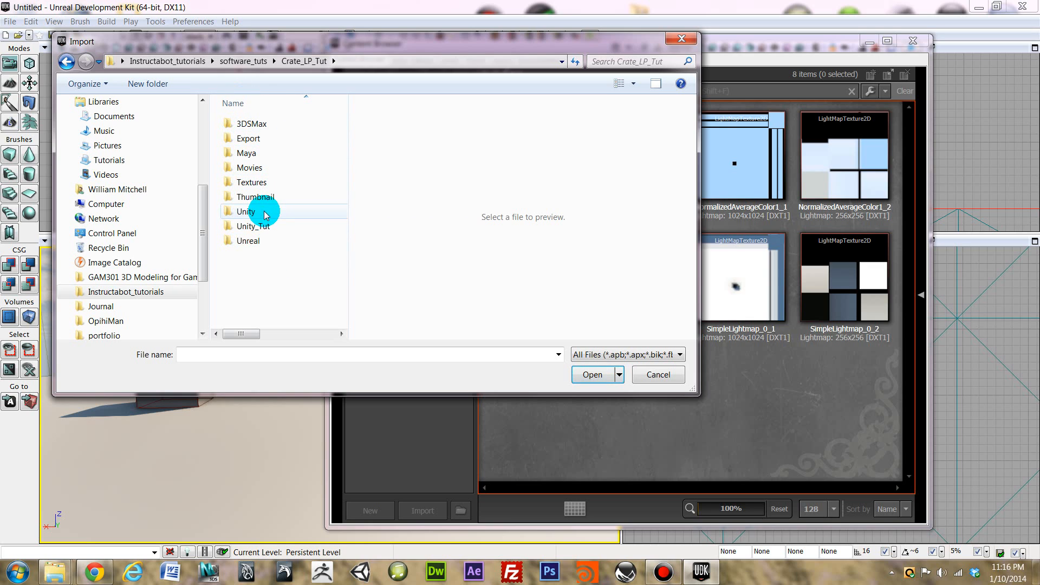
Create a new folder inside Crate_LP_Tut via the right-click New menu.
right_click(251, 258)
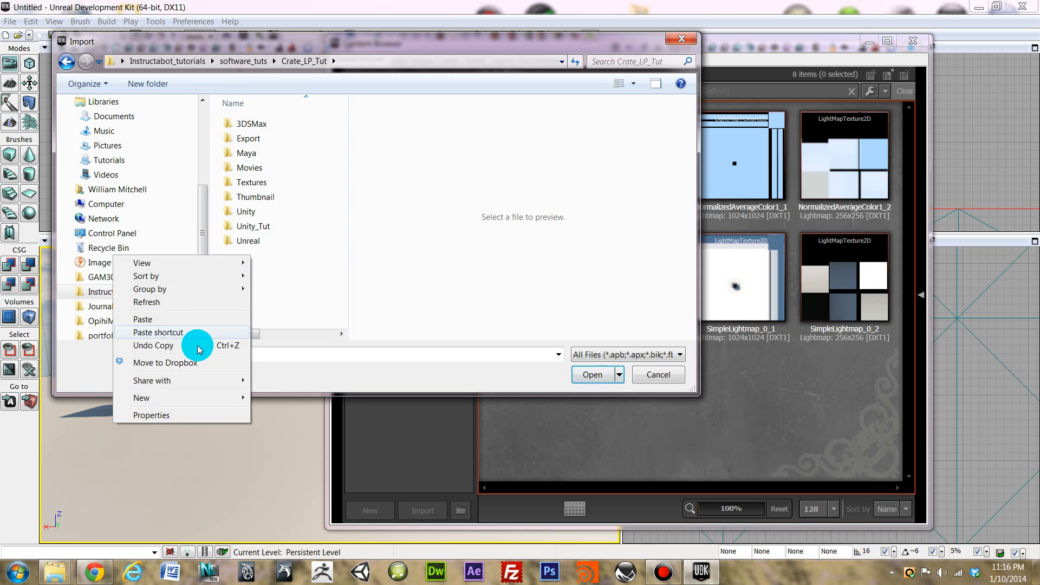
mouse_move(220, 401)
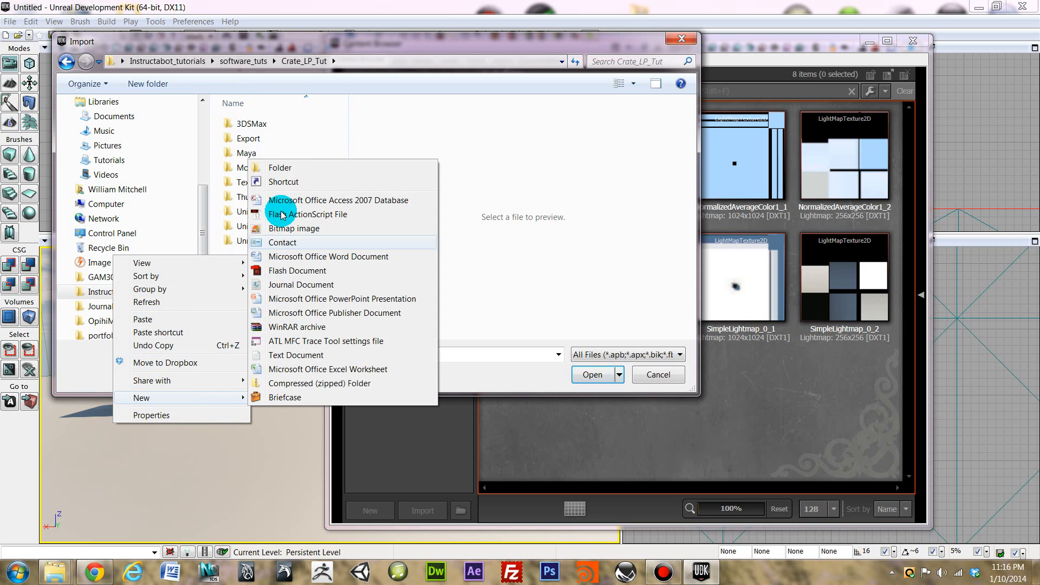
click(296, 171)
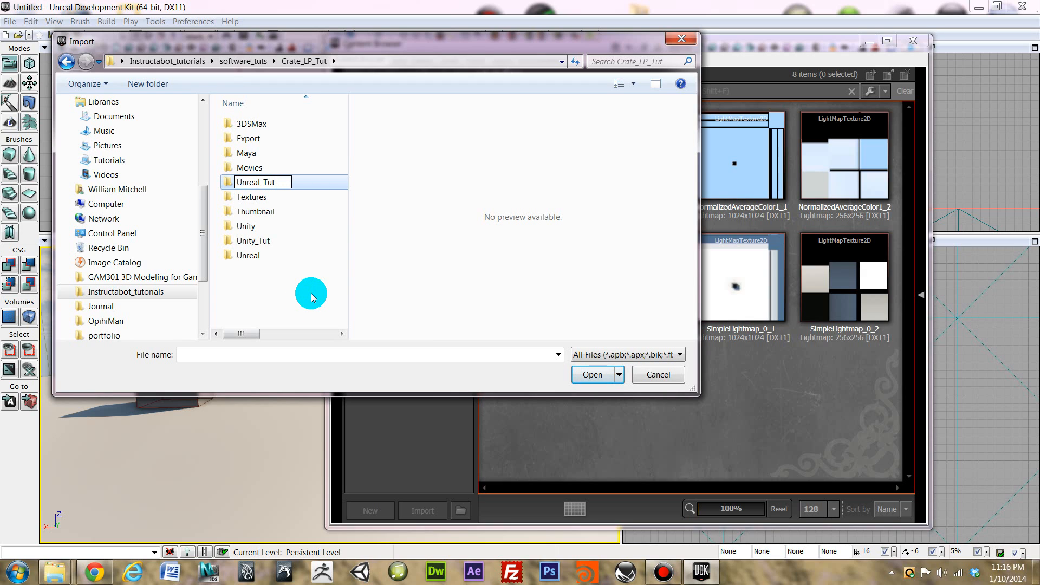
Name the folder Unreal_Tut, open it, then return to Crate_LP_Tut.
key(Return)
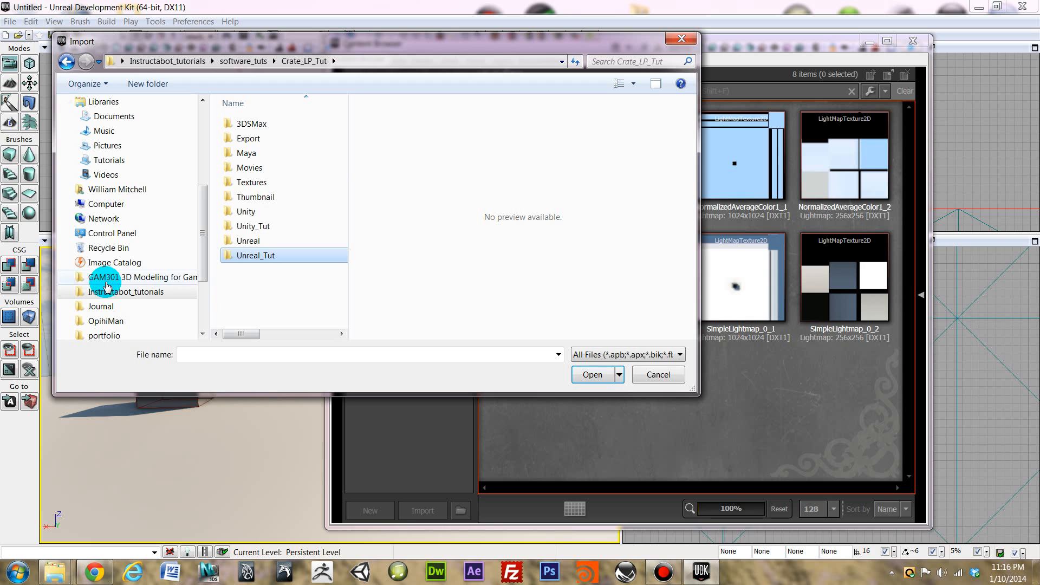
click(302, 274)
click(271, 257)
double_click(271, 256)
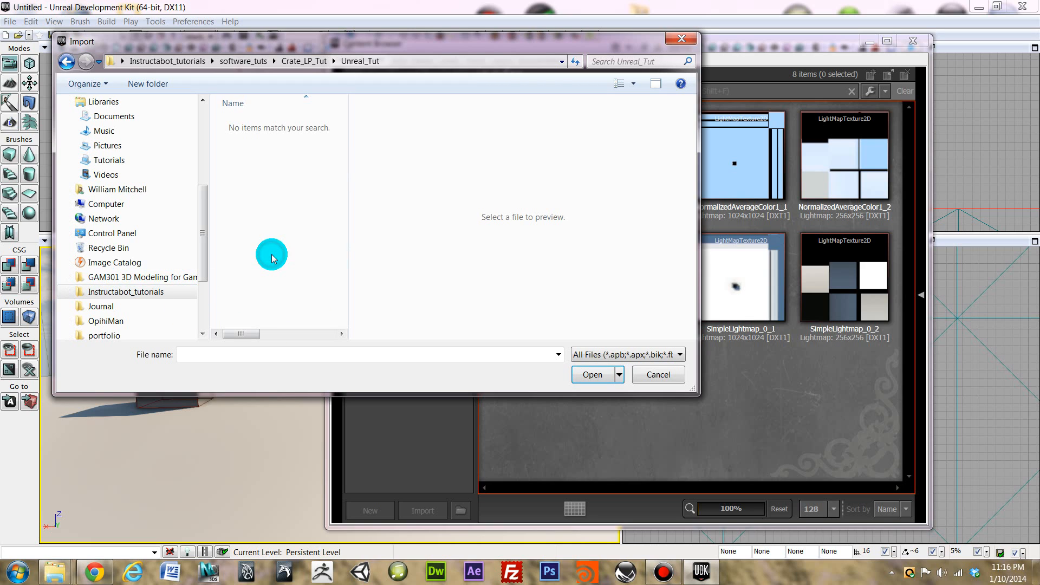
right_click(301, 176)
click(85, 62)
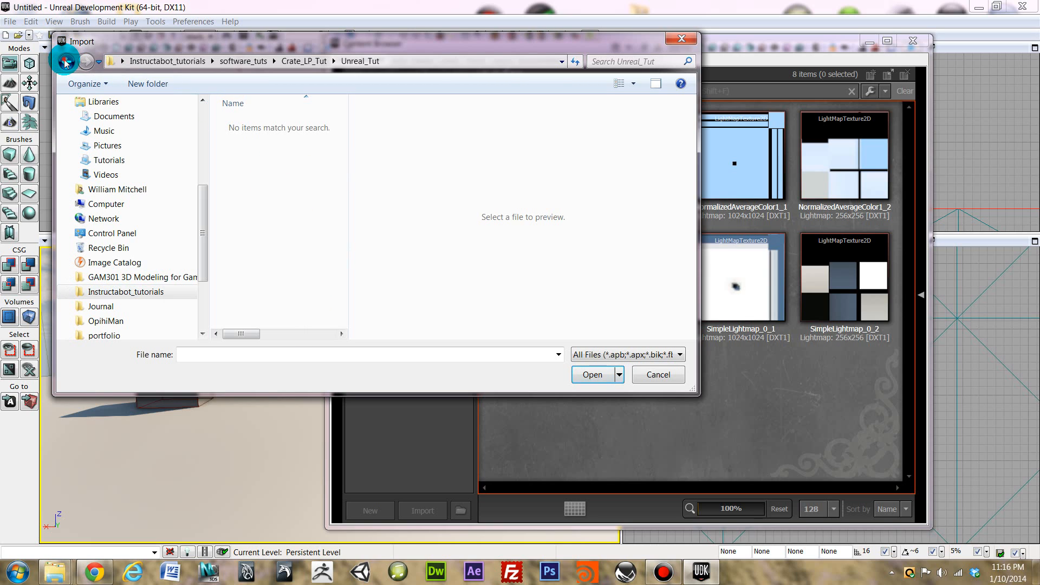
click(65, 62)
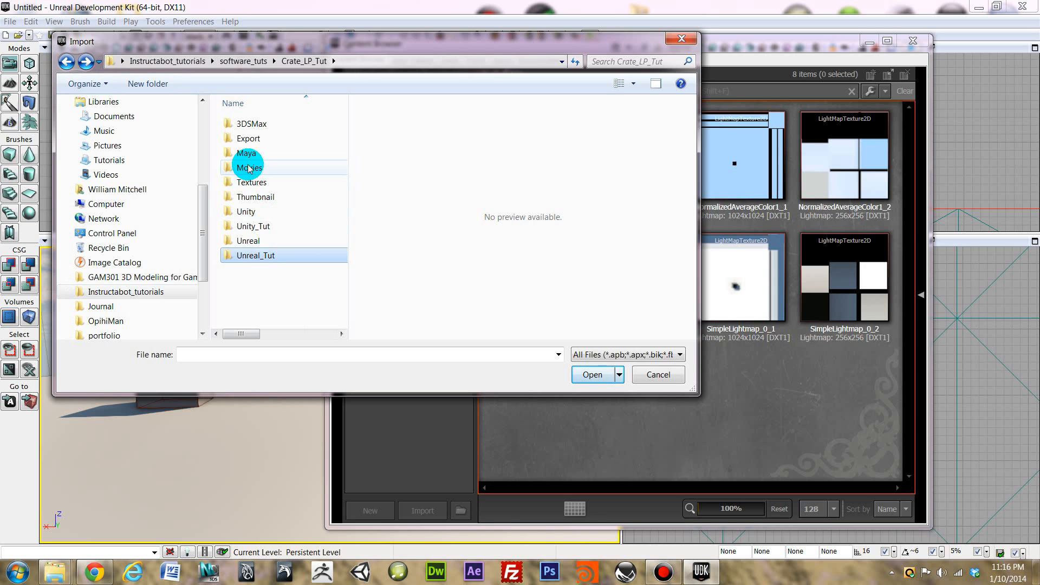
Copy Crate_Tut_Exp_Max and Crate_Tut_Exp_Maya from the Export folder.
double_click(260, 138)
click(279, 152)
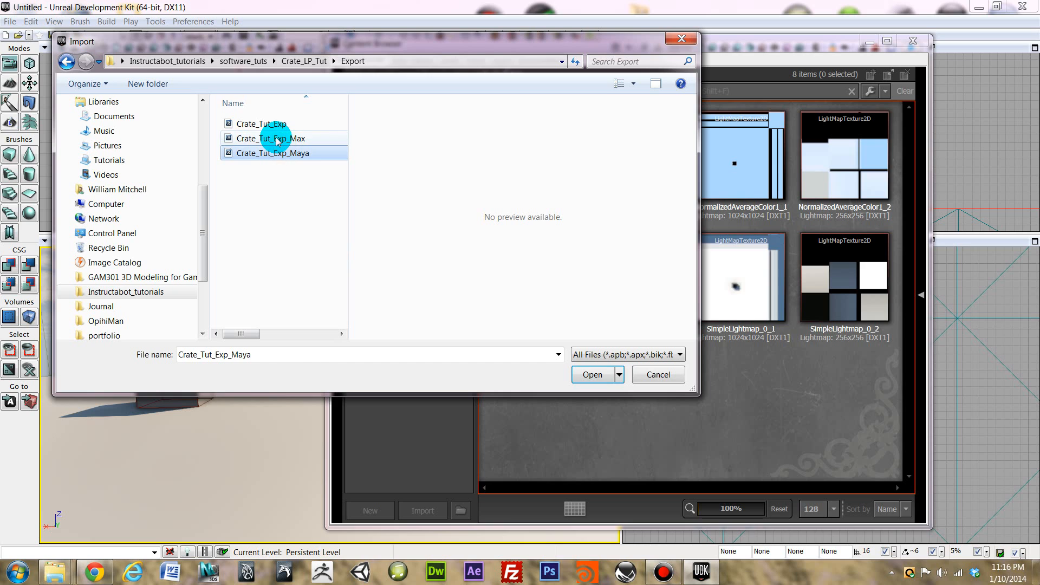
ctrl+click(278, 140)
right_click(275, 140)
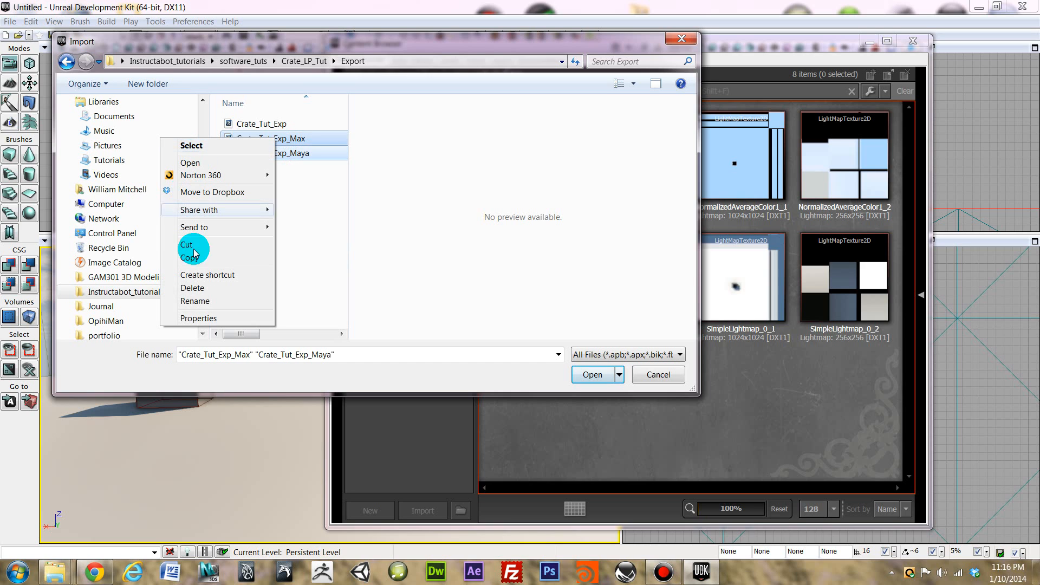
click(208, 259)
Paste the two crate files into the Unreal_Tut folder.
click(66, 61)
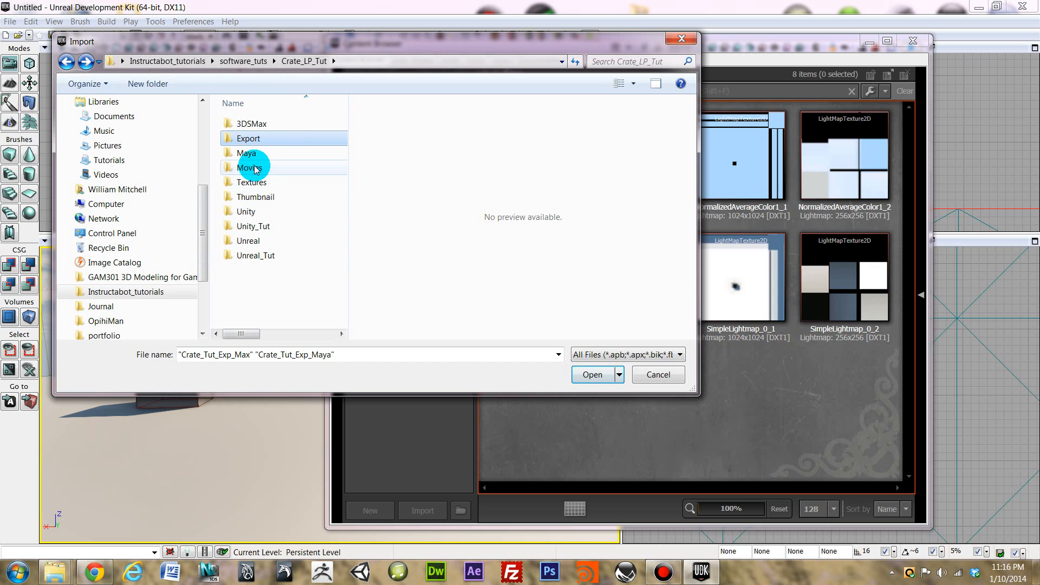
click(274, 258)
double_click(275, 257)
right_click(255, 163)
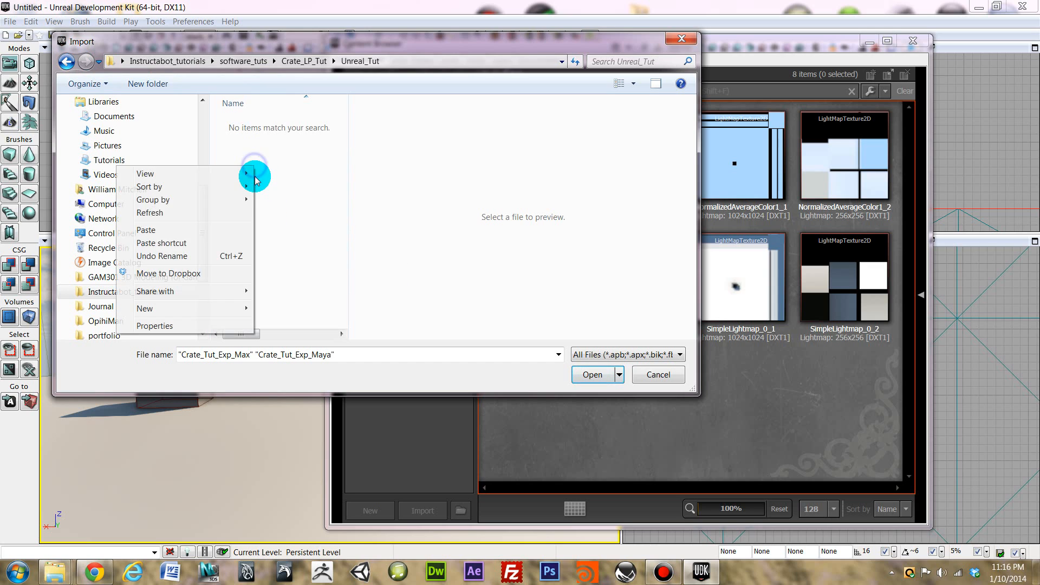
click(234, 233)
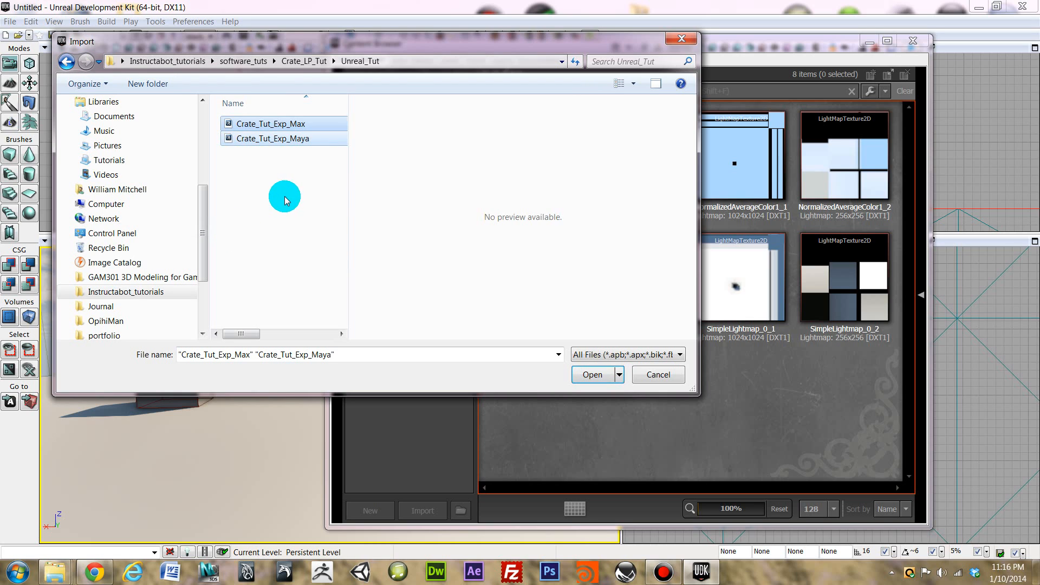
Select both crate files and open them for import.
click(287, 138)
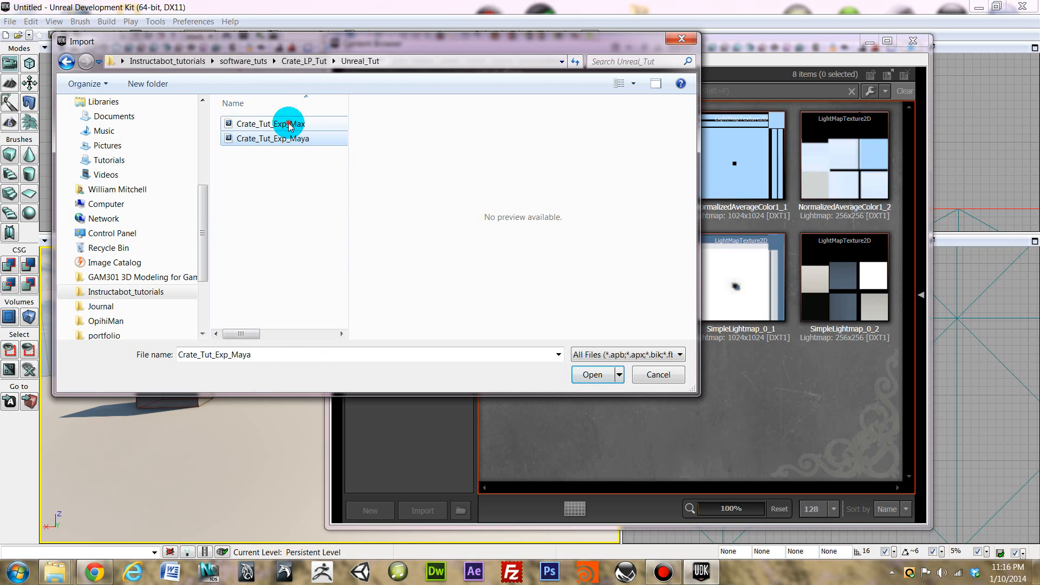
ctrl+click(288, 124)
click(600, 375)
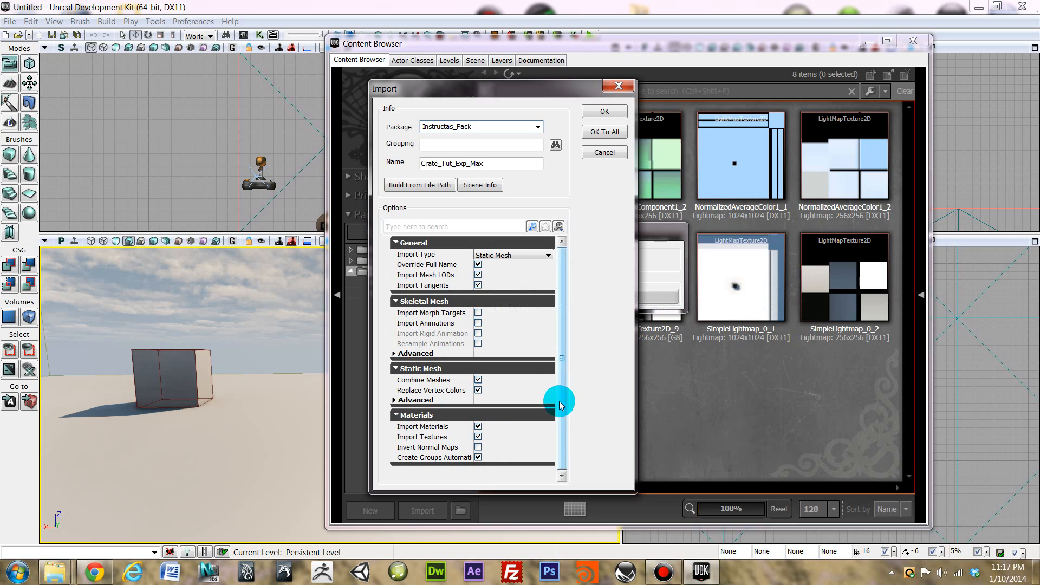
Accept the Instructas_Pack static mesh import settings for the Max crate, then the Maya crate.
click(618, 115)
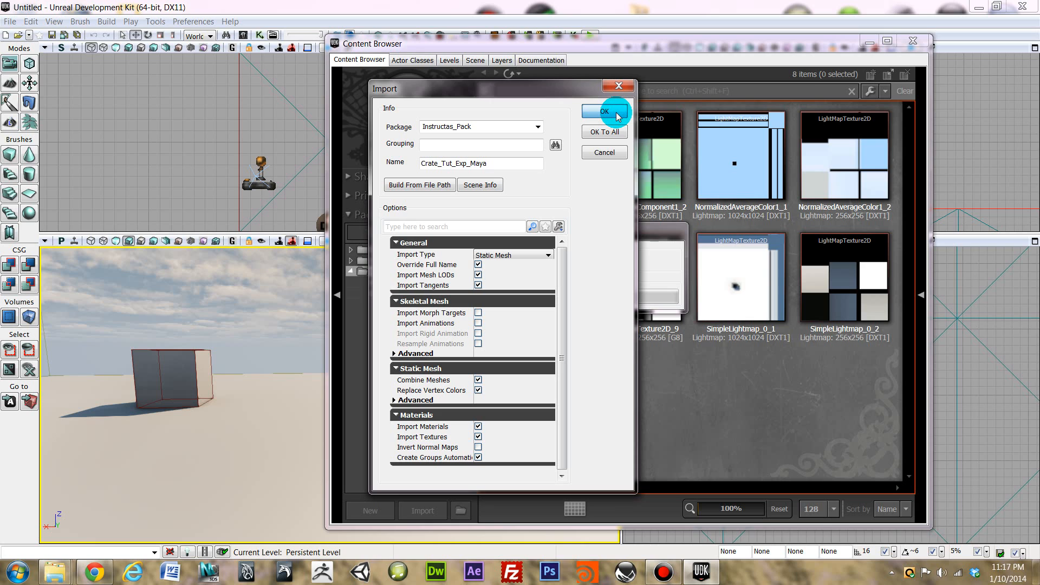
click(618, 115)
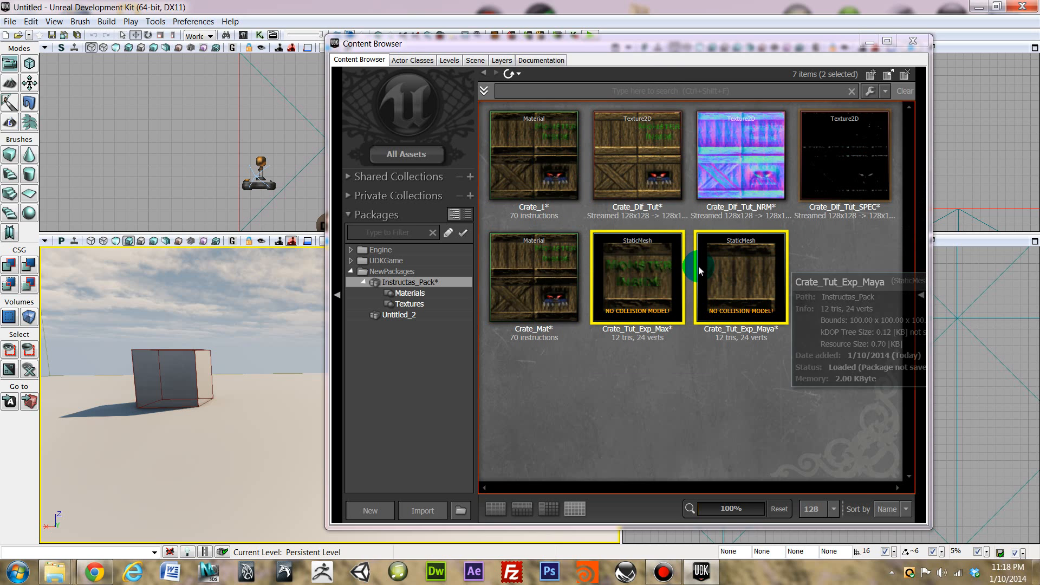
Select only the Crate_Tut_Exp_Max thumbnail and open it in the Static Mesh Editor.
click(664, 266)
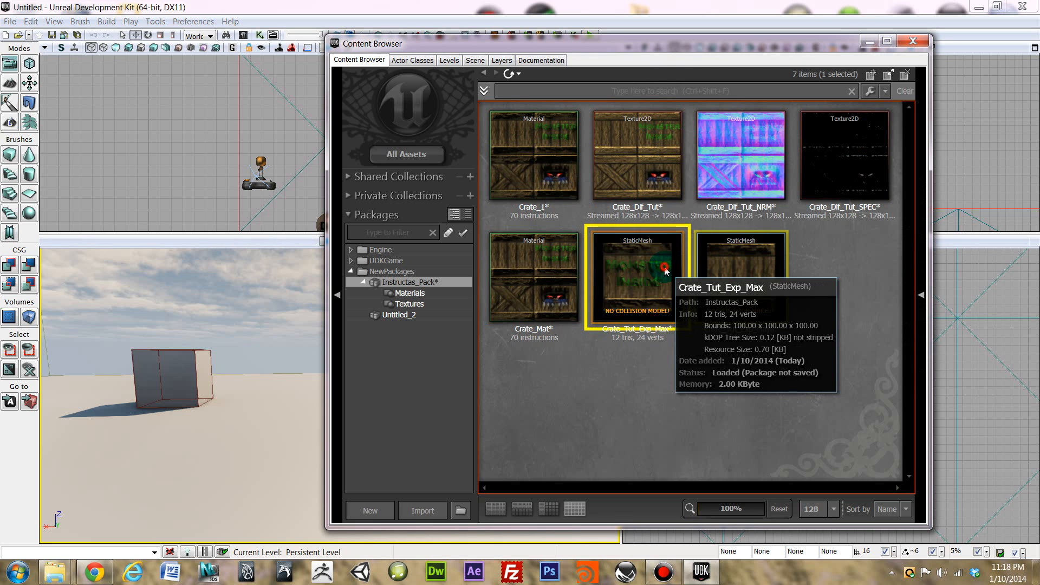
double_click(664, 267)
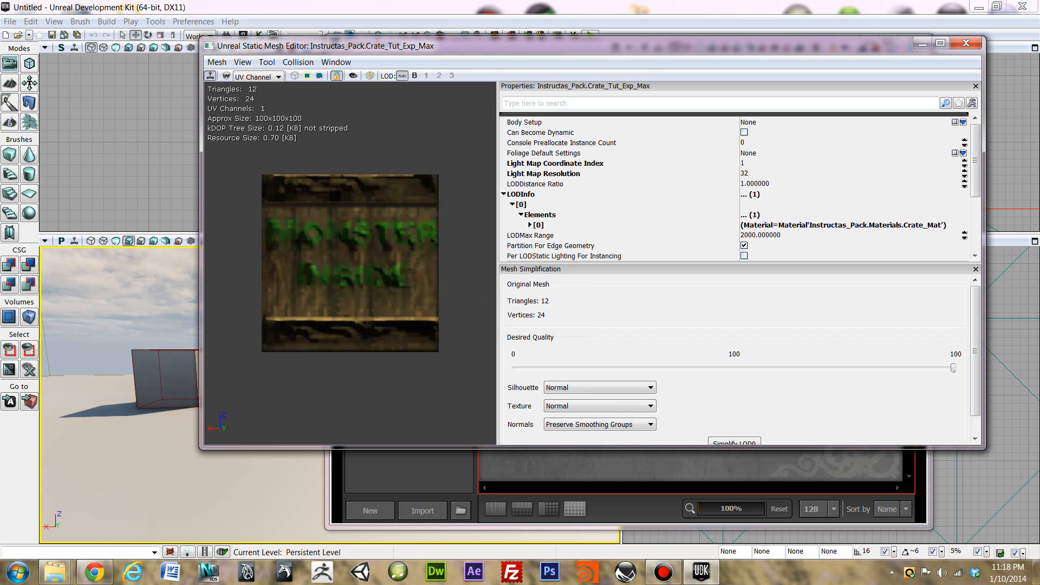
right_drag(349, 263, 350, 303)
drag(350, 304, 364, 303)
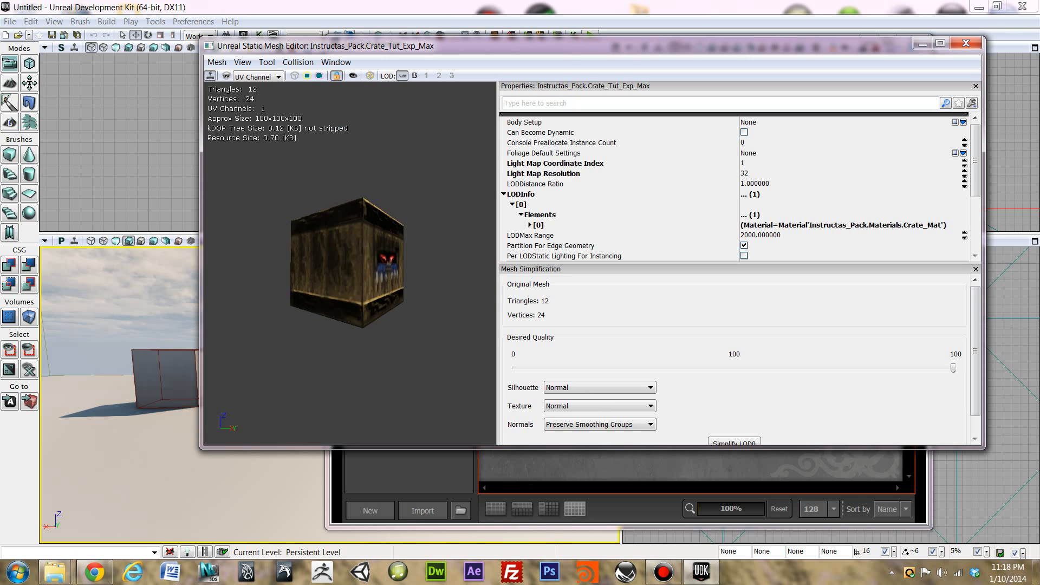
drag(347, 271, 369, 266)
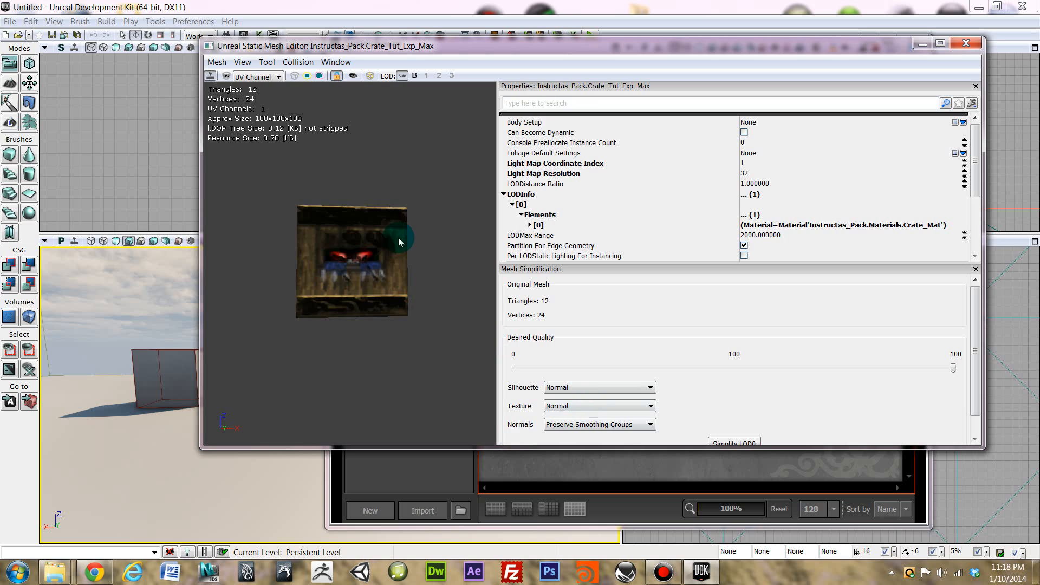
drag(460, 194, 428, 156)
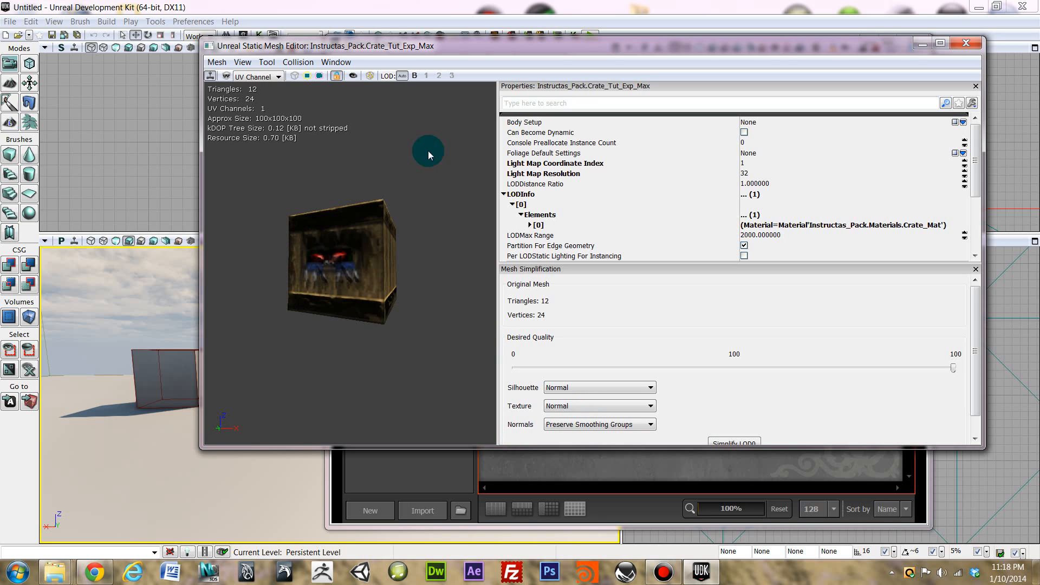
Toggle Show Collision, orbit the crate preview, and open the Collision menu.
click(321, 80)
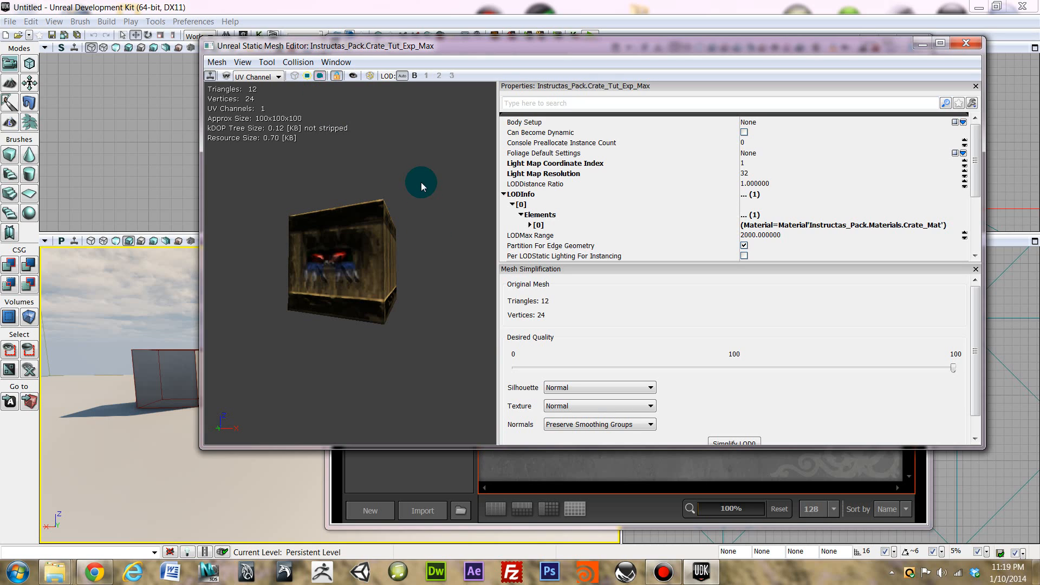
drag(424, 171, 413, 148)
click(321, 76)
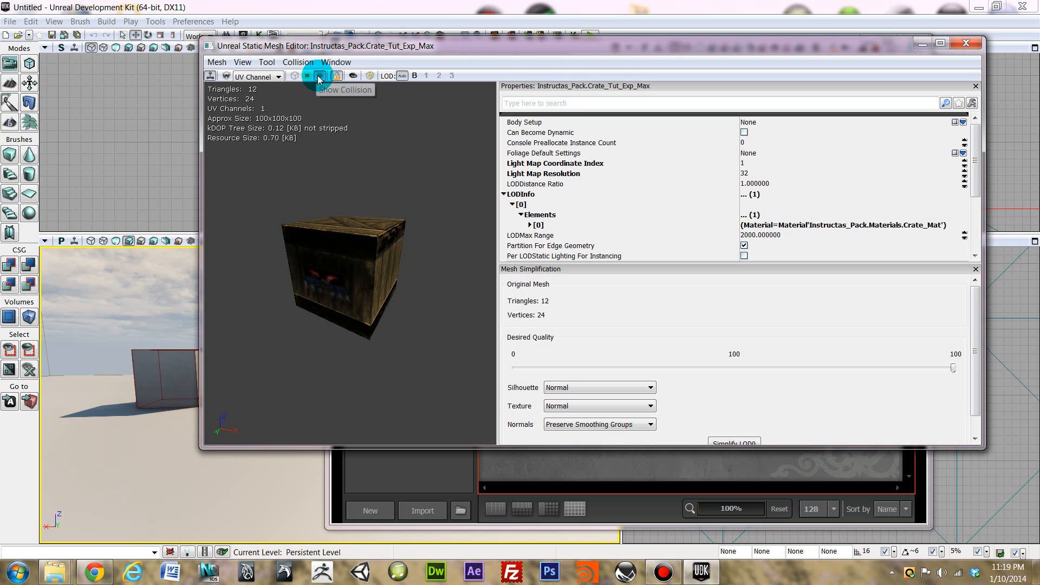
mouse_move(418, 185)
right_down()
mouse_move(420, 203)
mouse_move(419, 189)
right_up()
drag(420, 189, 399, 183)
drag(385, 206, 395, 147)
click(305, 64)
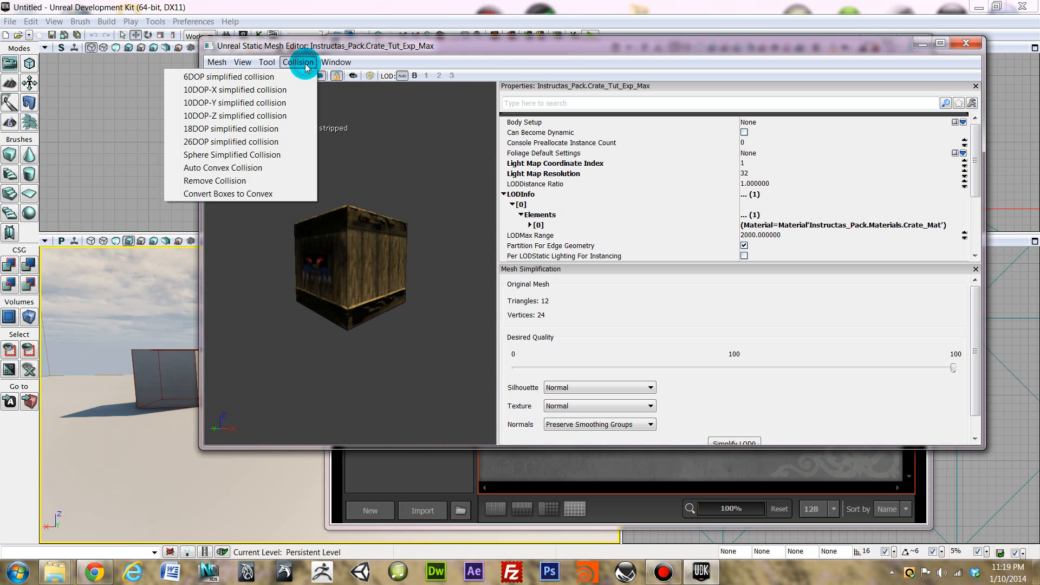
Add 6DOP simplified box collision to Crate_Tut_Exp_Max and orbit to inspect it.
click(252, 79)
drag(369, 184, 396, 222)
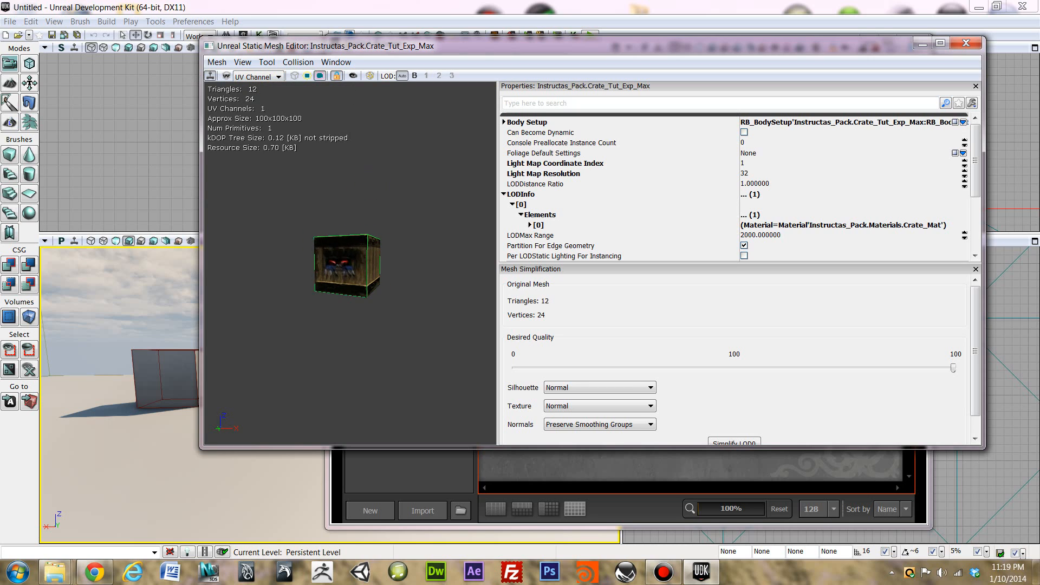
right_drag(369, 222, 369, 195)
drag(369, 195, 433, 195)
right_drag(434, 195, 434, 168)
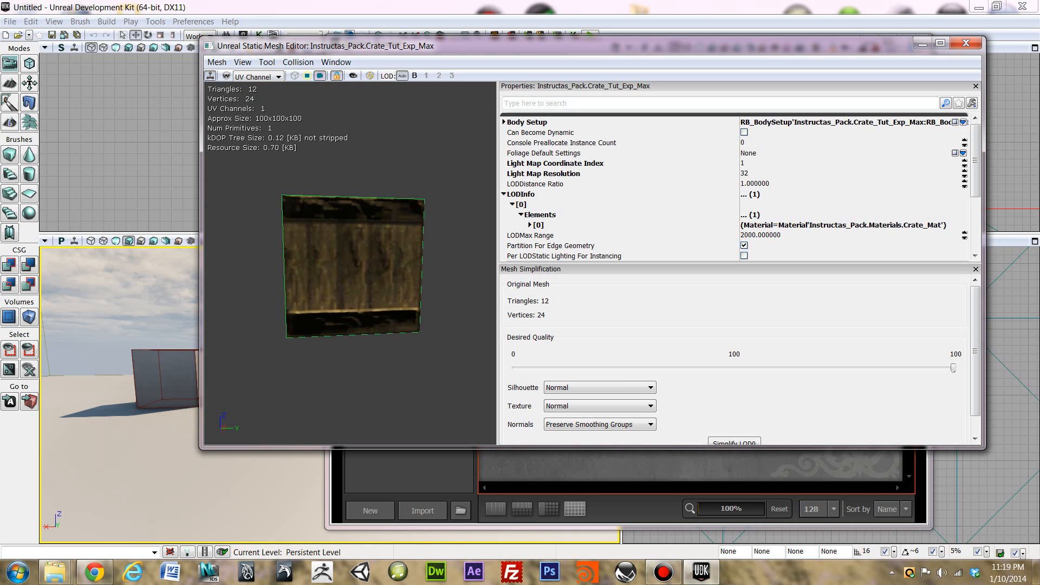
drag(368, 217, 401, 216)
mouse_move(401, 217)
right_down()
mouse_move(401, 178)
mouse_move(401, 228)
right_up()
mouse_move(401, 227)
mouse_down()
mouse_move(385, 223)
mouse_move(401, 217)
mouse_up()
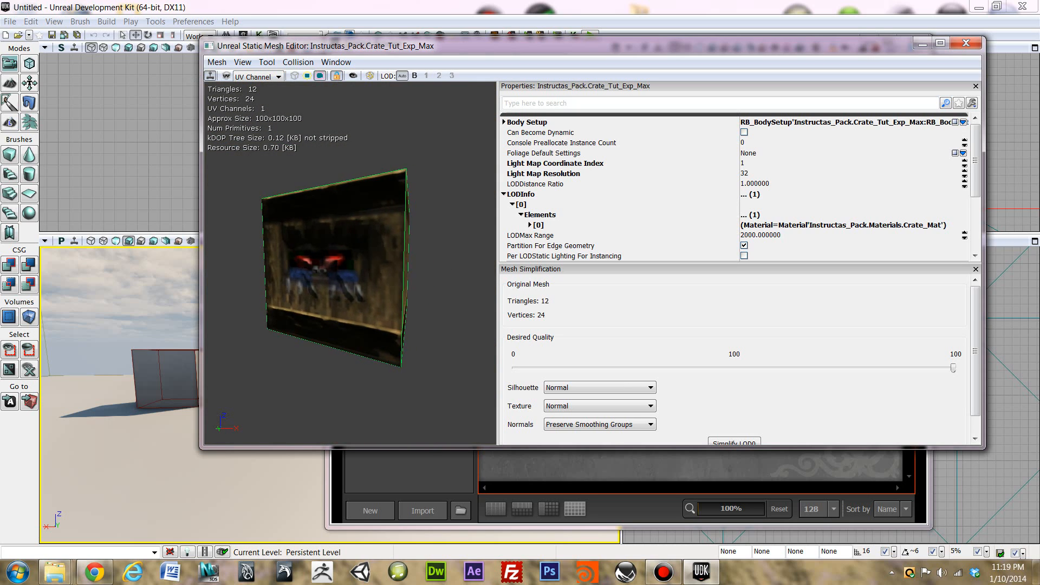
Set Normals to Recompute Normals and apply Simplify LOD0.
click(650, 425)
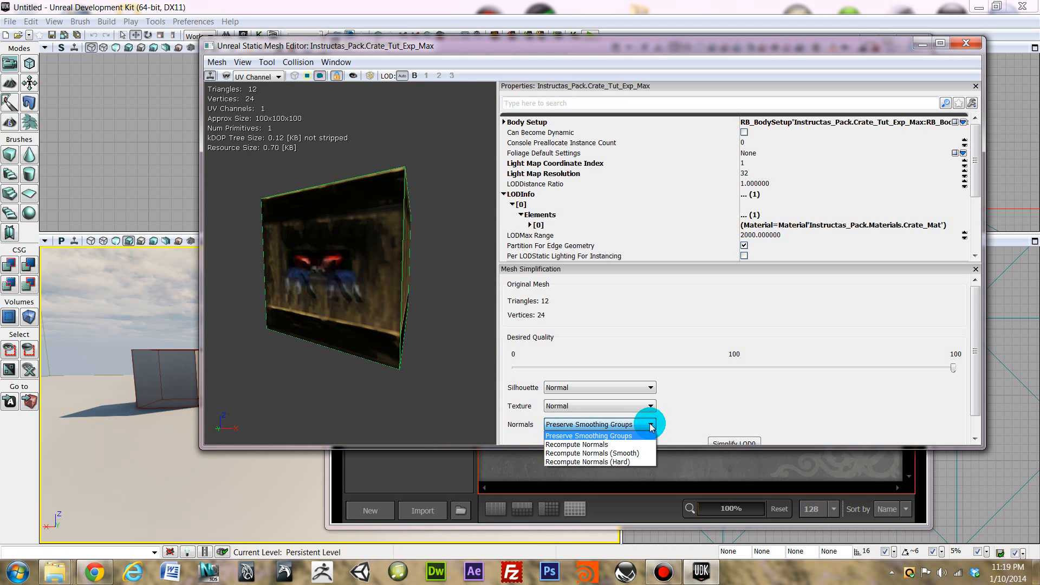
click(650, 426)
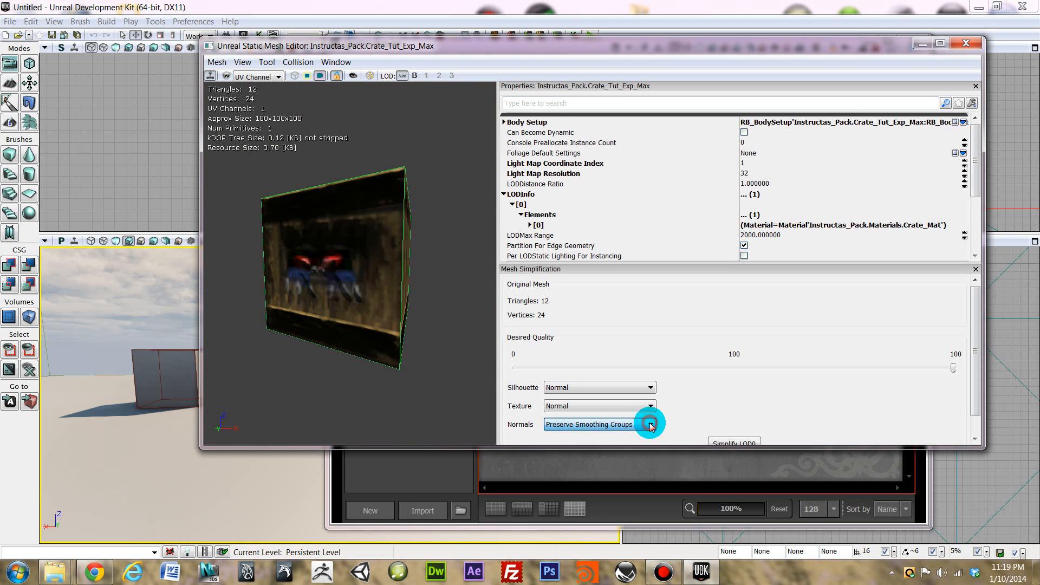
click(650, 406)
click(855, 399)
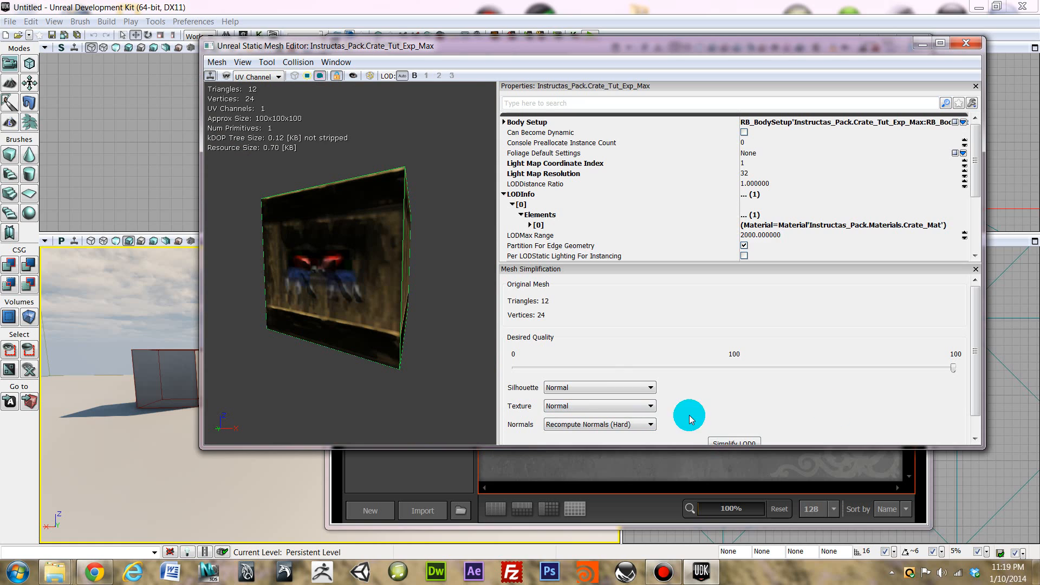
click(636, 425)
click(743, 401)
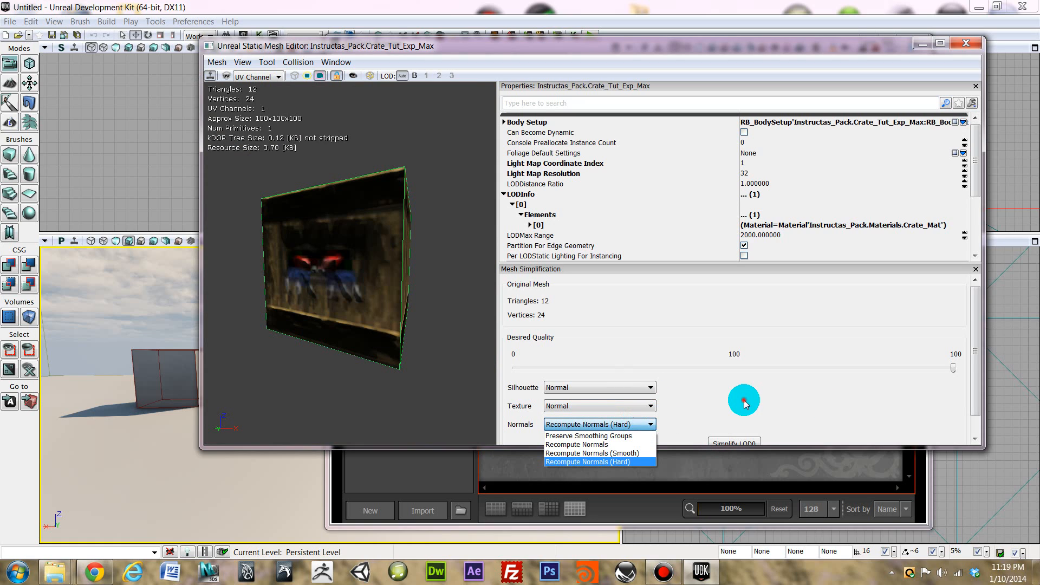
drag(976, 347, 978, 368)
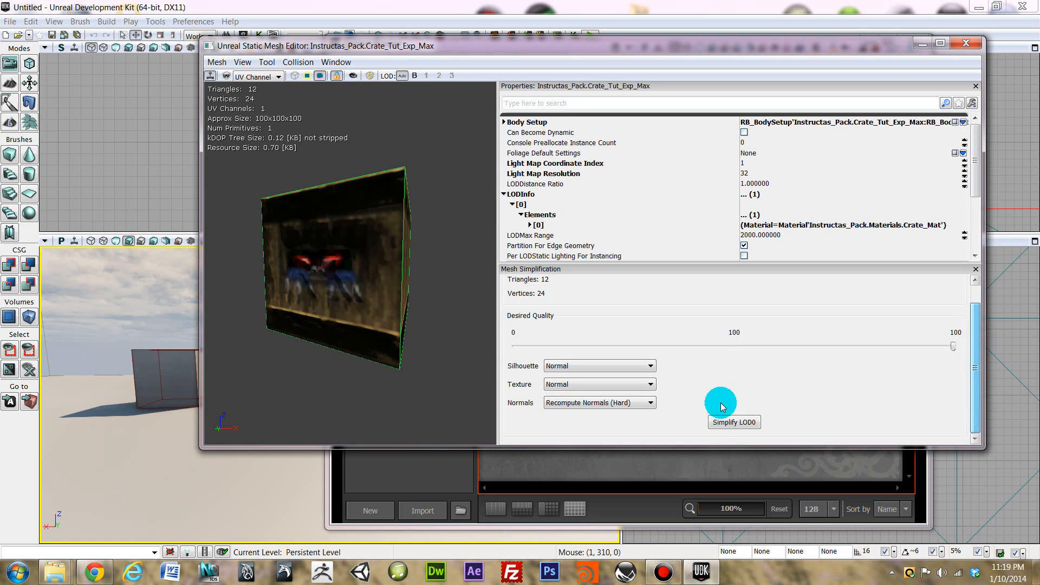
click(620, 404)
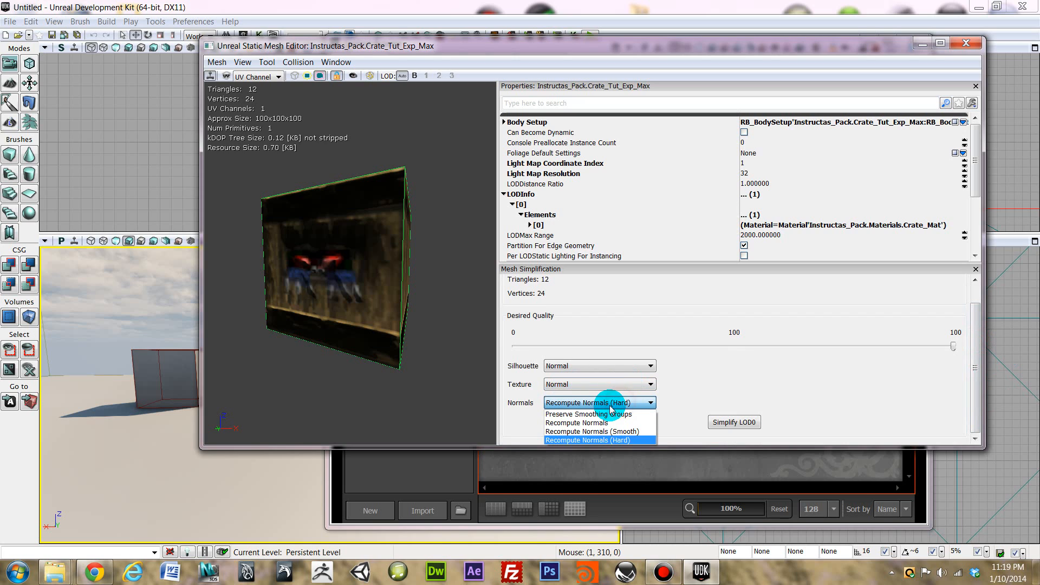
click(615, 414)
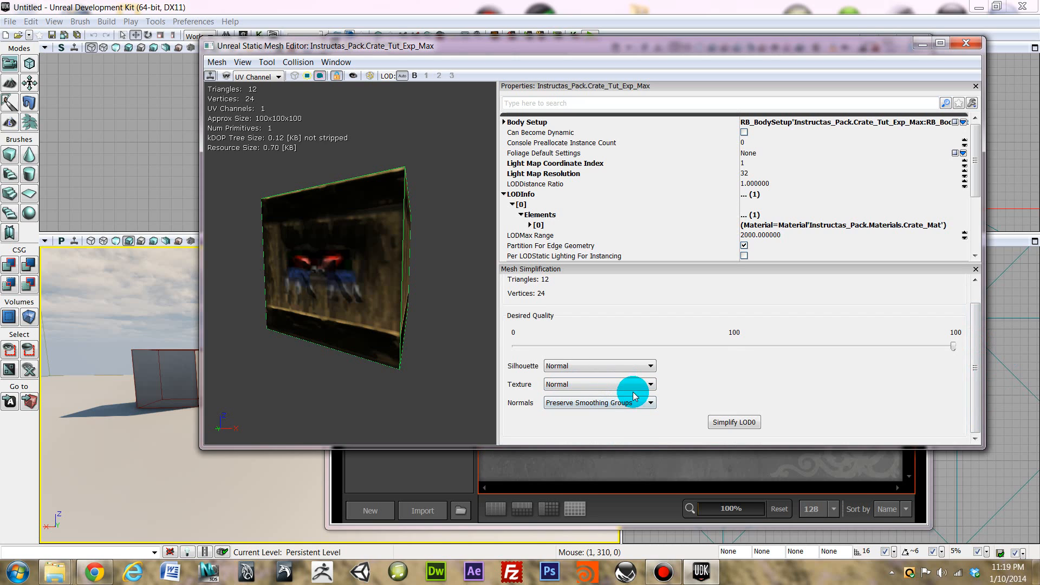
click(636, 405)
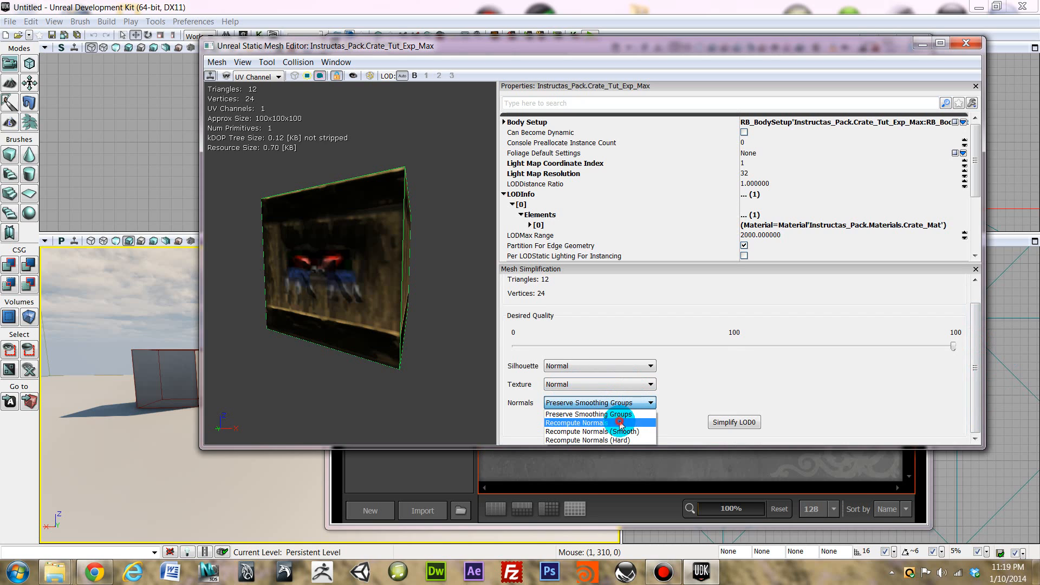
click(620, 424)
click(632, 404)
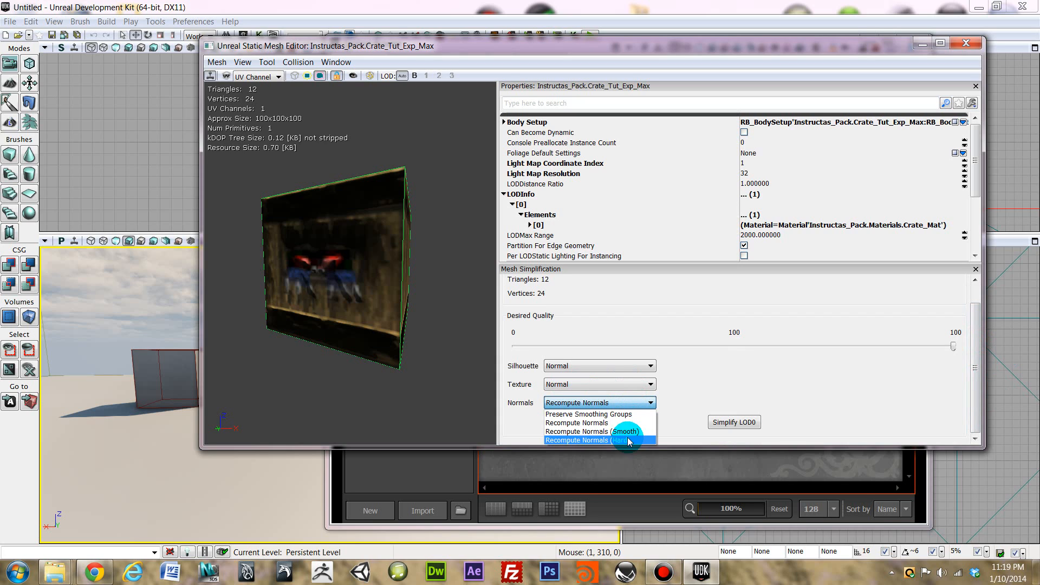
click(628, 422)
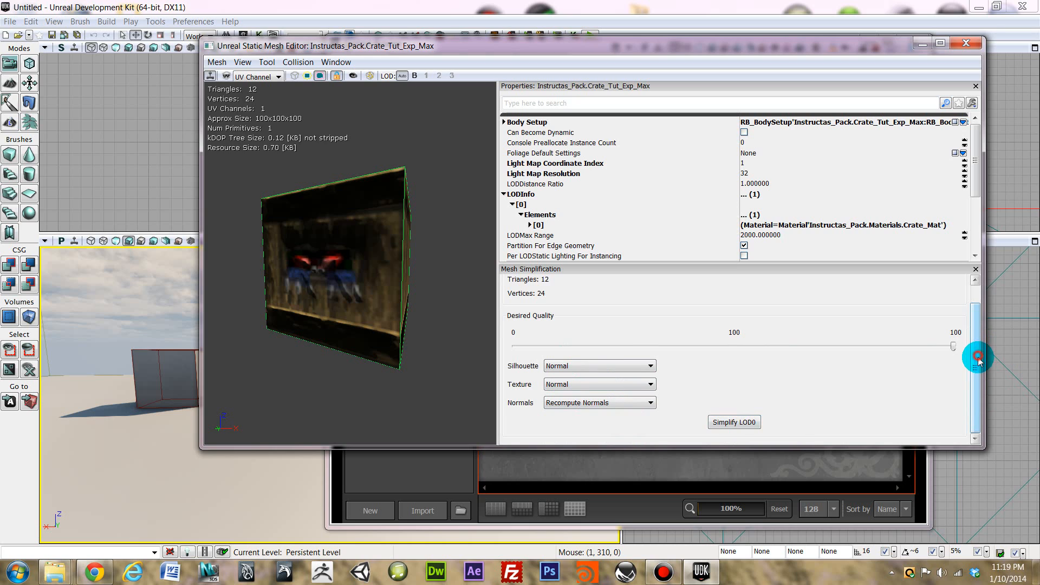
drag(978, 360, 854, 408)
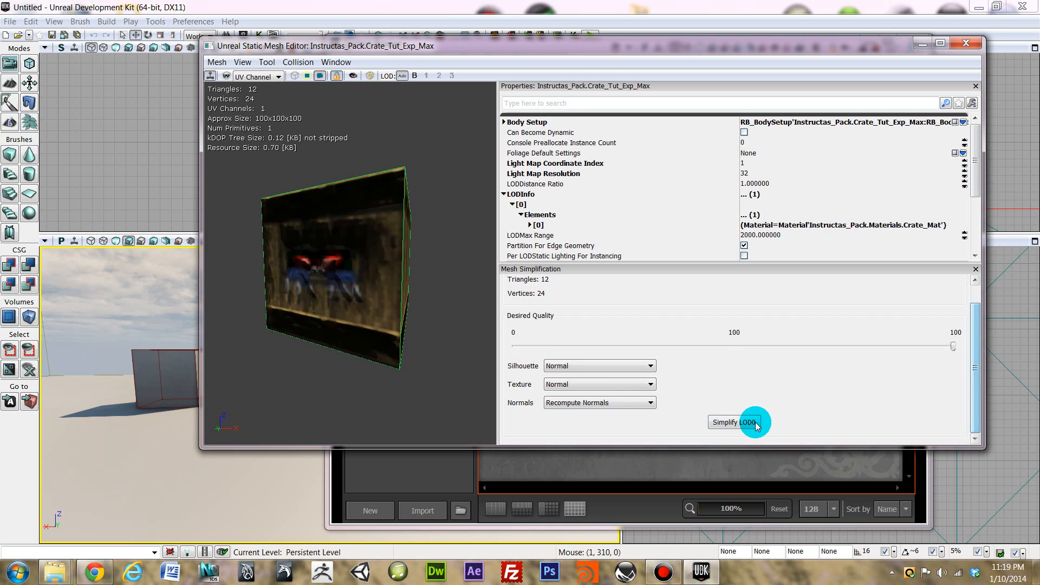
click(747, 424)
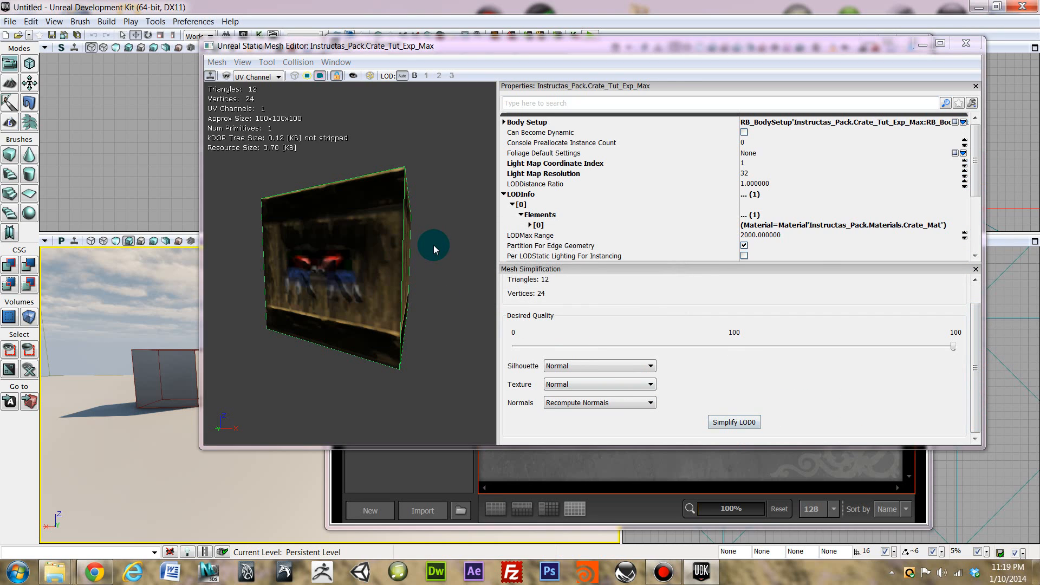
Close the Max crate's editor and open Crate_Tut_Exp_Maya in the Static Mesh Editor.
drag(447, 265, 412, 312)
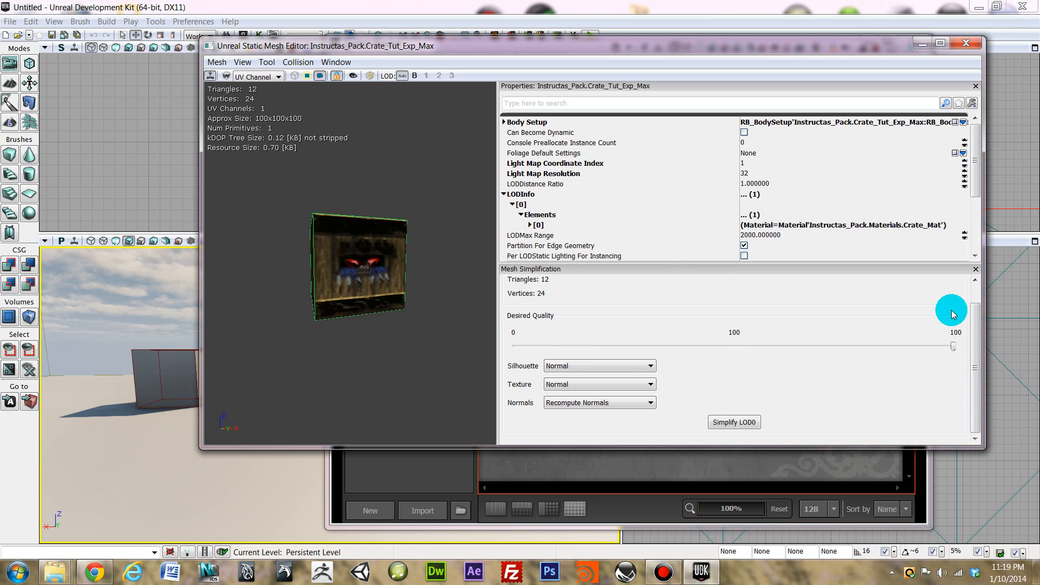
click(971, 46)
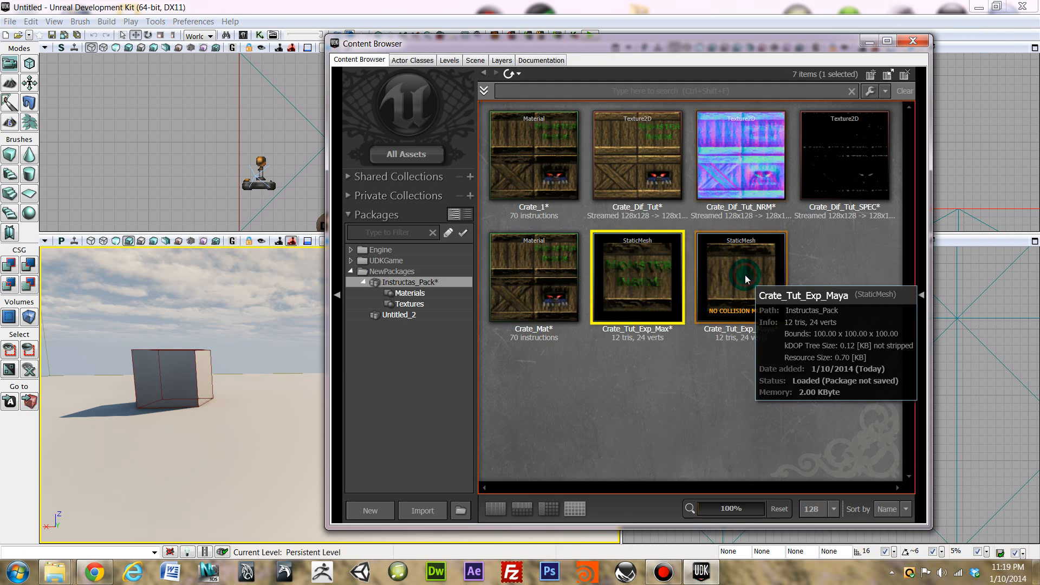
double_click(752, 264)
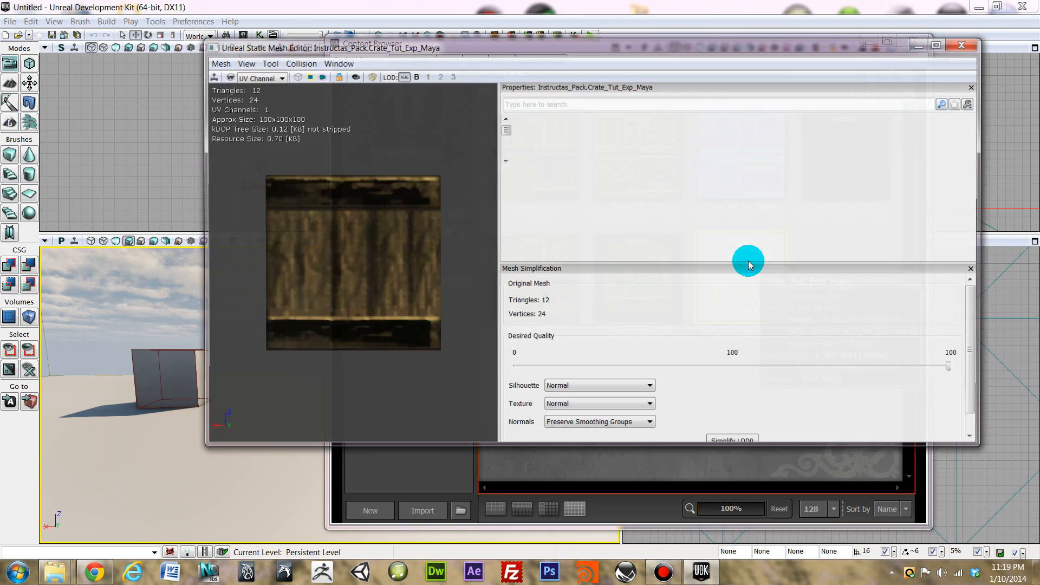
Add a 6DOP simplified box collision to the Crate_Tut_Exp_Maya mesh.
click(335, 62)
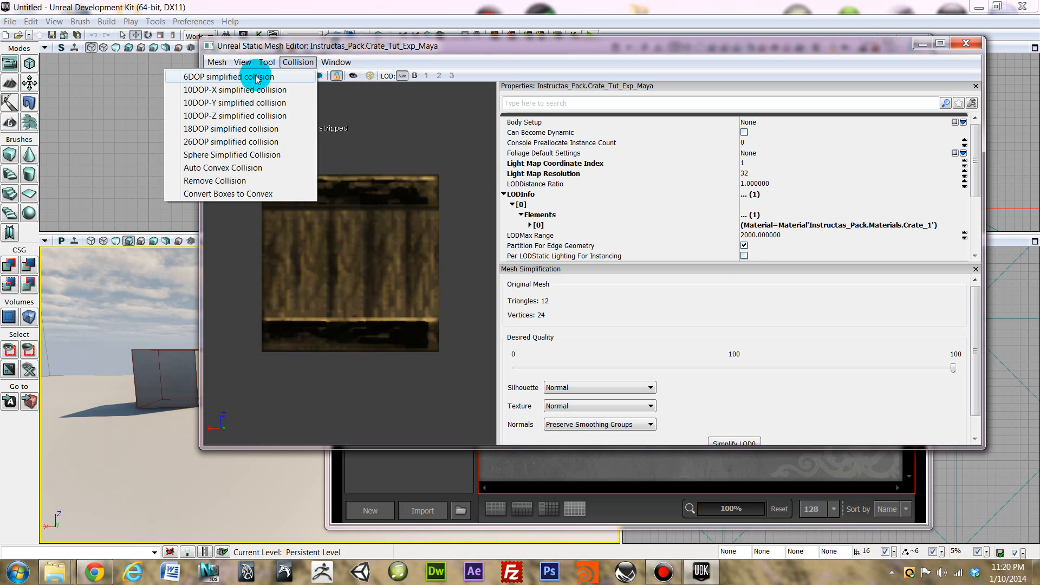
click(250, 77)
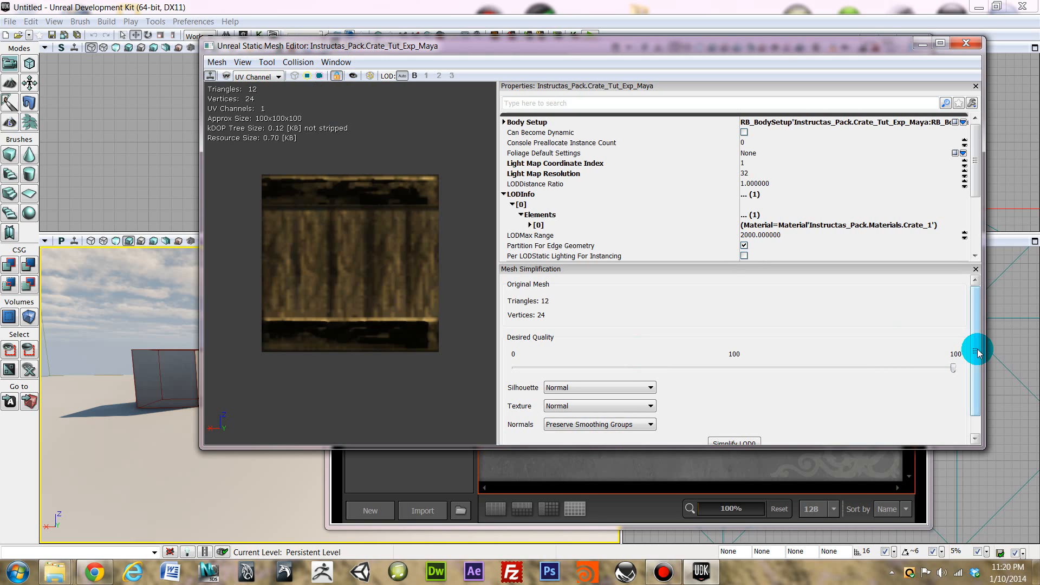
drag(977, 353, 979, 418)
Recompute the crate's normals, simplify LOD0, and close the Static Mesh Editor.
click(646, 403)
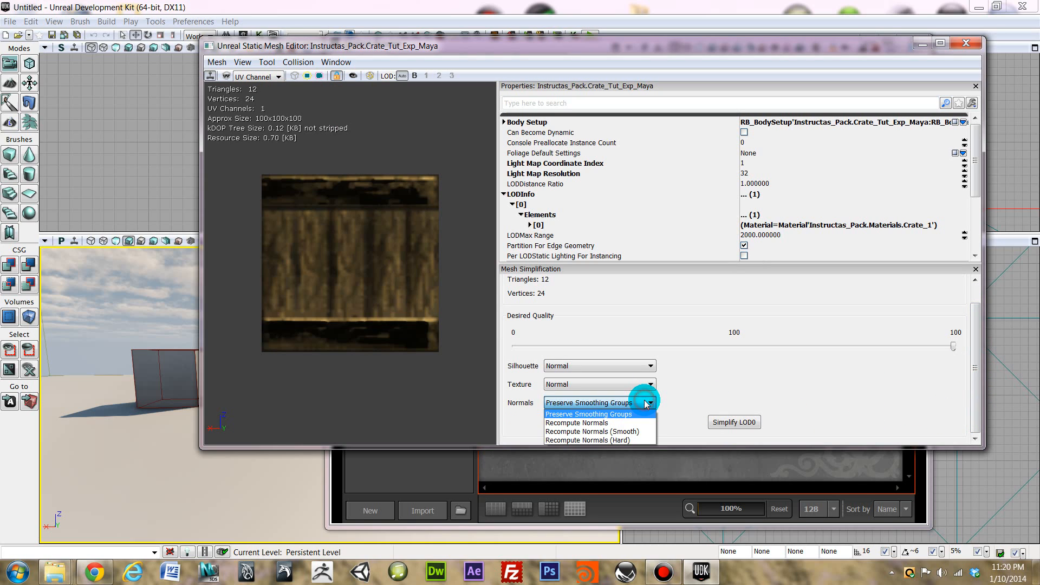
click(585, 423)
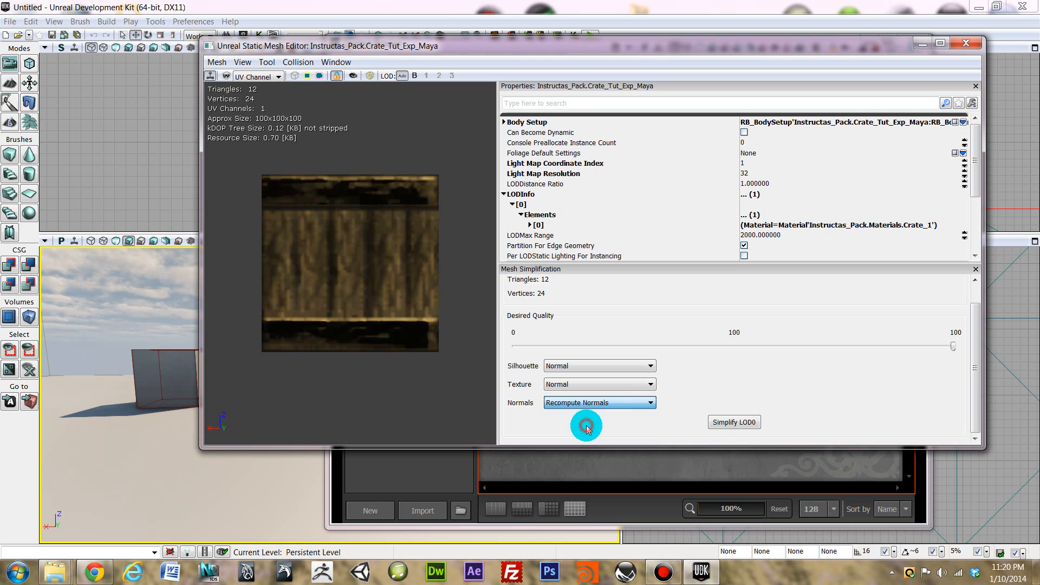
click(734, 423)
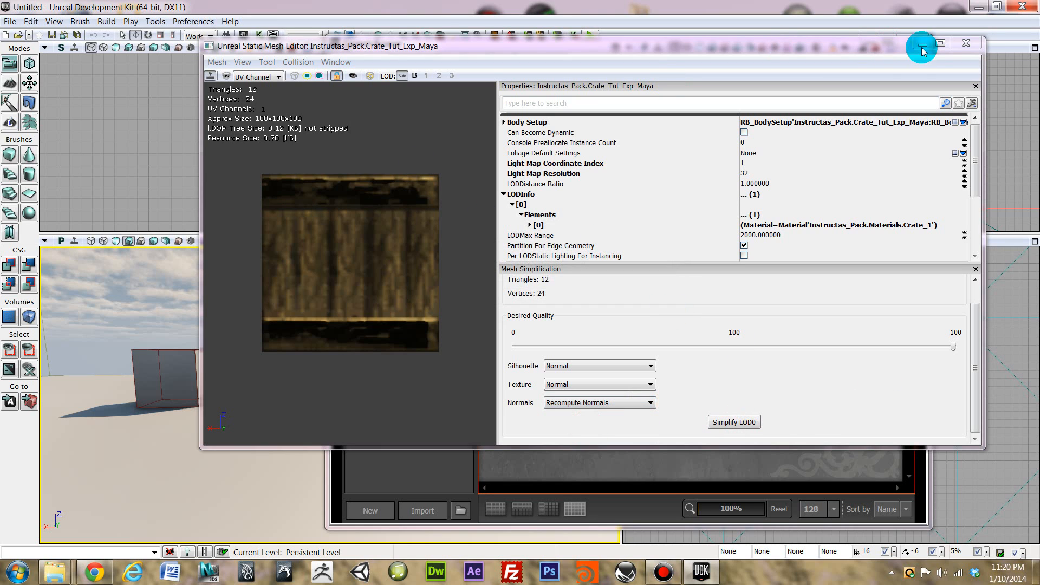
drag(432, 245, 457, 124)
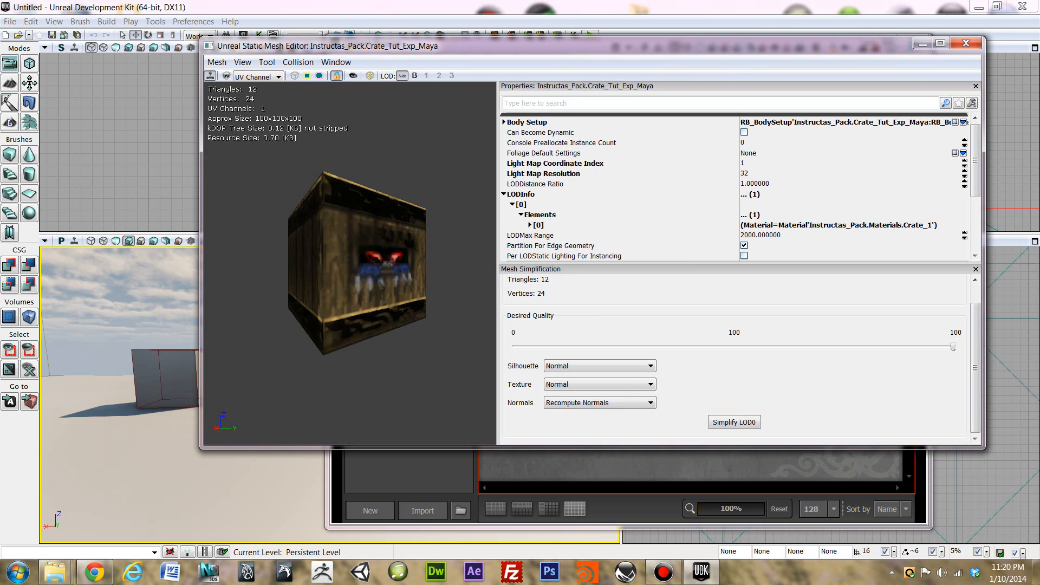
click(967, 44)
click(541, 295)
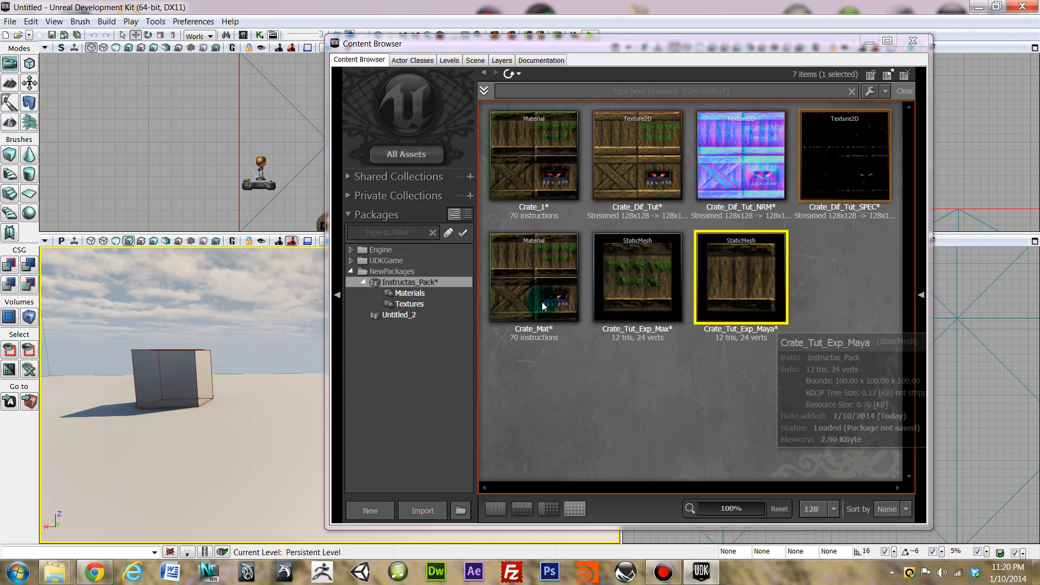
Select Crate_Dif_Tut, then the Crate_Mat material, in the Content Browser.
click(659, 145)
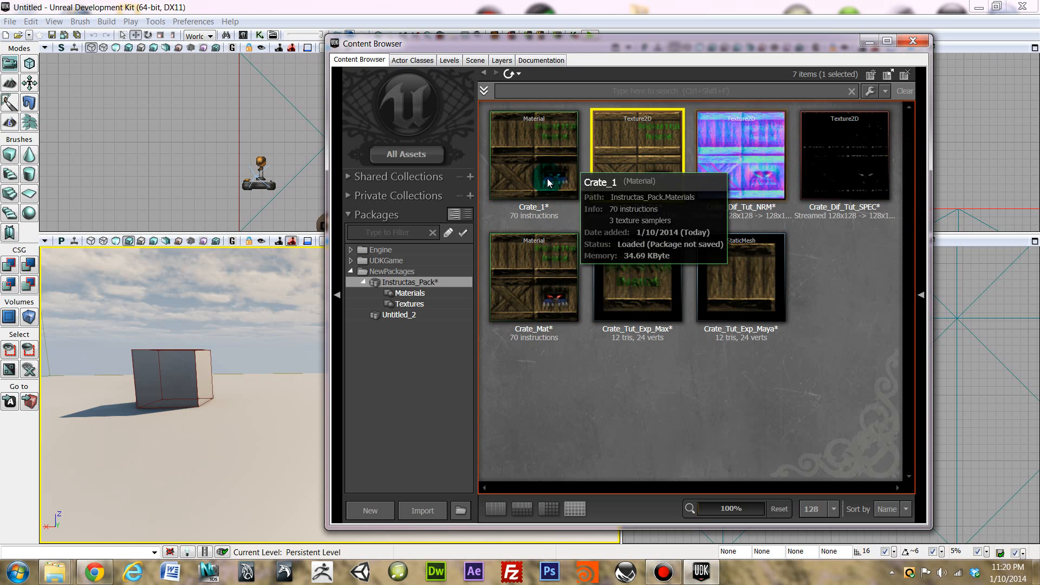
click(540, 279)
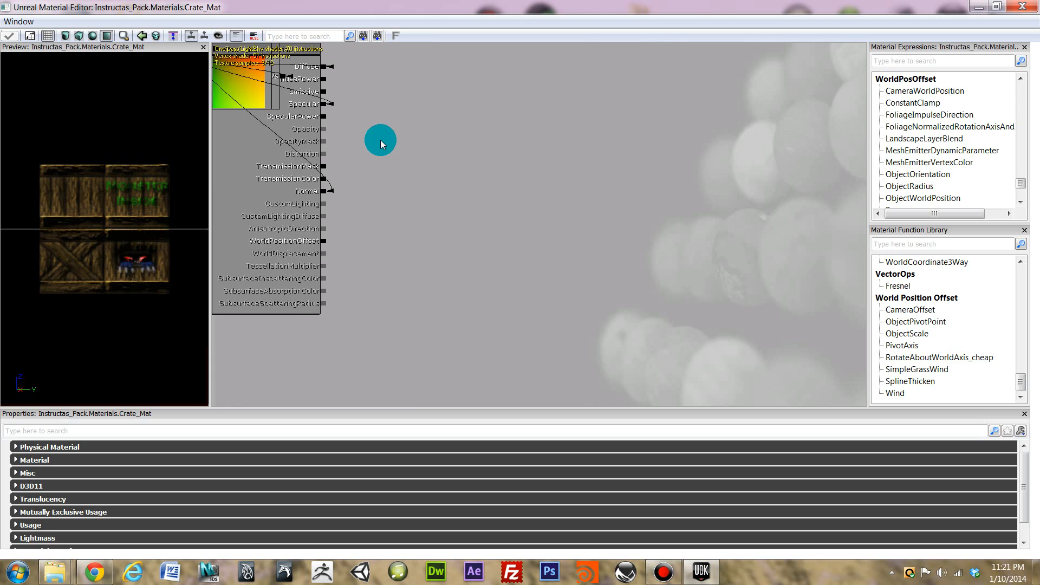
Pull the top TexCoord and its texture sample off the material node.
drag(379, 140, 525, 224)
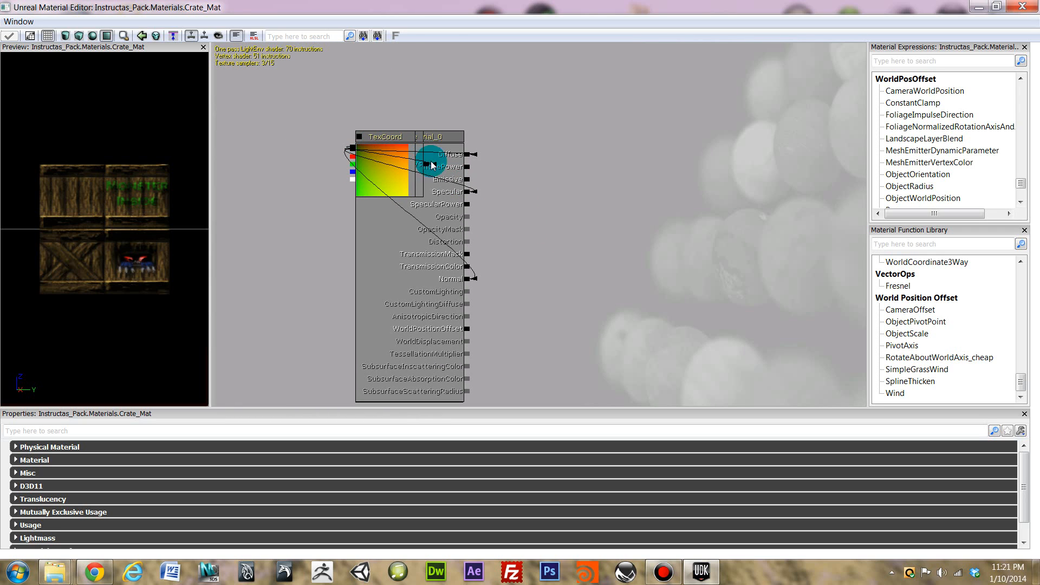
drag(466, 174, 506, 199)
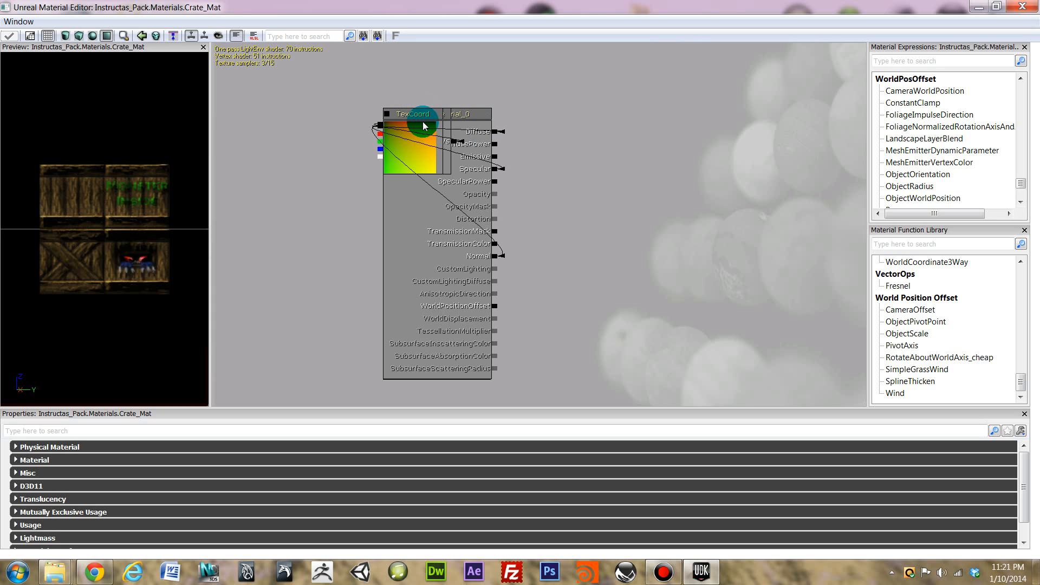
drag(425, 117, 563, 98)
drag(423, 151, 594, 228)
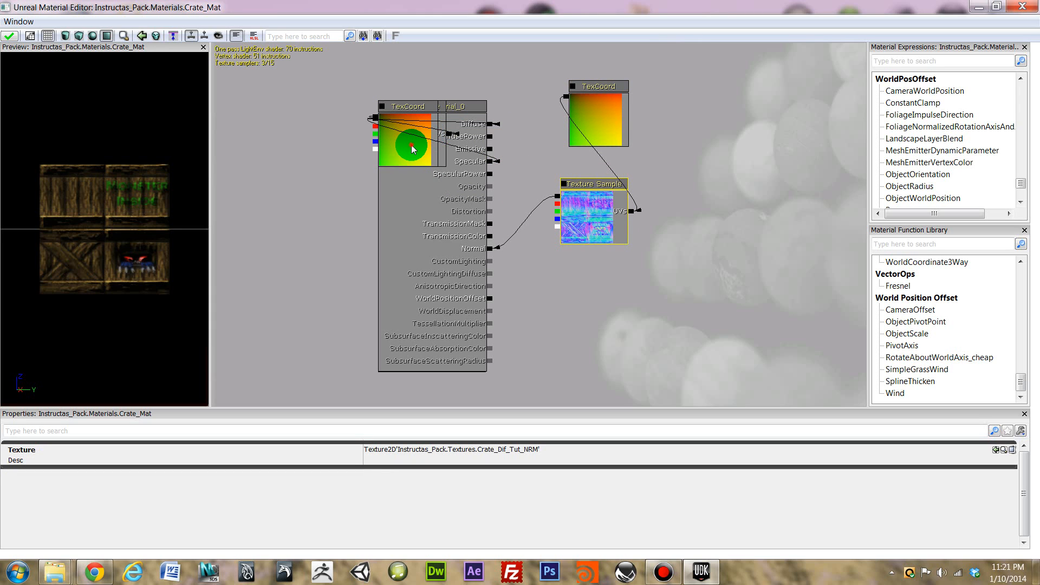
drag(411, 149, 524, 76)
drag(415, 149, 474, 65)
click(535, 163)
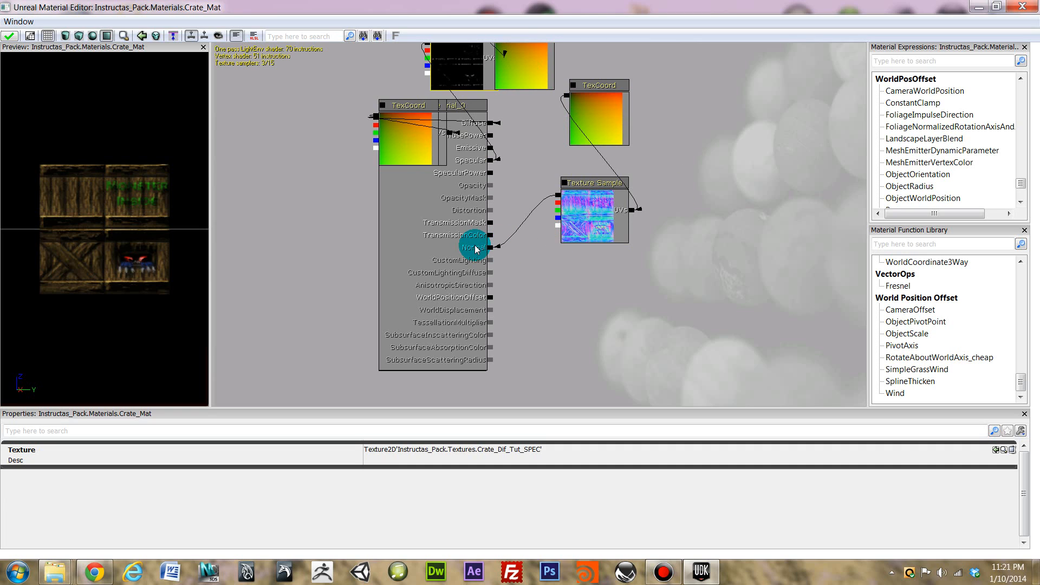
click(475, 251)
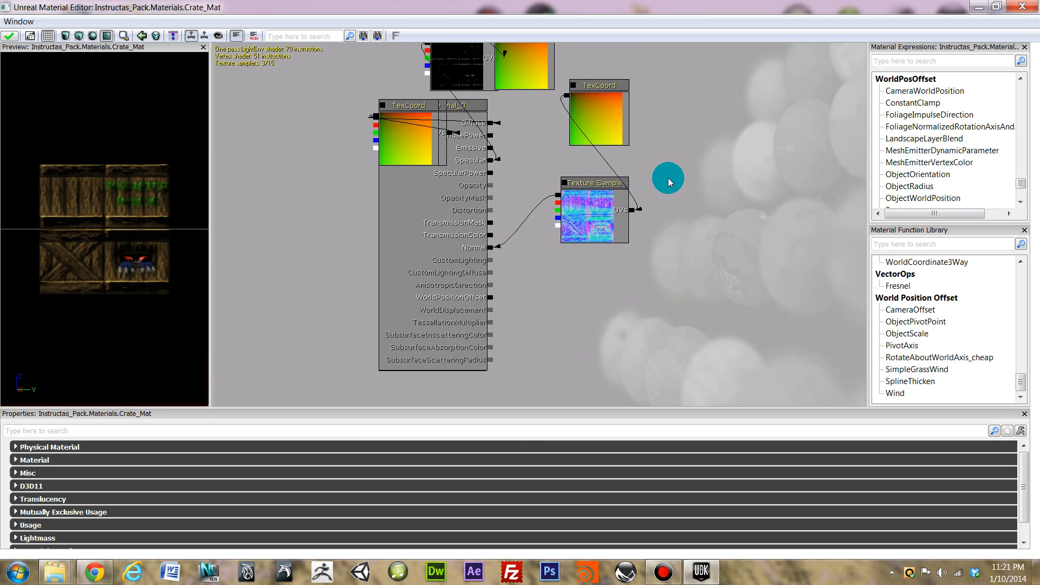
Place the lower and upper TexCoord nodes beside their matching texture samples.
scroll(651, 233, down, 1)
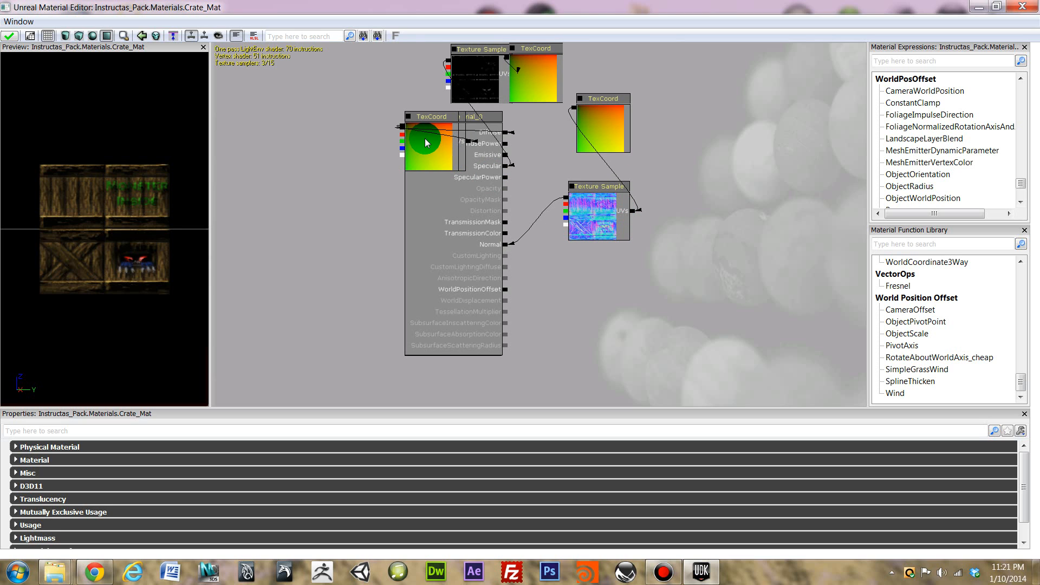
drag(426, 142, 420, 209)
click(615, 180)
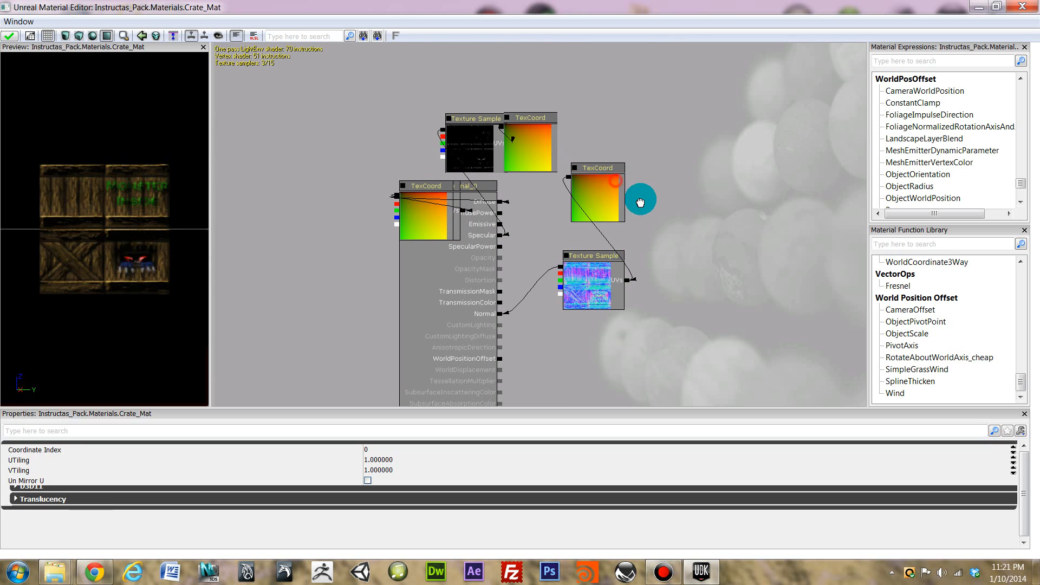
drag(640, 202, 670, 246)
ctrl+drag(501, 124, 688, 129)
click(494, 134)
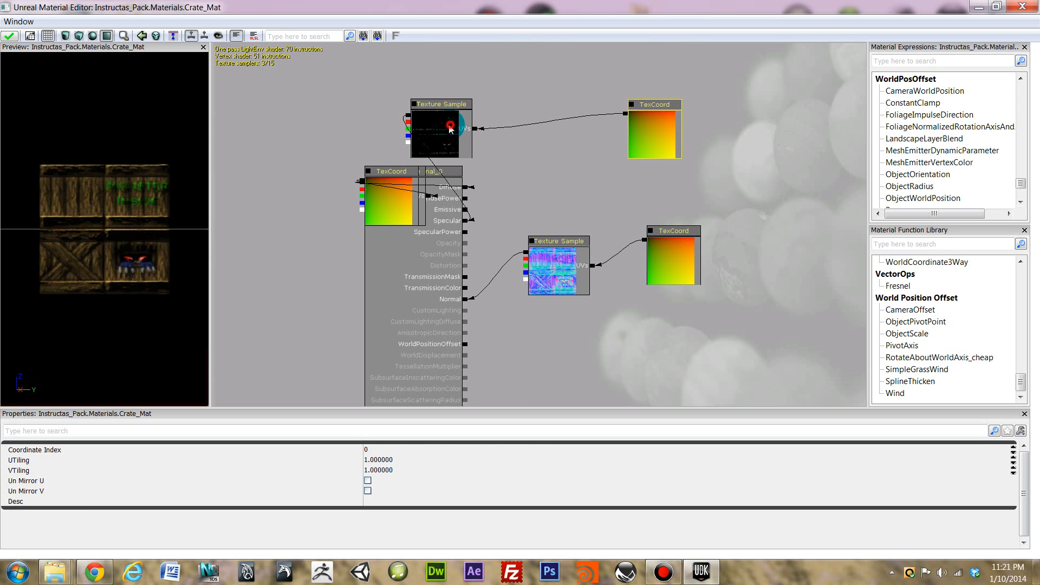
click(450, 129)
ctrl+drag(450, 129, 580, 131)
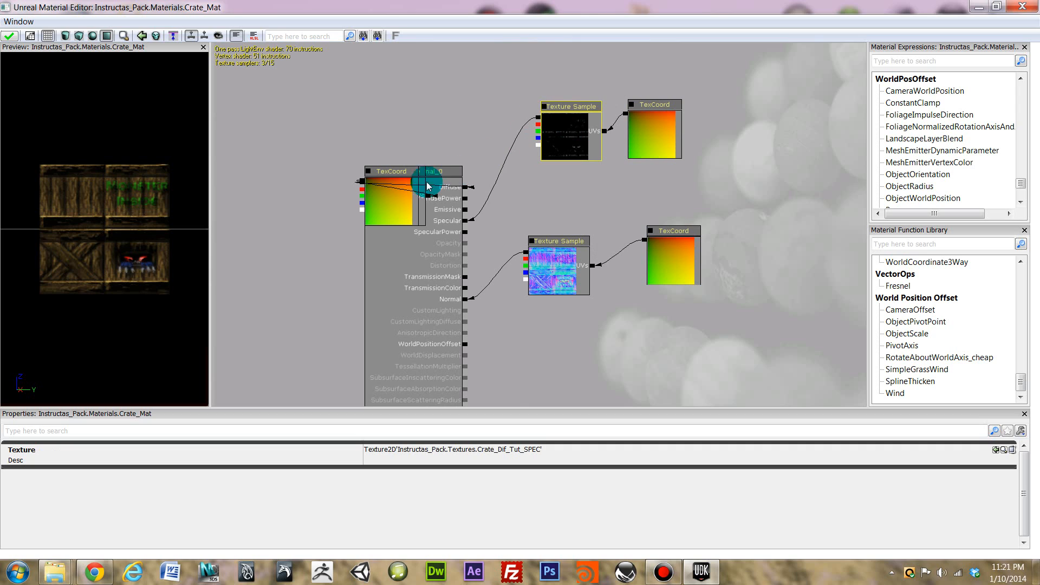
Separate the left TexCoord from its texture sample and move both upward.
click(401, 208)
ctrl+drag(394, 209, 482, 107)
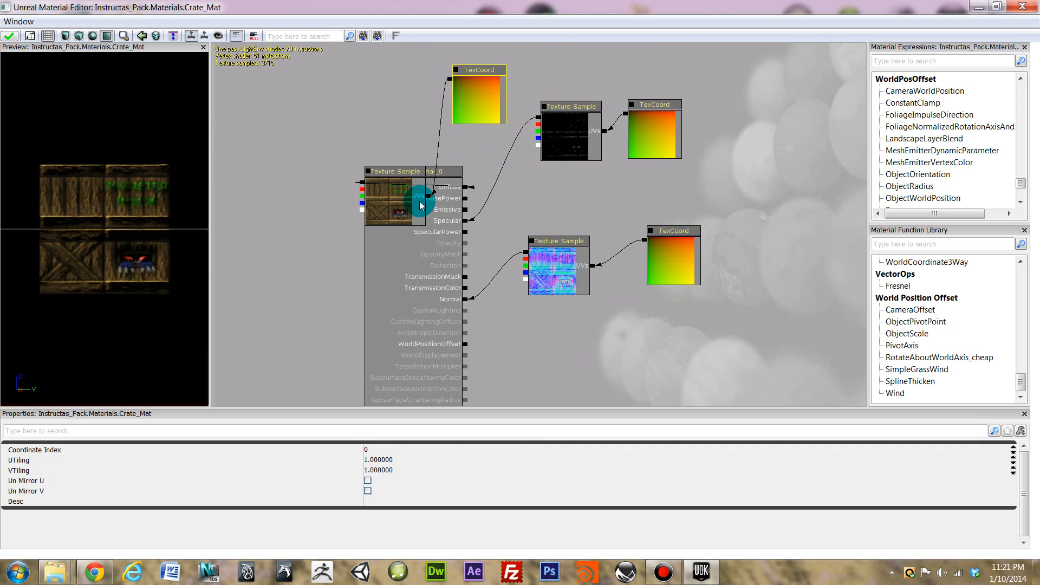
click(415, 209)
ctrl+drag(401, 206, 425, 111)
drag(485, 96, 528, 69)
click(493, 80)
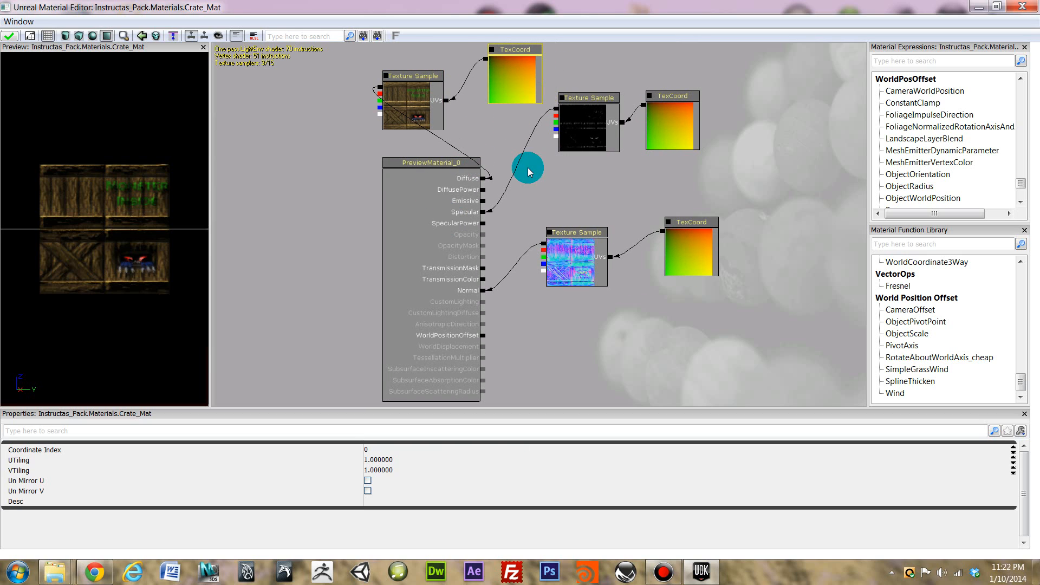
click(464, 180)
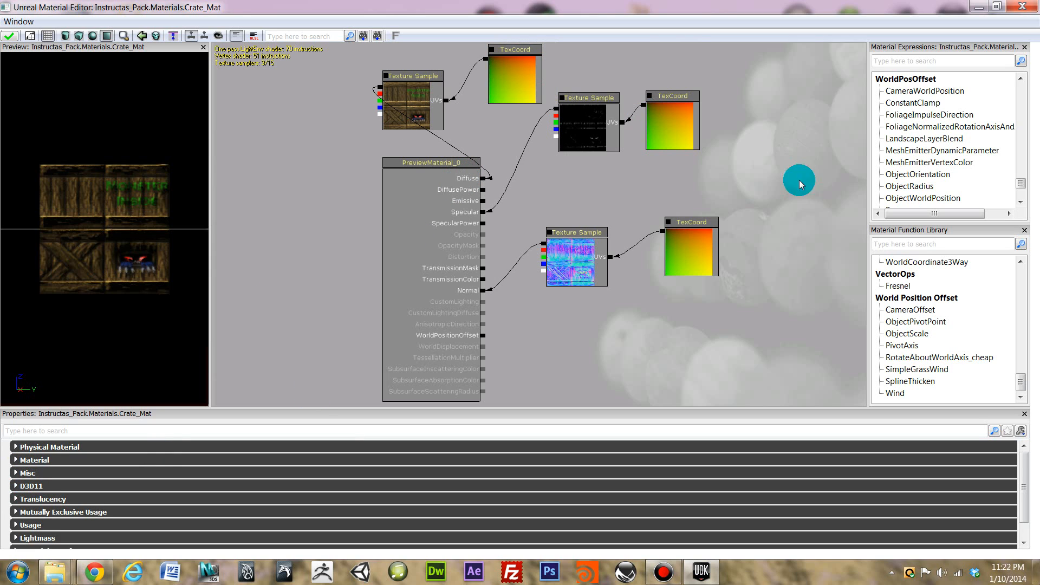
click(412, 87)
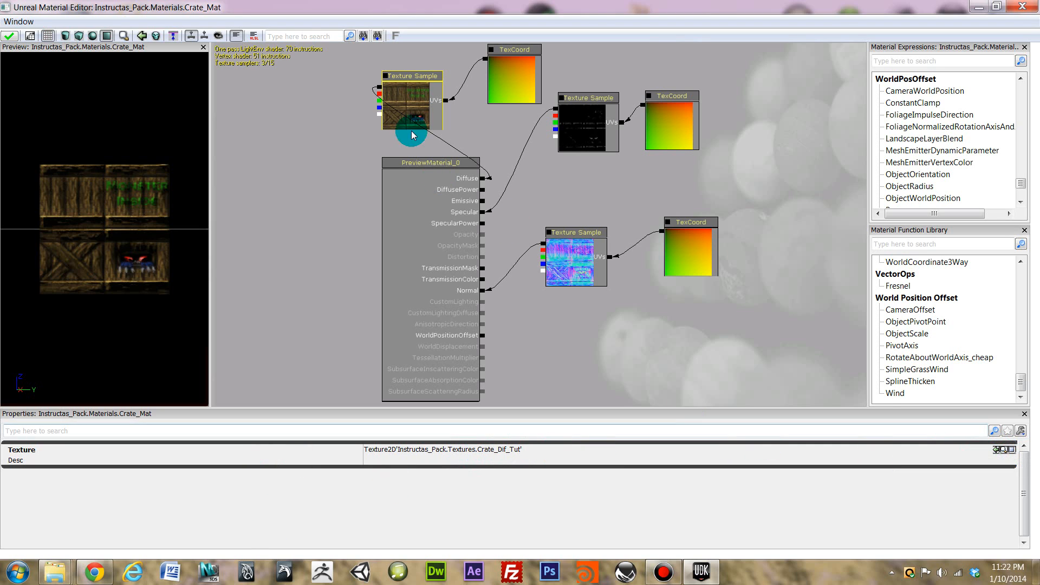
Add a DestColor node to the Crate_Mat graph.
right_drag(311, 164, 313, 148)
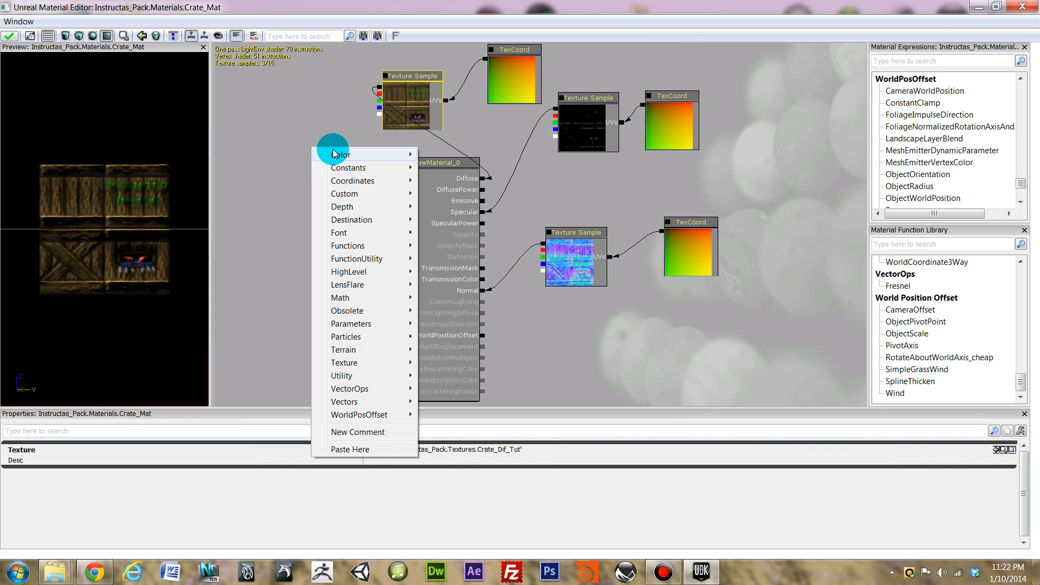
mouse_move(351, 155)
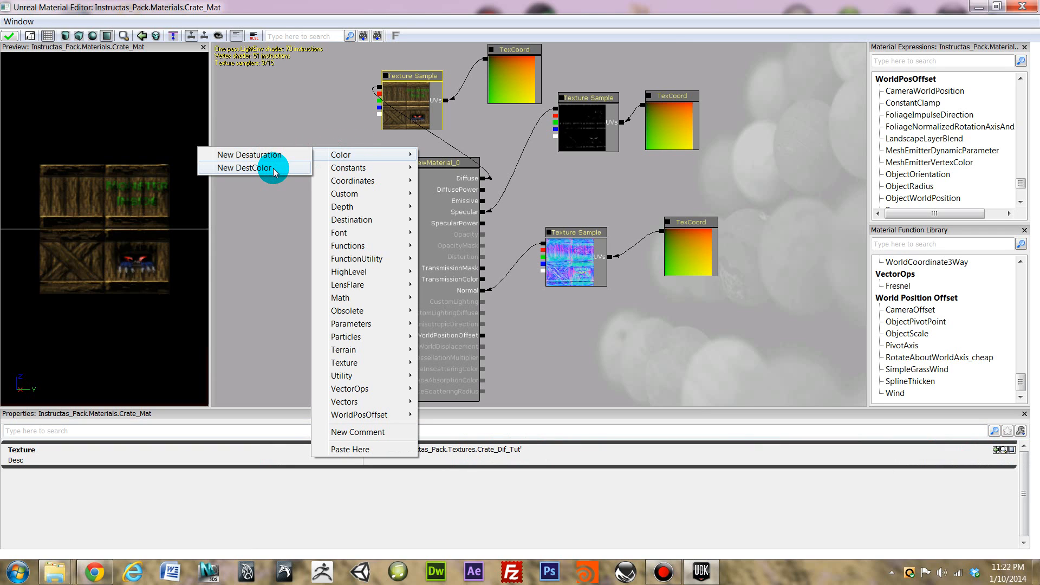
click(247, 169)
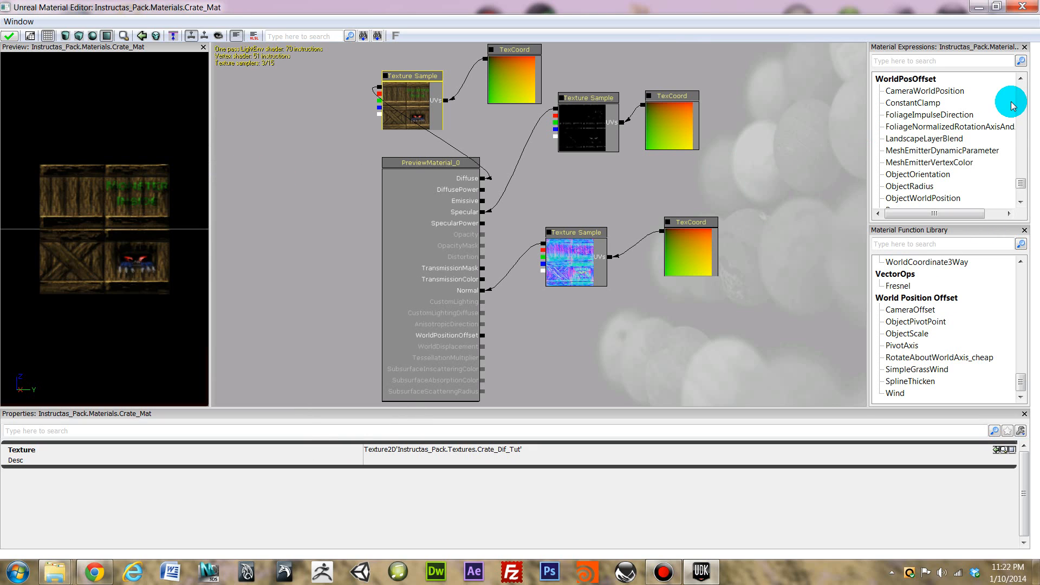
click(1021, 182)
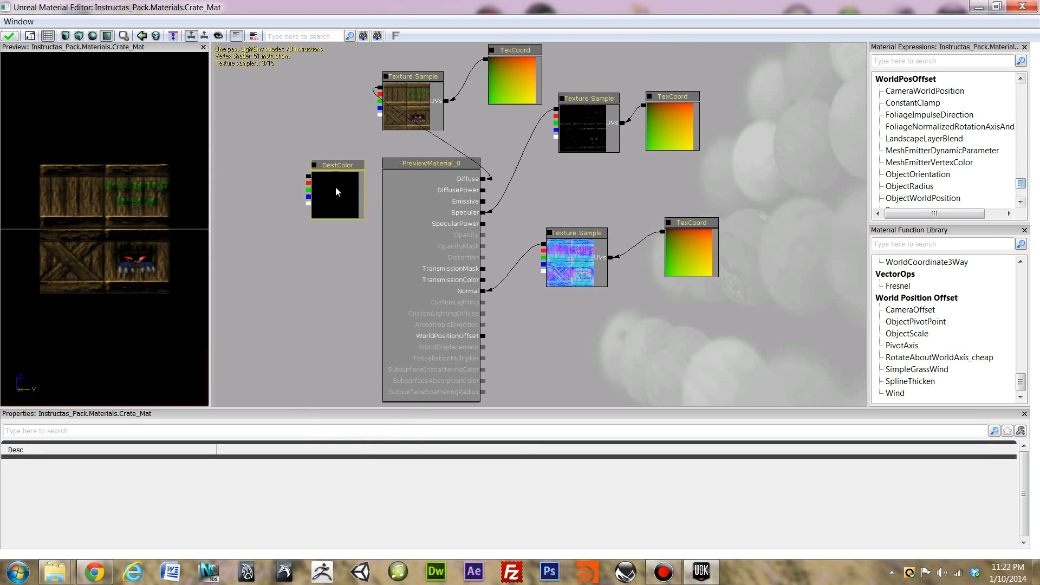
drag(336, 187, 333, 172)
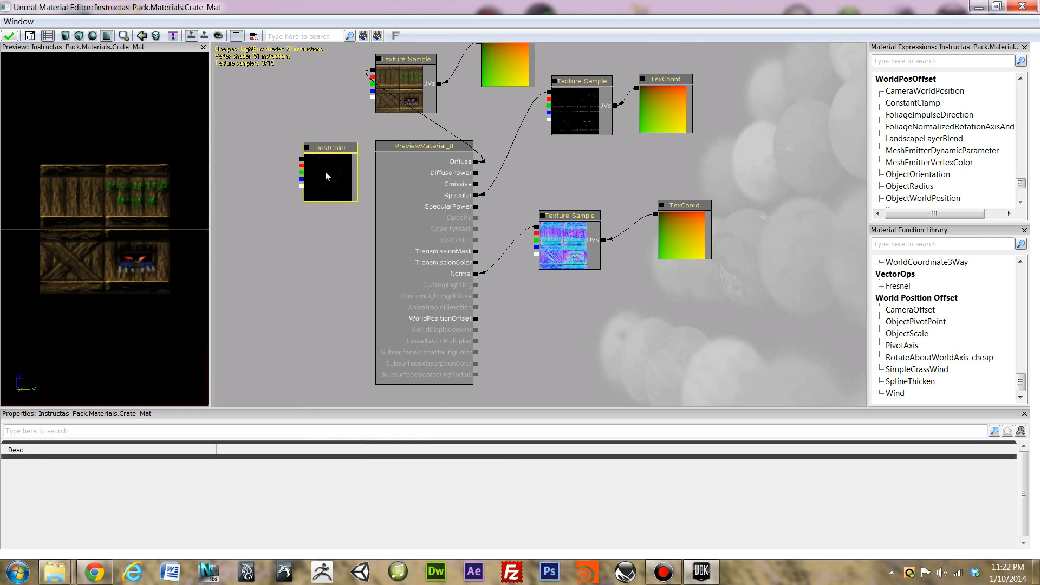
click(987, 454)
drag(326, 177, 366, 196)
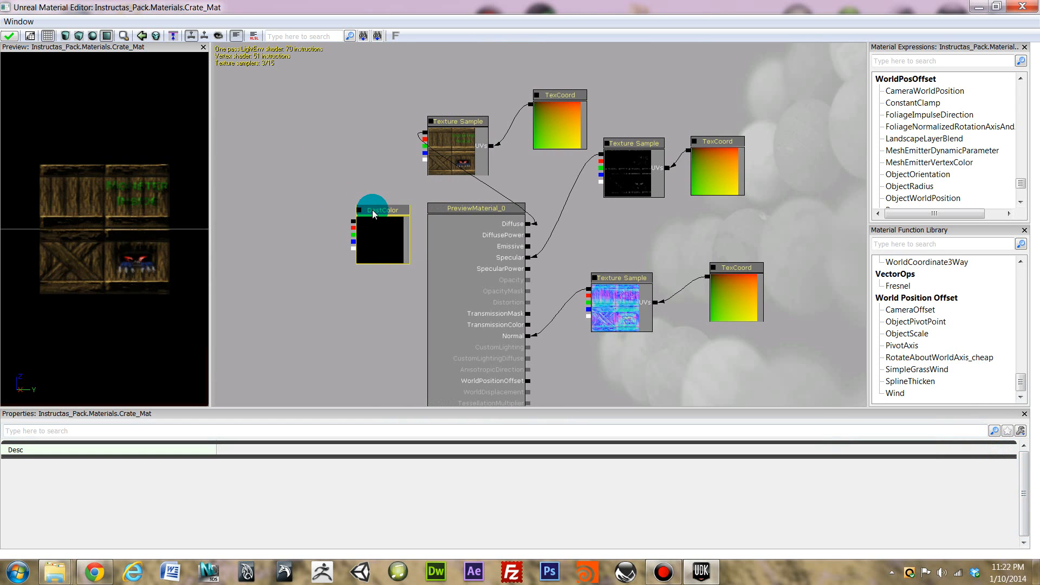
Inspect the DestColor node's options and keep it selected.
right_click(372, 212)
click(349, 167)
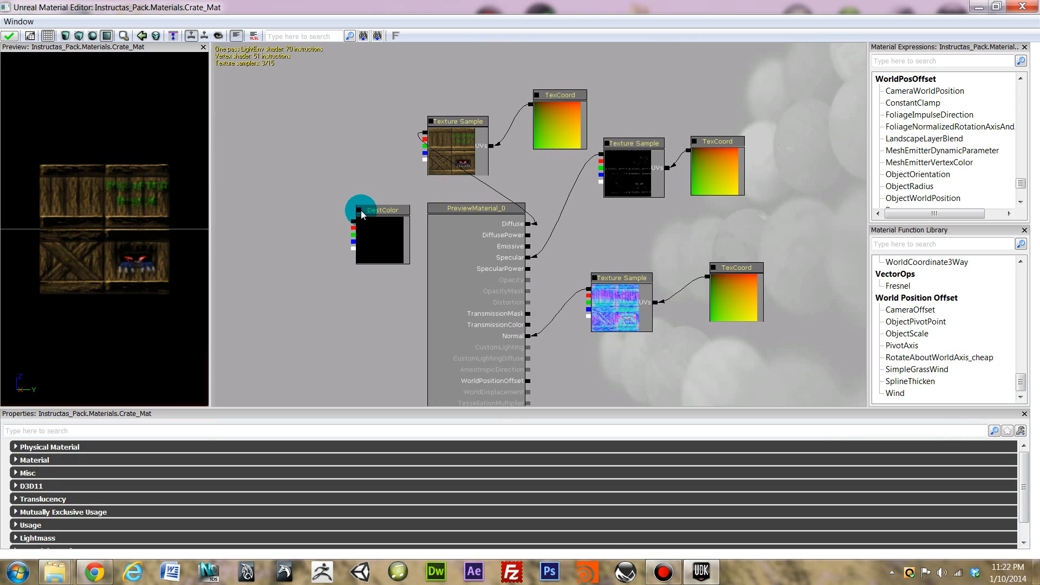
click(377, 226)
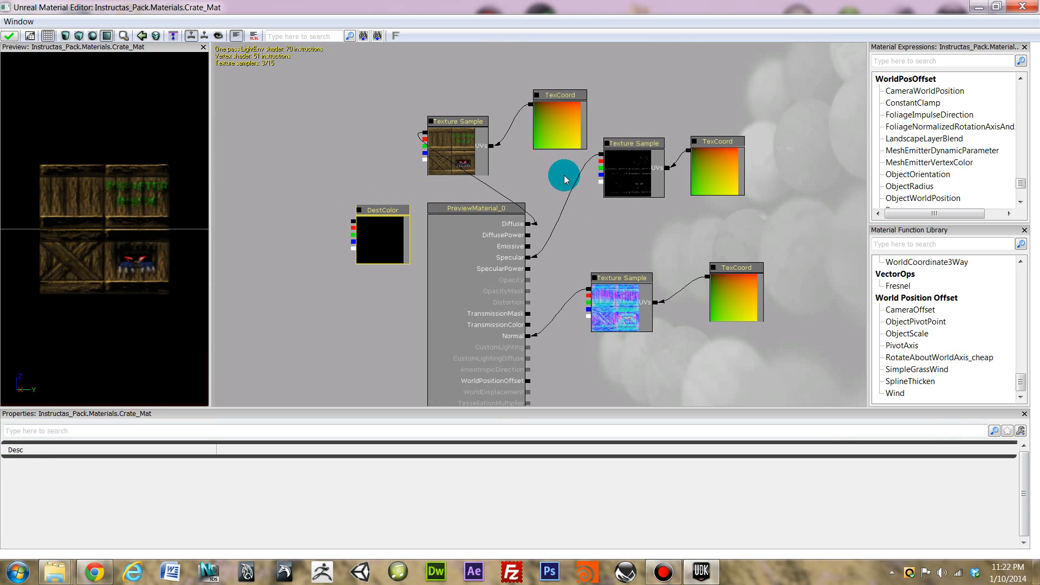
drag(451, 128, 415, 97)
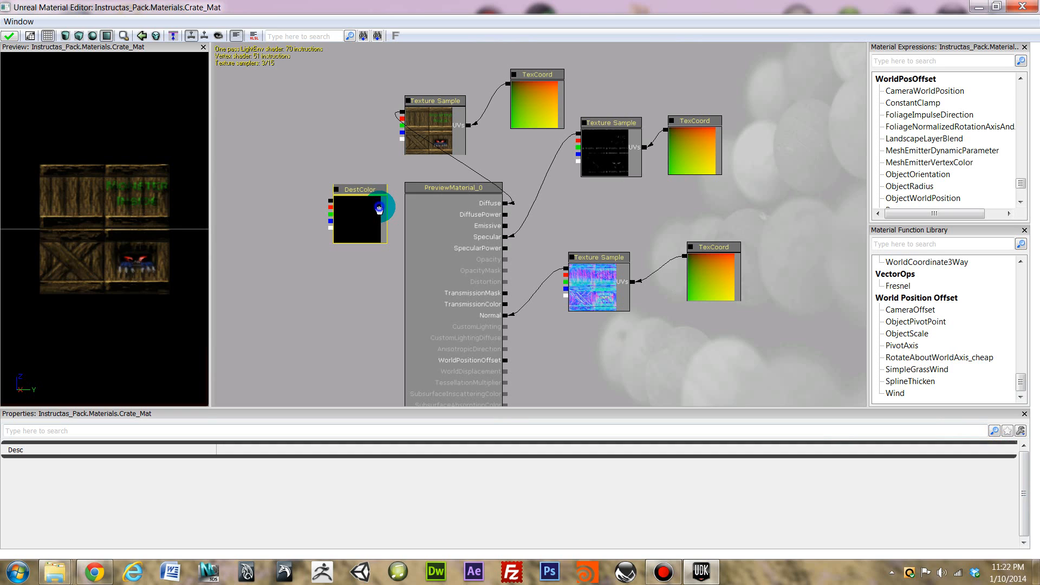
right_click(379, 193)
click(356, 181)
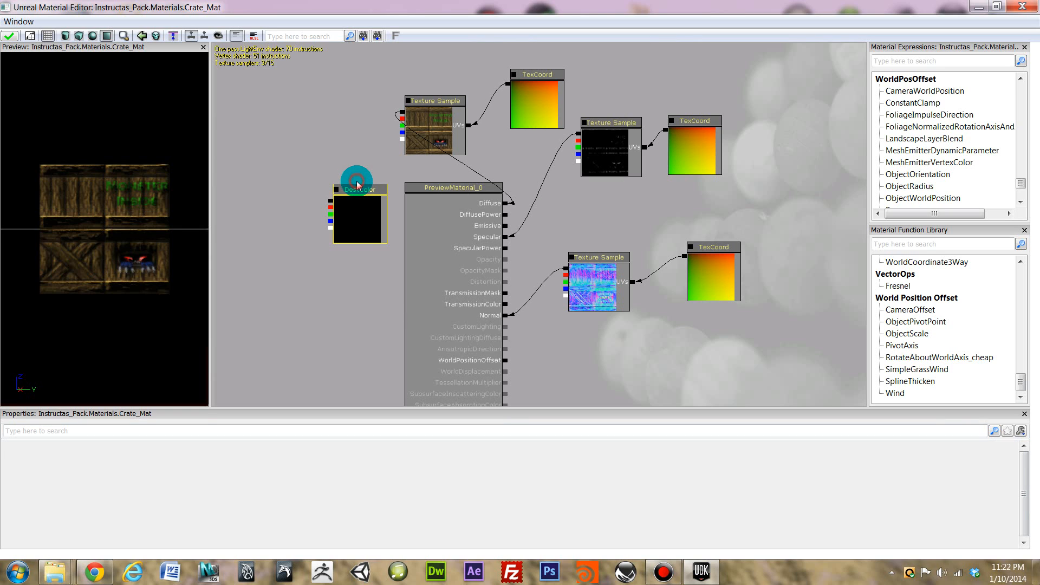
click(369, 195)
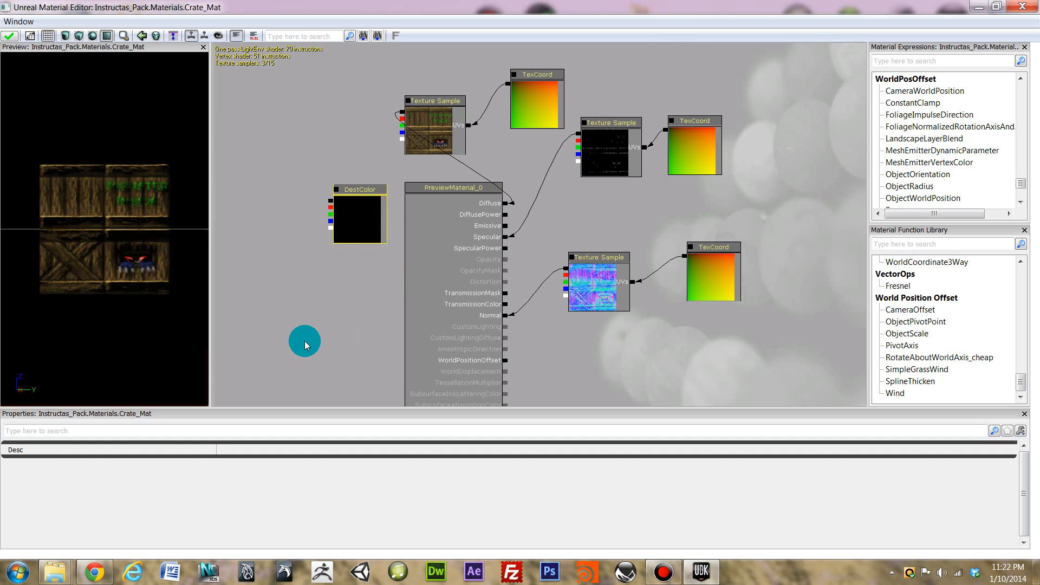
Add a SceneTex_Lighting Scene Texture Sample node from the expression list.
right_click(364, 116)
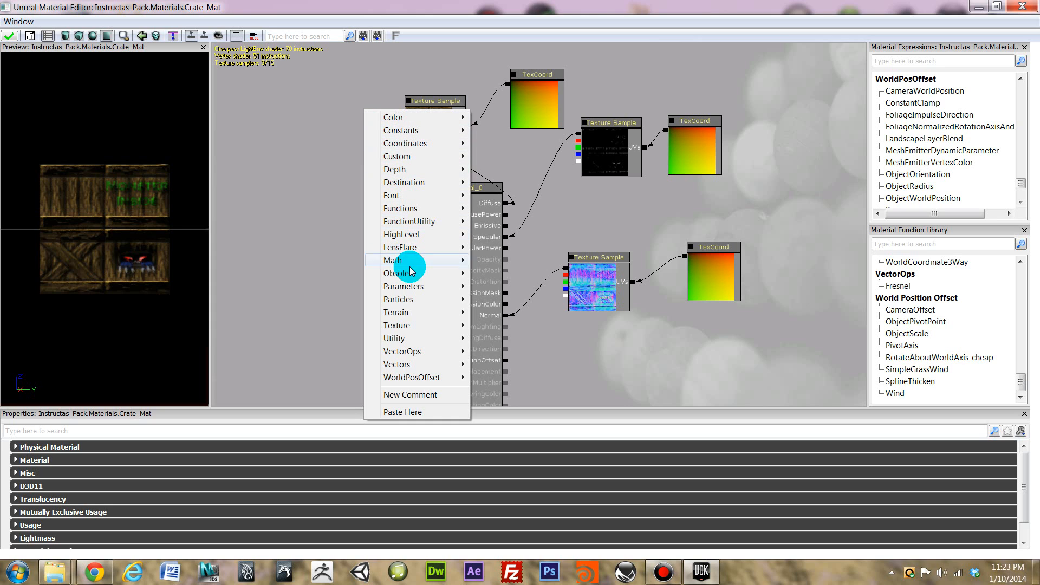
mouse_move(415, 327)
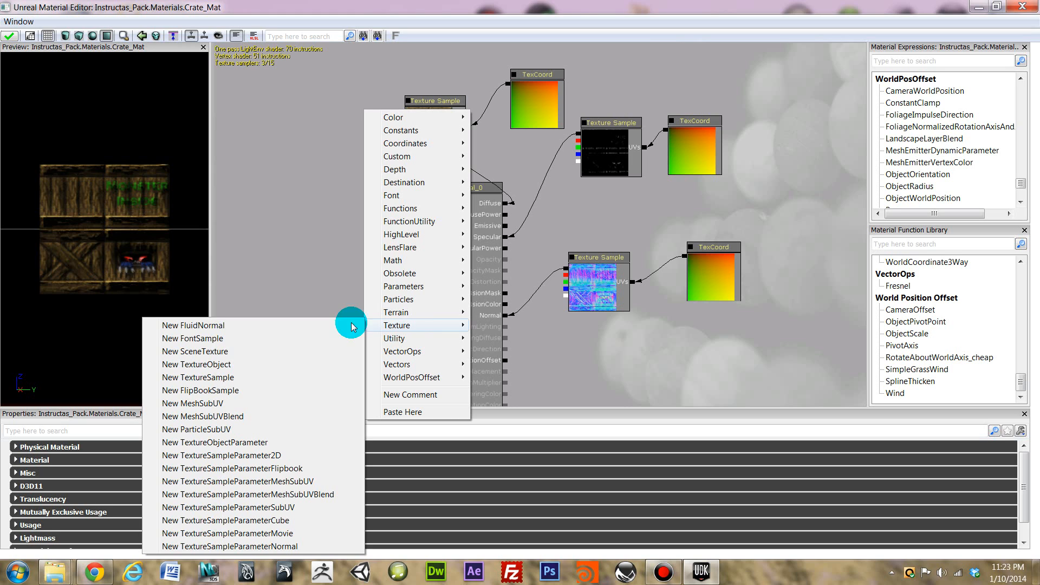
click(266, 349)
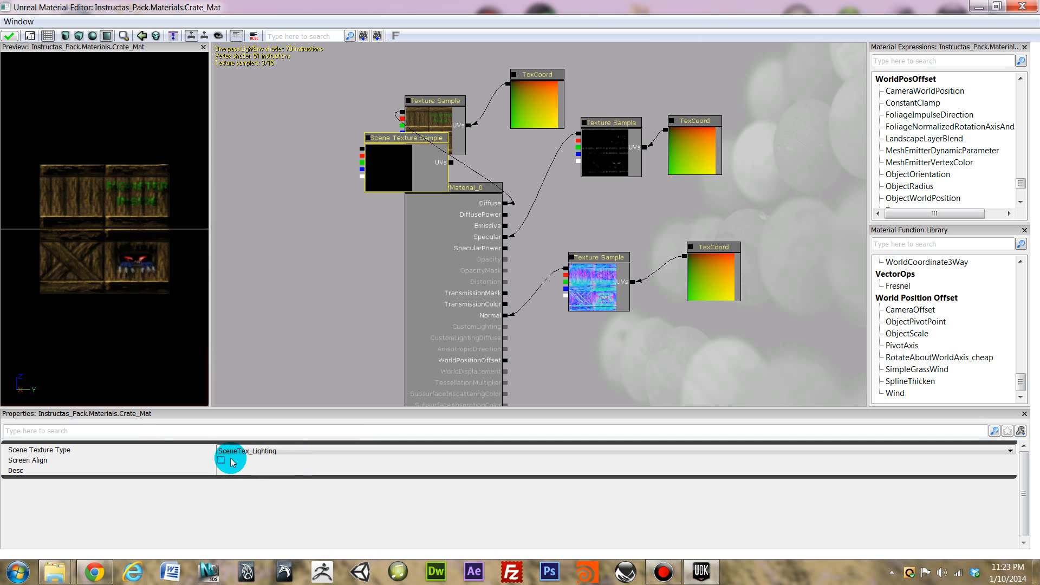
drag(412, 144, 359, 151)
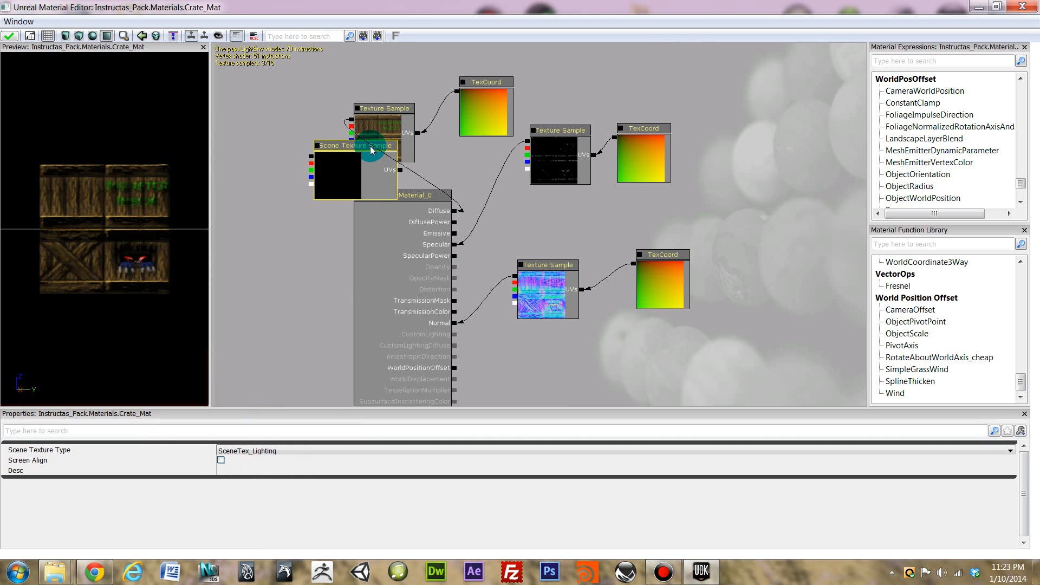
Delete the Scene Texture Sample and add a new Texture Sample node.
key(Delete)
right_click(268, 99)
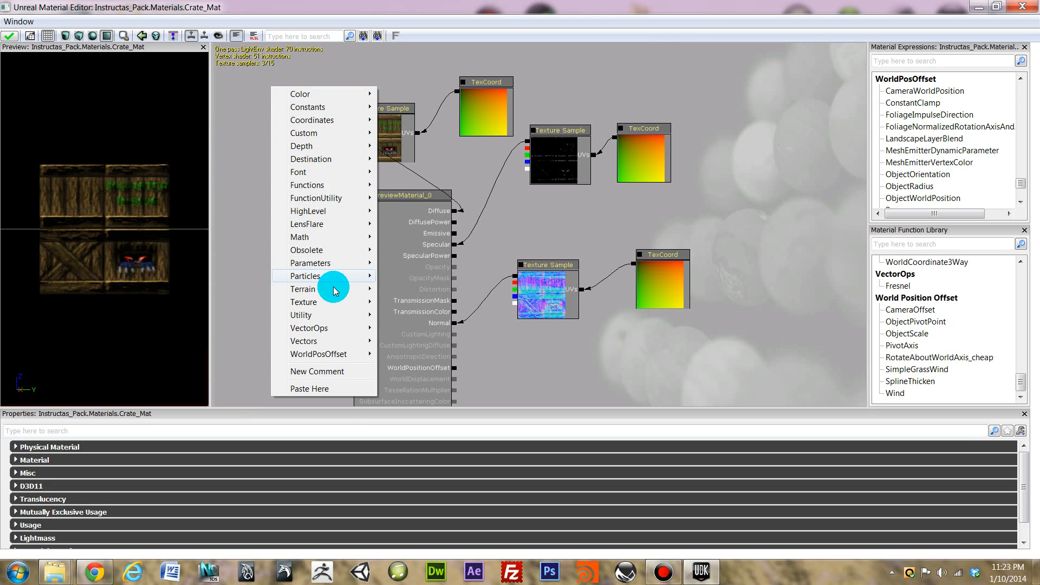
mouse_move(328, 305)
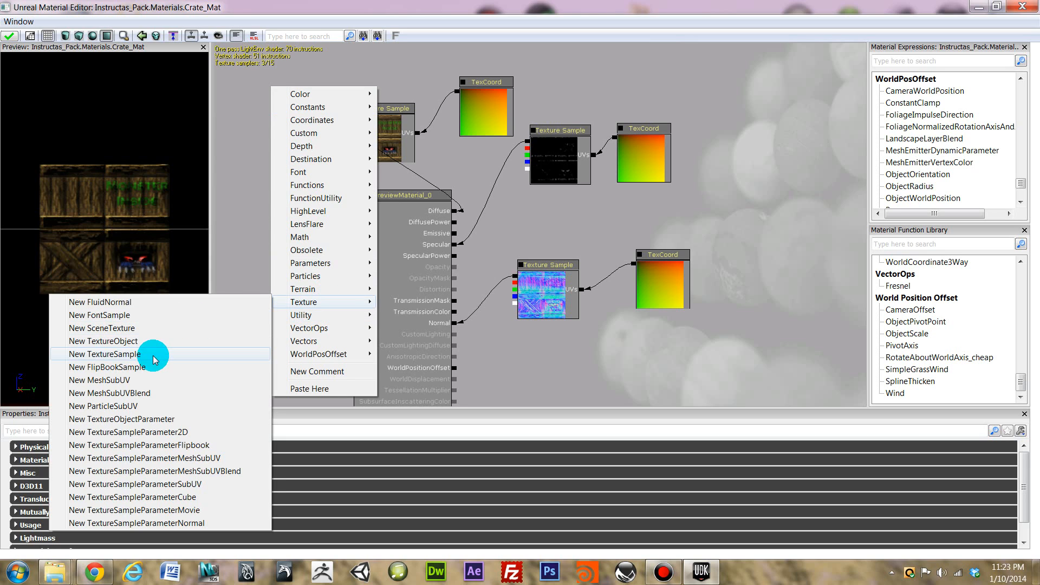
click(108, 359)
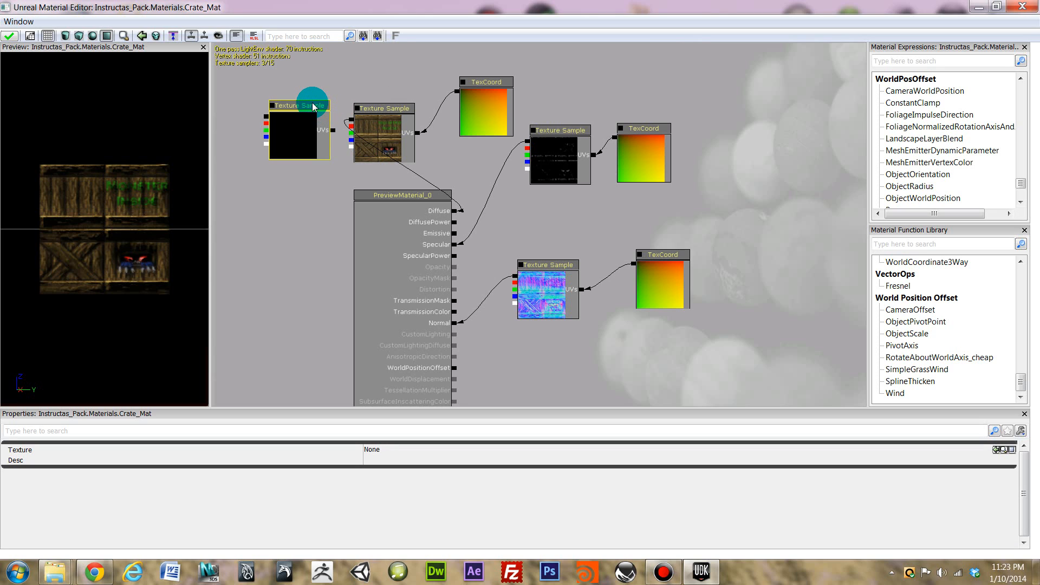
drag(308, 99, 345, 141)
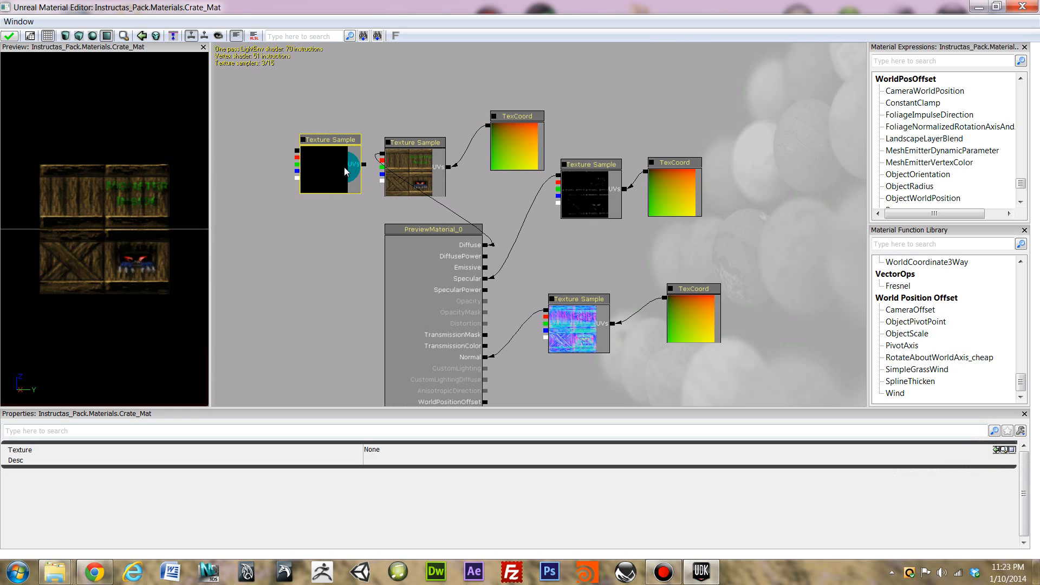
Try assigning a texture to the new node's Texture property, which stays None.
click(1003, 453)
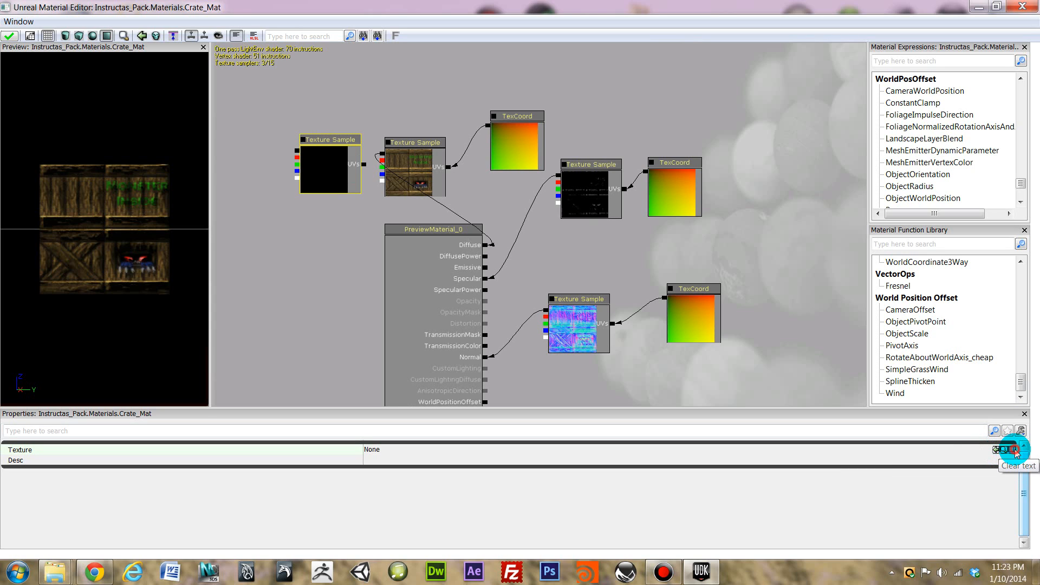
click(973, 455)
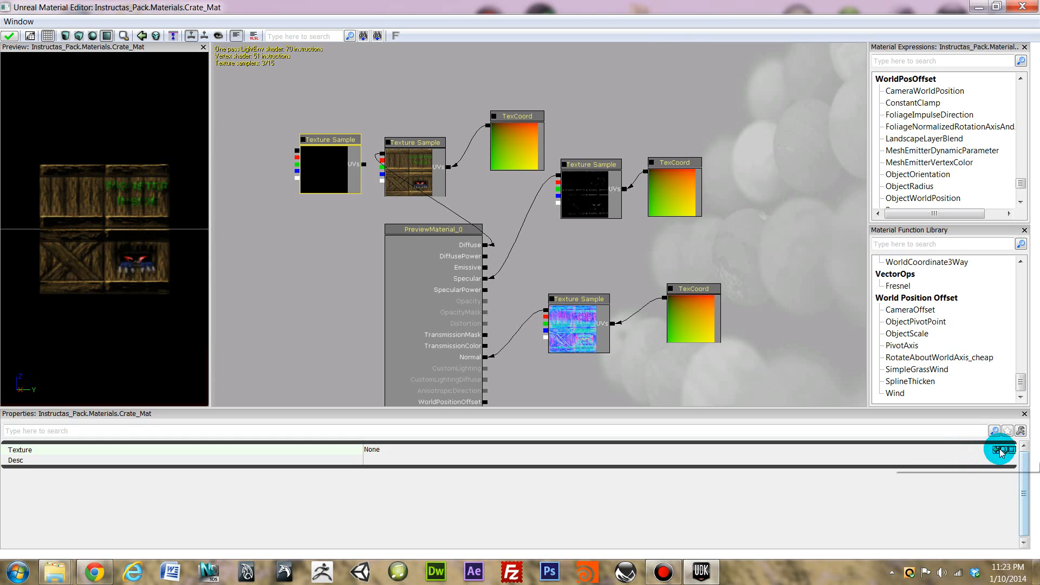
click(409, 158)
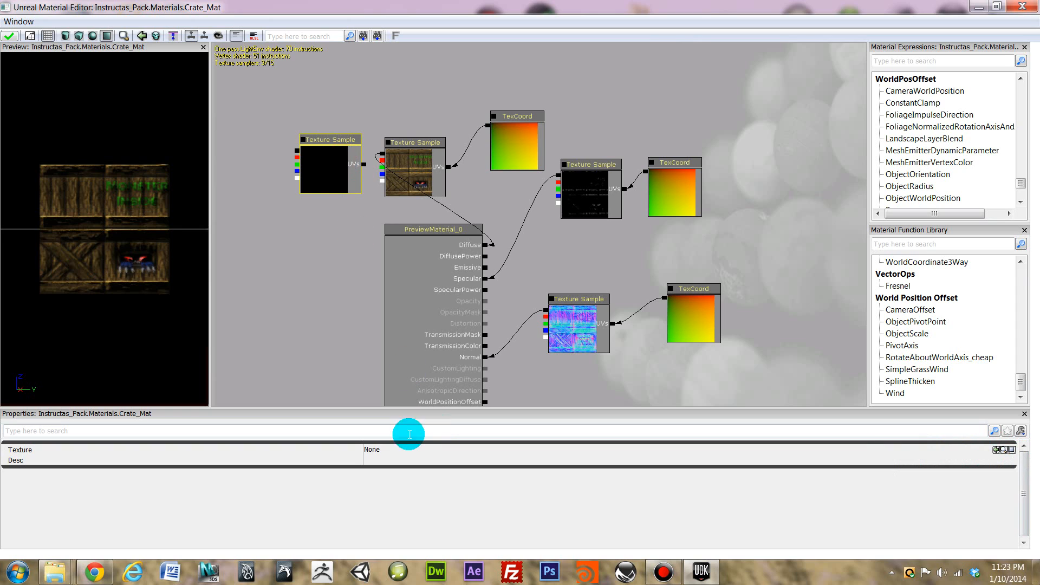
click(395, 450)
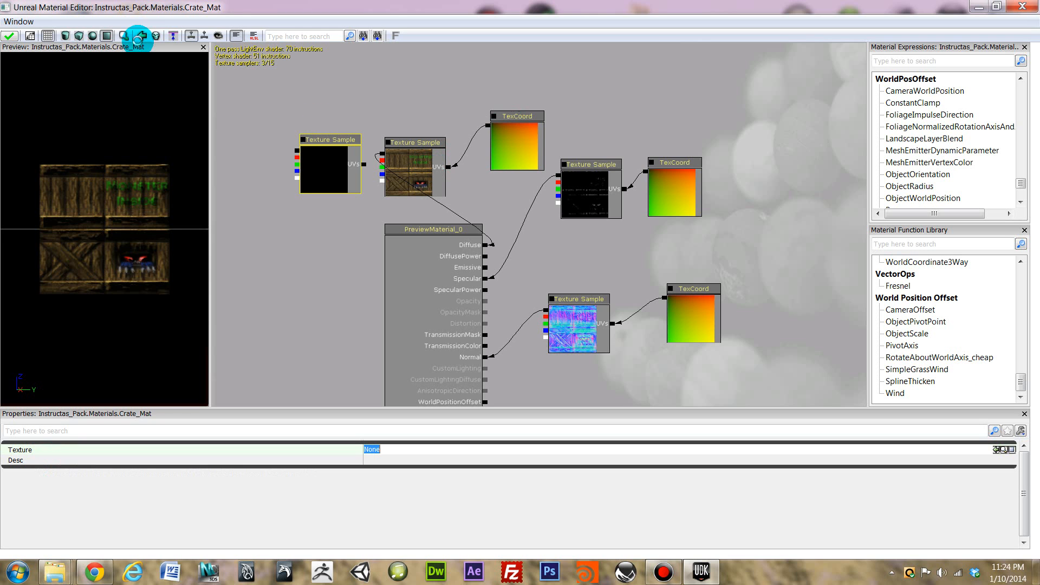
Select Crate_Dif_Tut in the Content Browser and assign it to the new Texture Sample.
drag(484, 7, 281, 218)
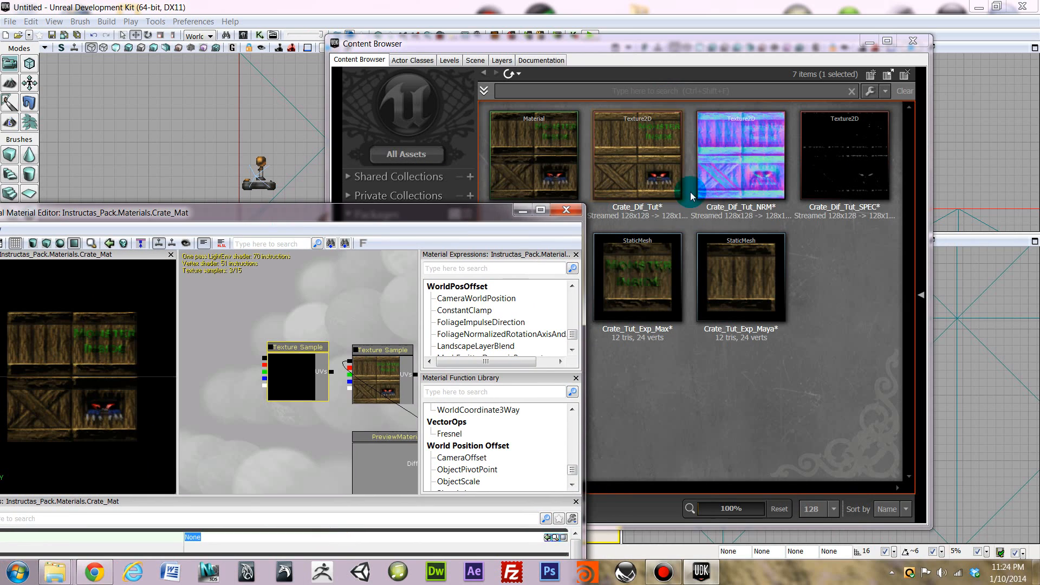
click(647, 168)
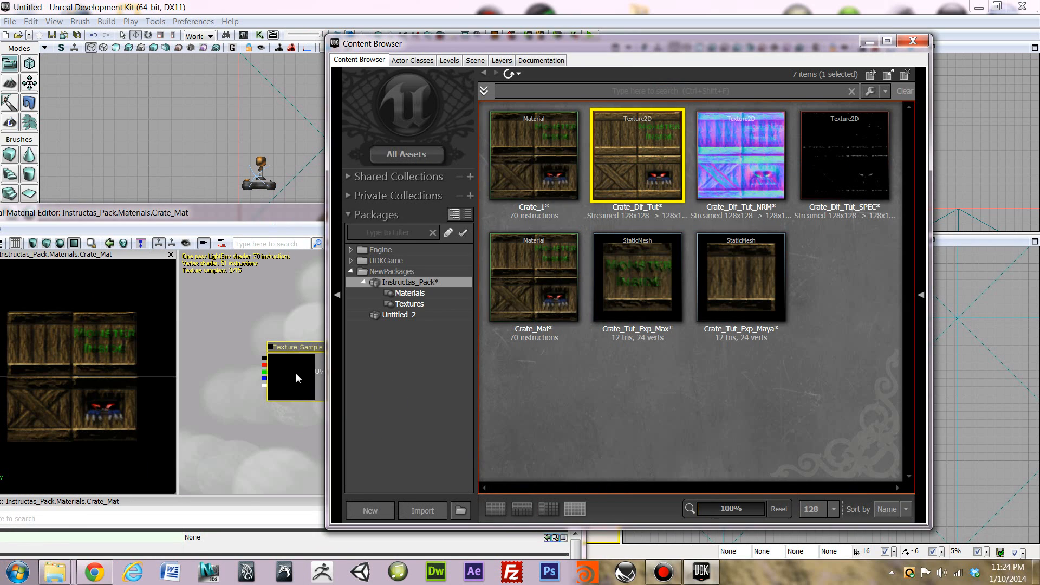
click(296, 372)
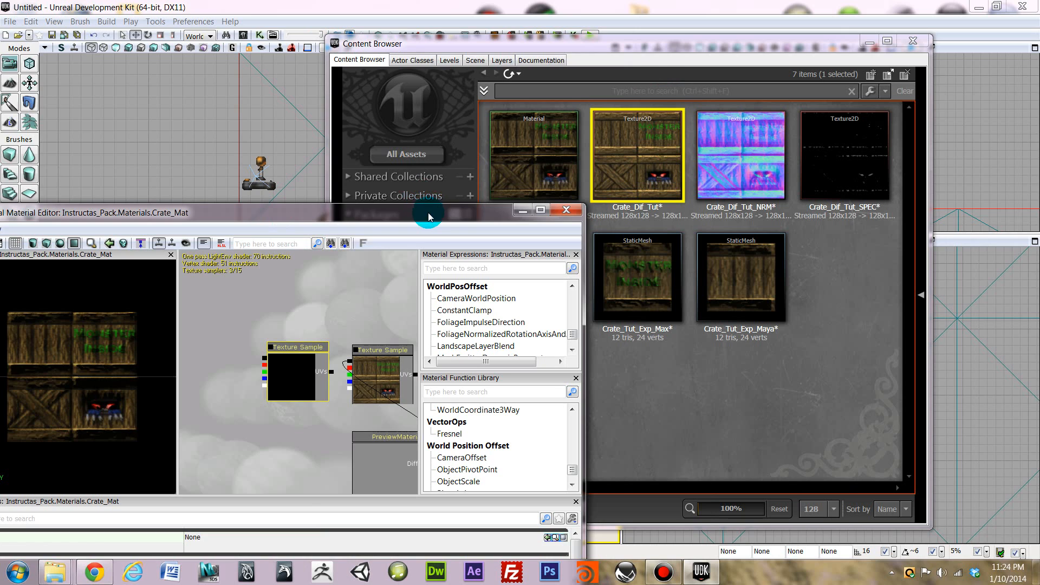
drag(427, 216, 456, 98)
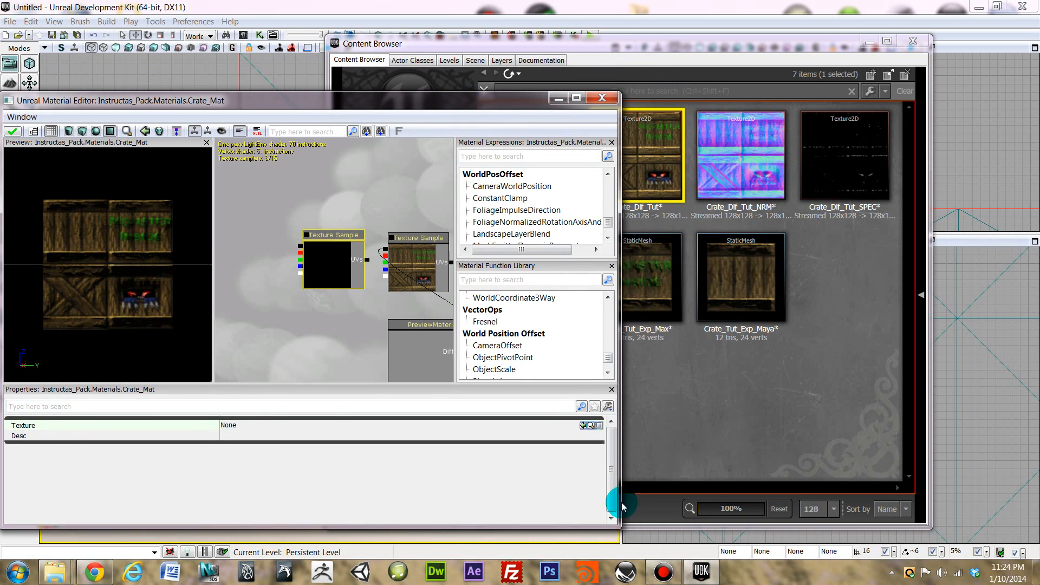
click(602, 426)
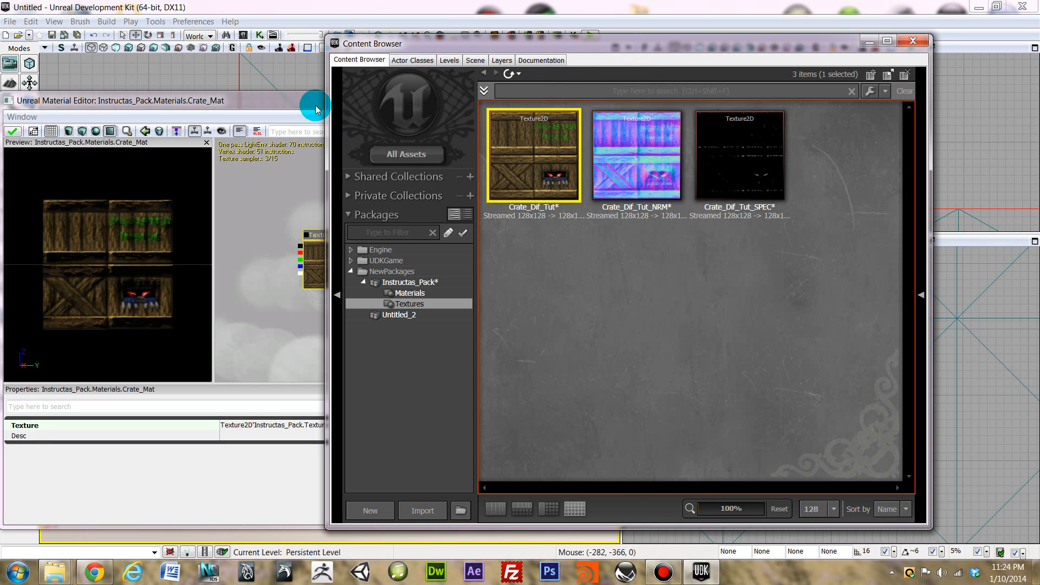
click(316, 110)
click(327, 249)
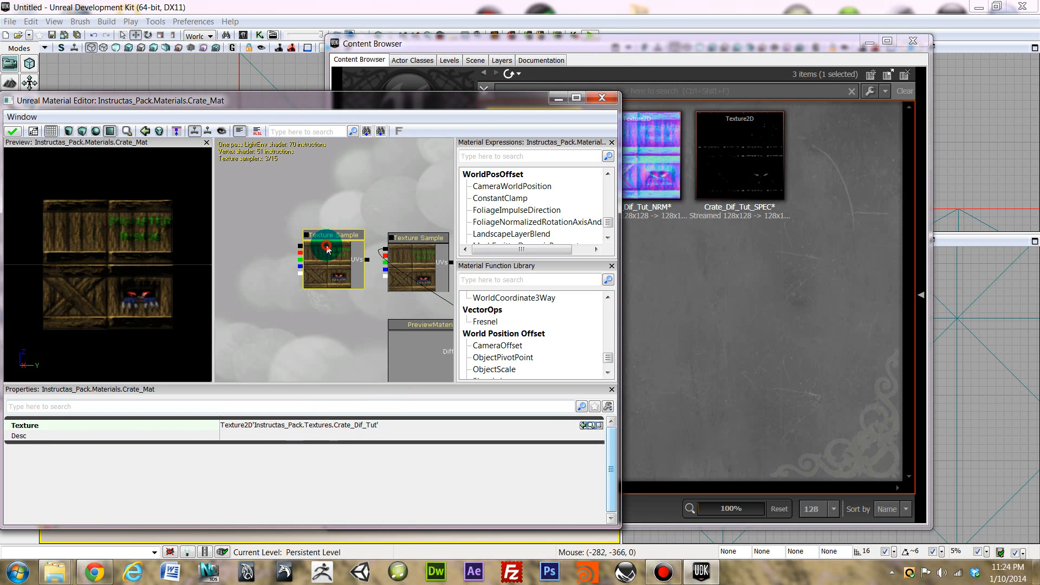
drag(432, 100, 383, 95)
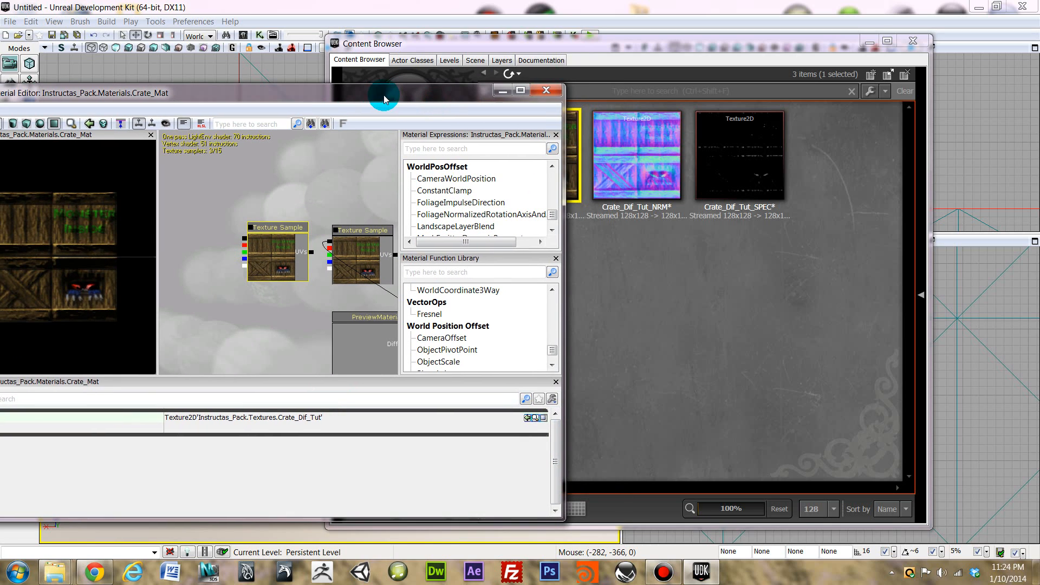
Add another Texture Sample node to the Crate_Mat graph.
right_click(330, 181)
mouse_move(376, 179)
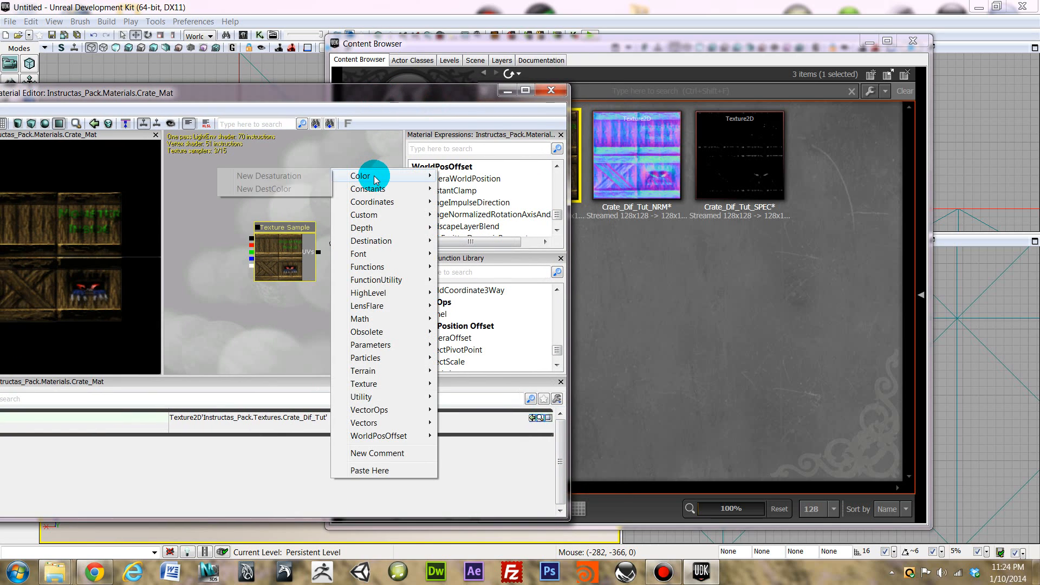
mouse_move(390, 382)
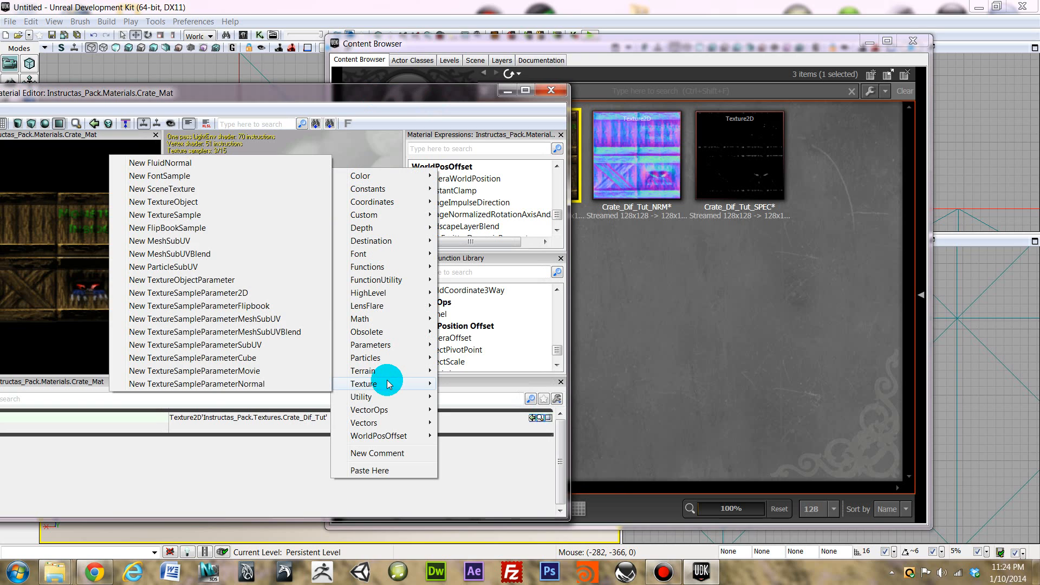
click(178, 215)
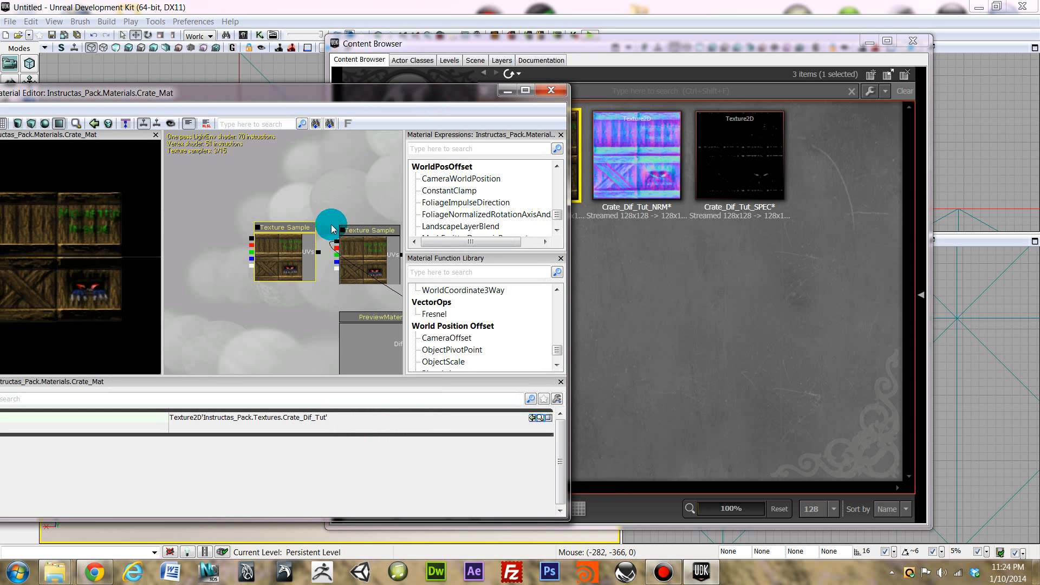
drag(371, 186, 272, 224)
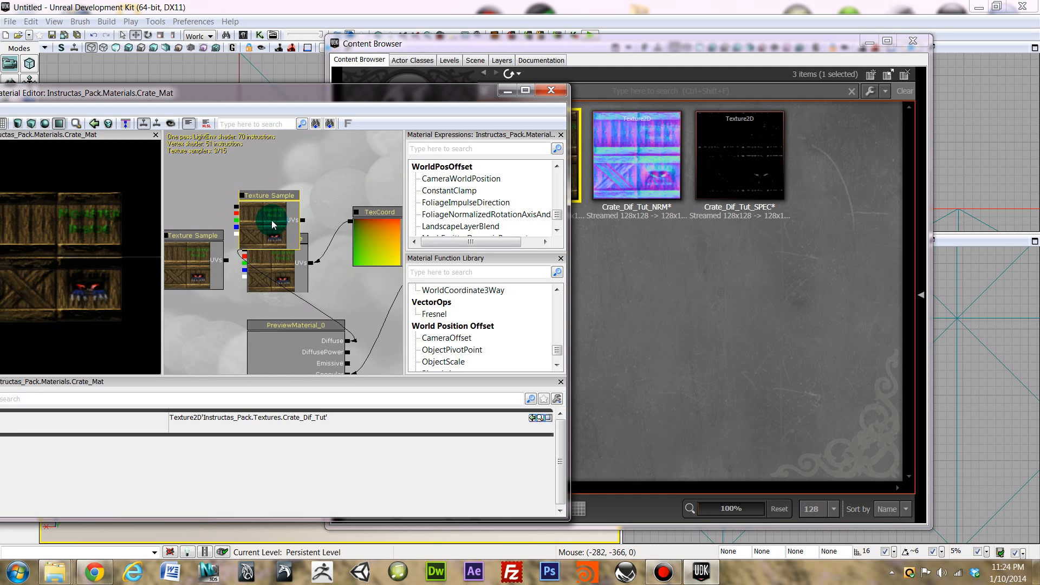
right_click(283, 190)
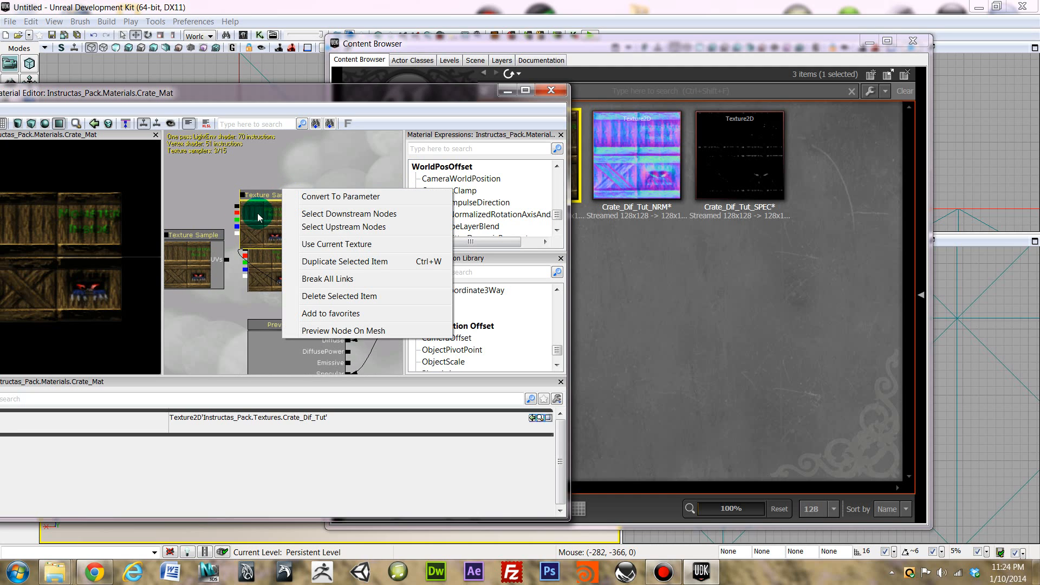
click(268, 180)
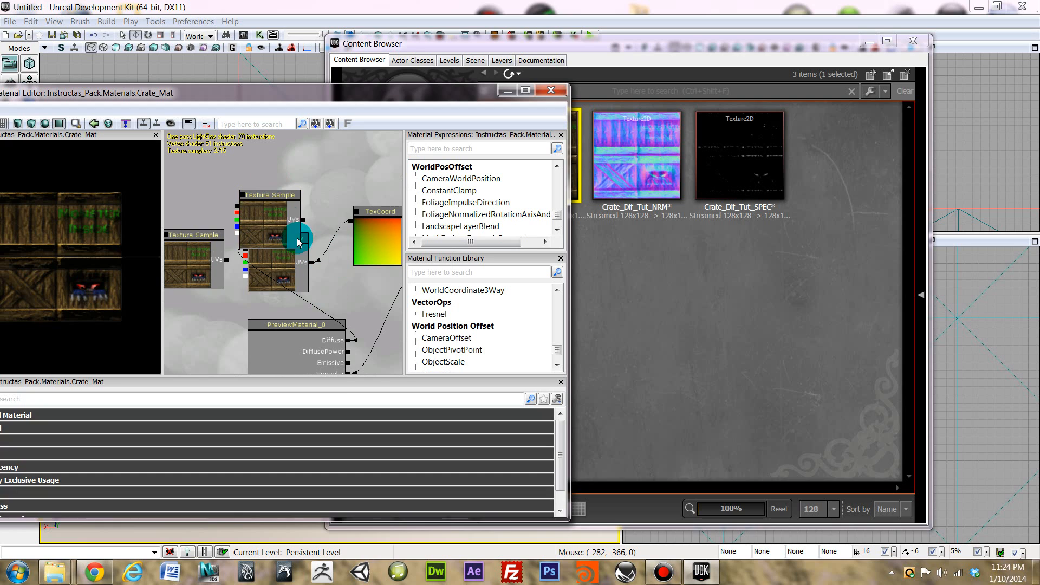
click(285, 211)
drag(289, 201, 329, 198)
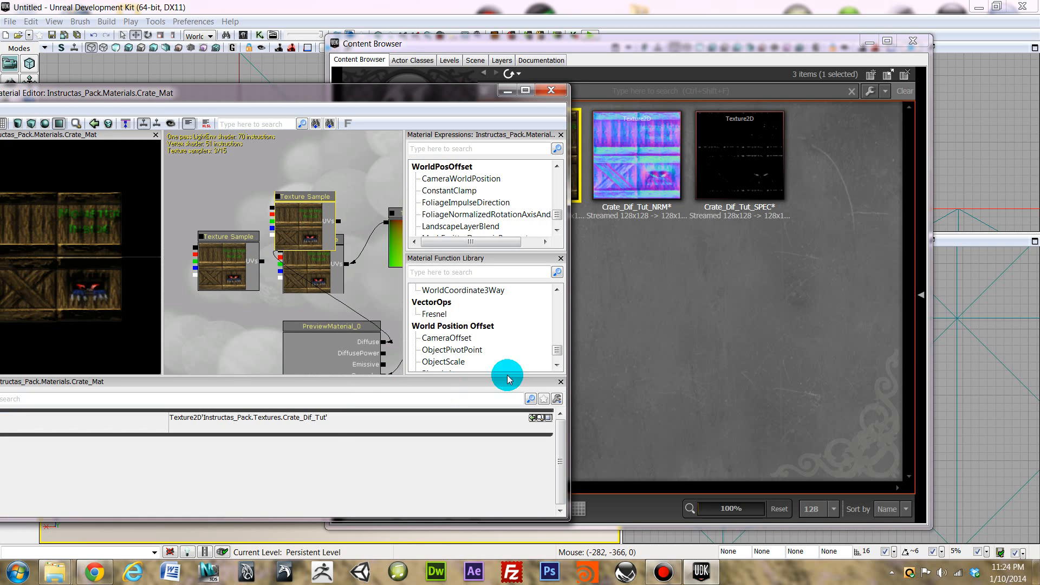
Assign the Crate_Dif_Tut_NRM normal map to the new Texture Sample node.
click(670, 193)
click(279, 417)
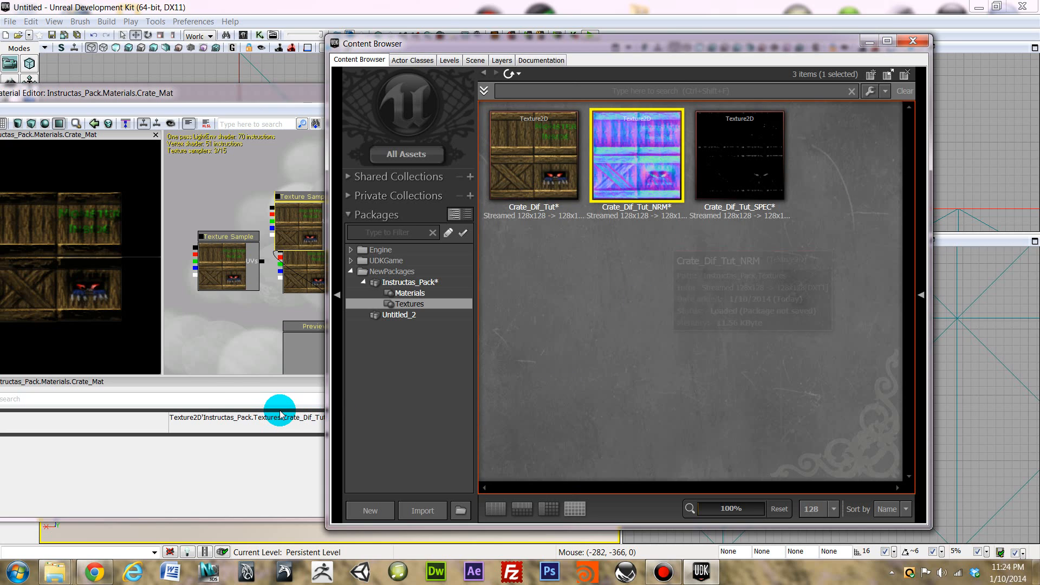
click(532, 418)
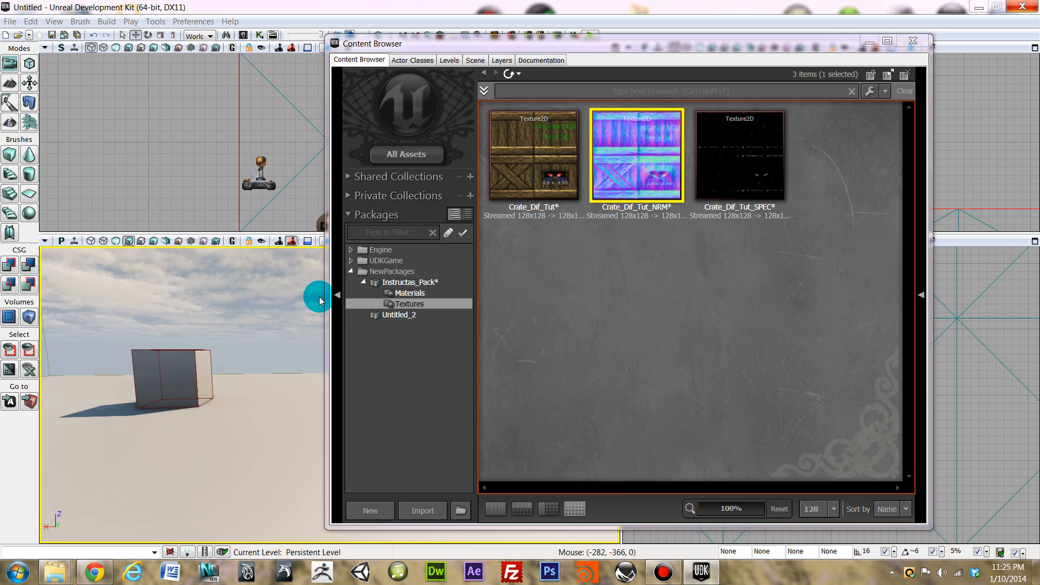
click(245, 158)
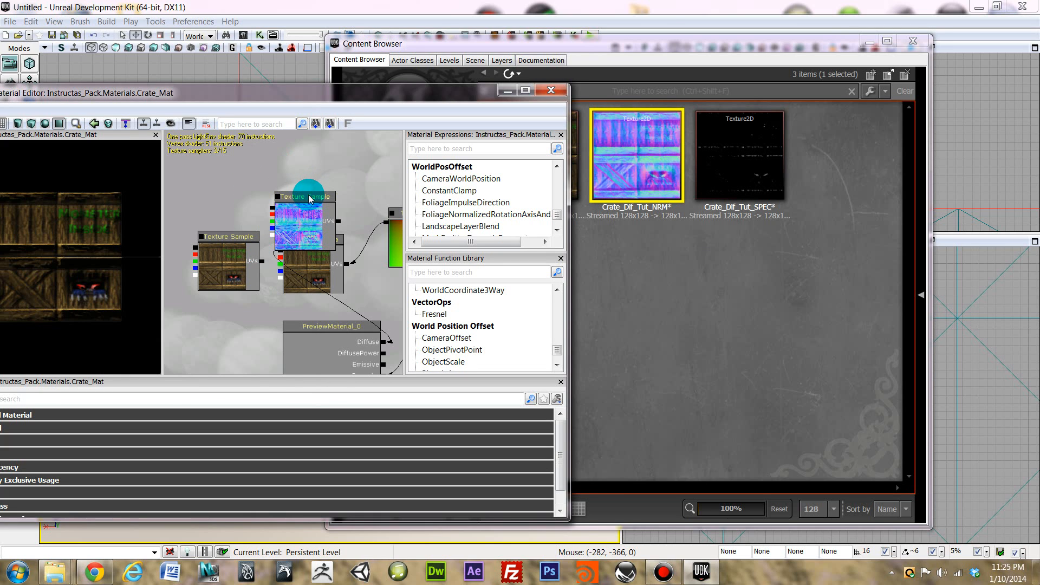
drag(305, 203, 313, 240)
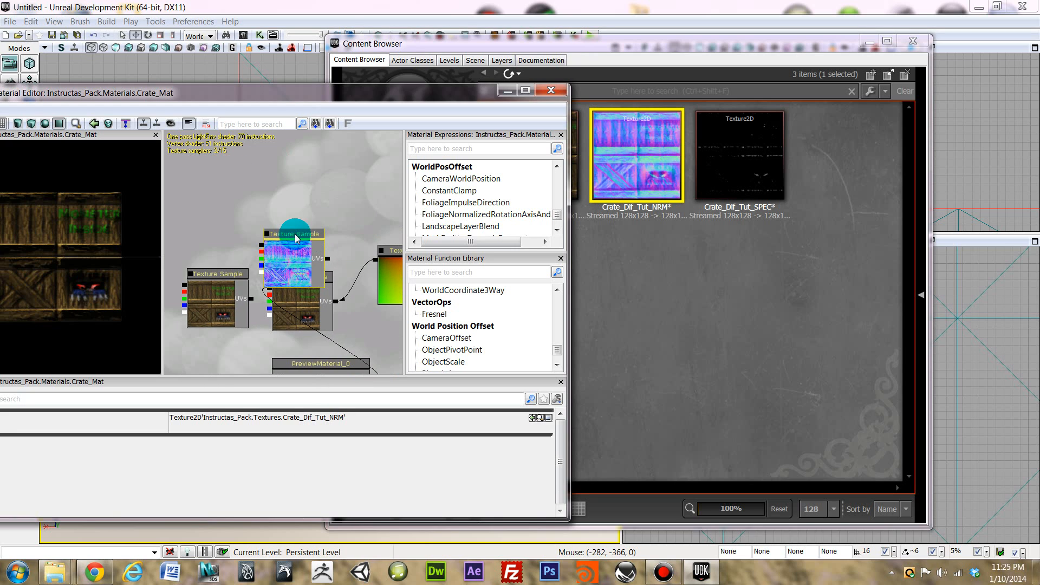
right_click(300, 160)
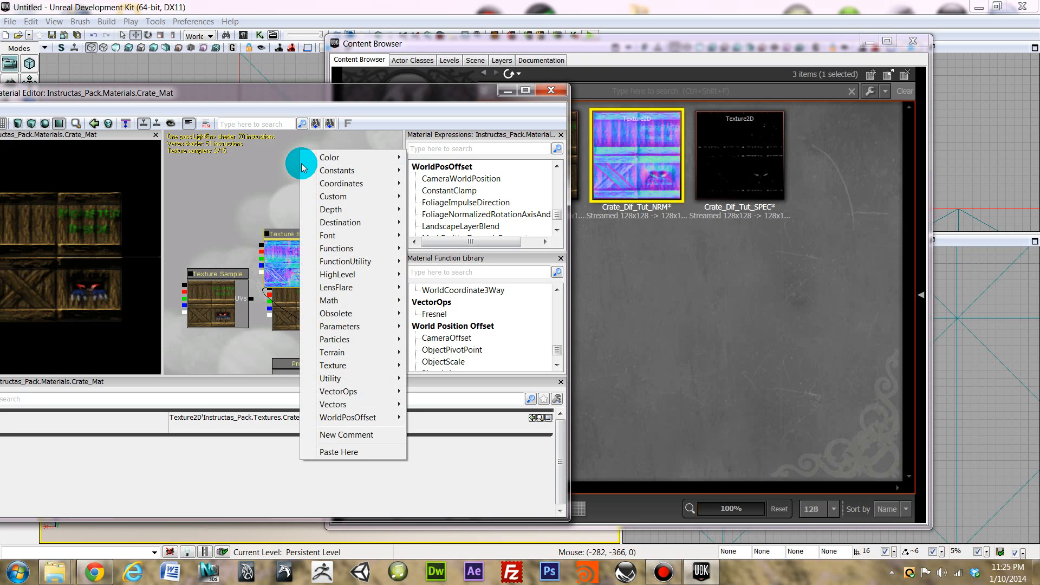
Add a Texture Sample node holding the Crate_Dif_Tut_NRM texture.
click(271, 201)
click(220, 190)
right_click(246, 172)
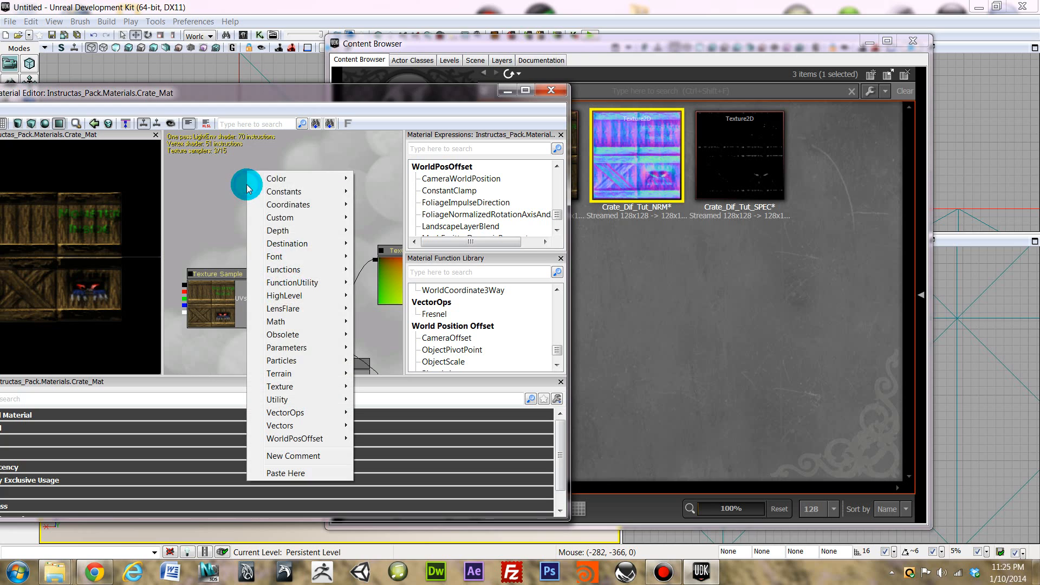
mouse_move(295, 390)
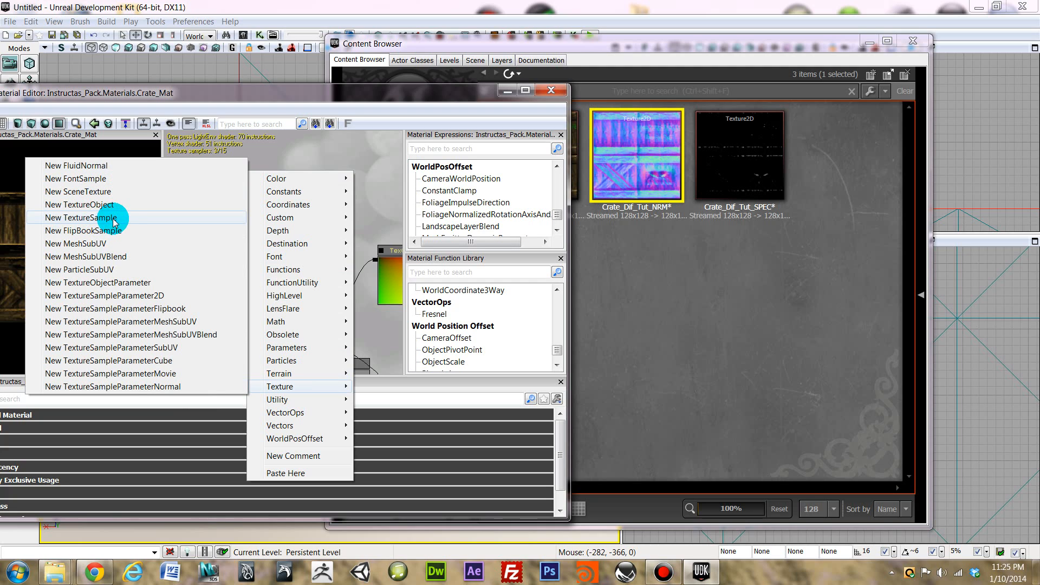
click(128, 219)
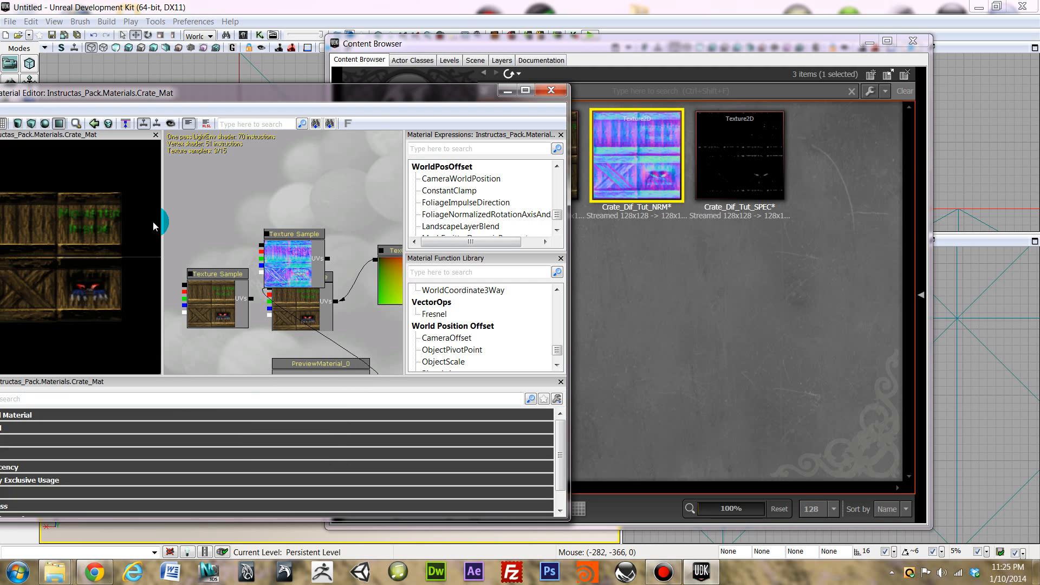
key(t)
click(303, 224)
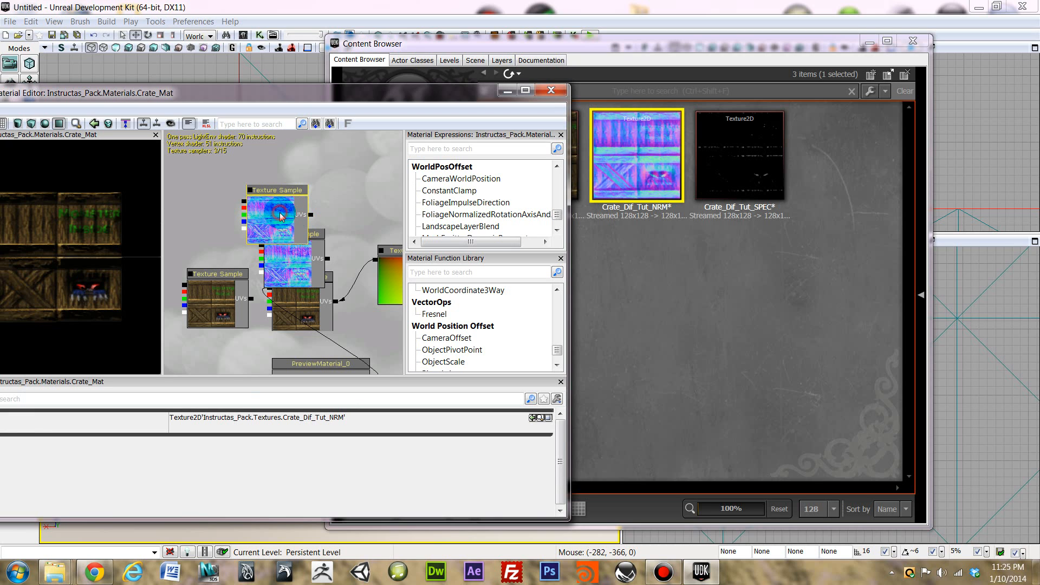
Select Crate_Dif_Tut_SPEC in the Content Browser and maximize the Material Editor.
drag(472, 99, 454, 210)
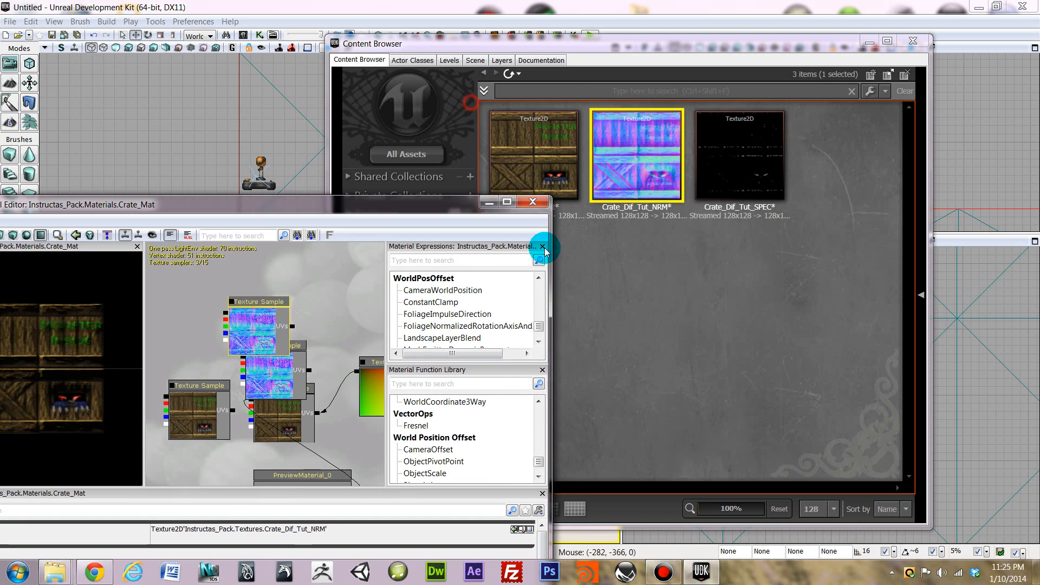
drag(546, 252, 639, 254)
click(771, 168)
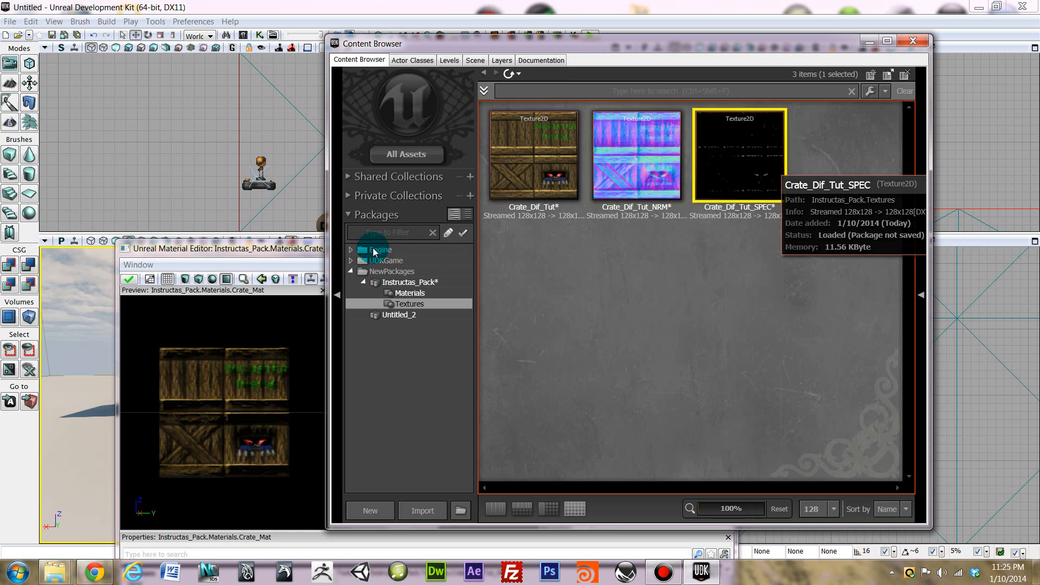
drag(297, 245, 287, 103)
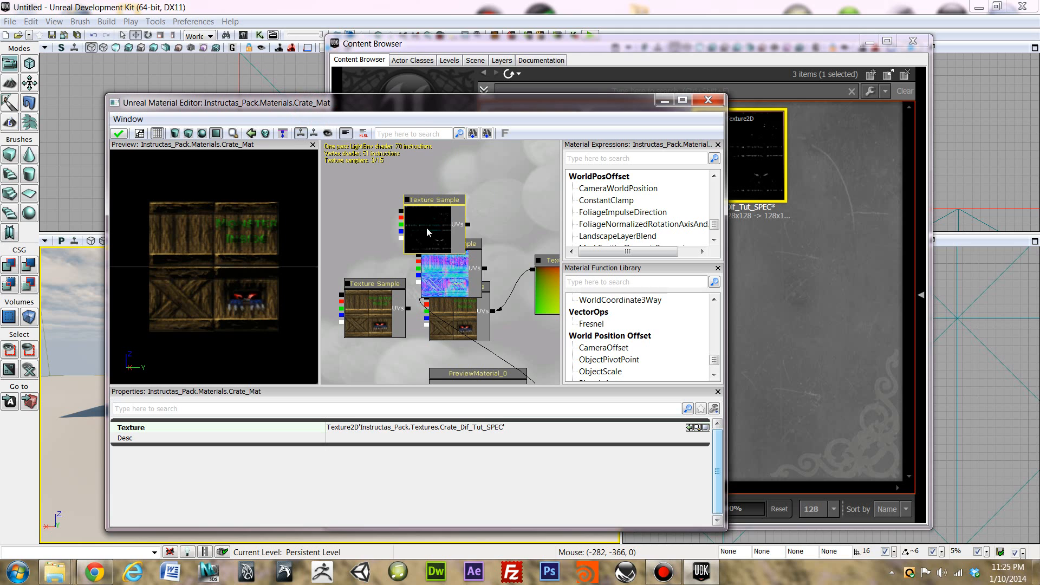
drag(439, 228, 415, 217)
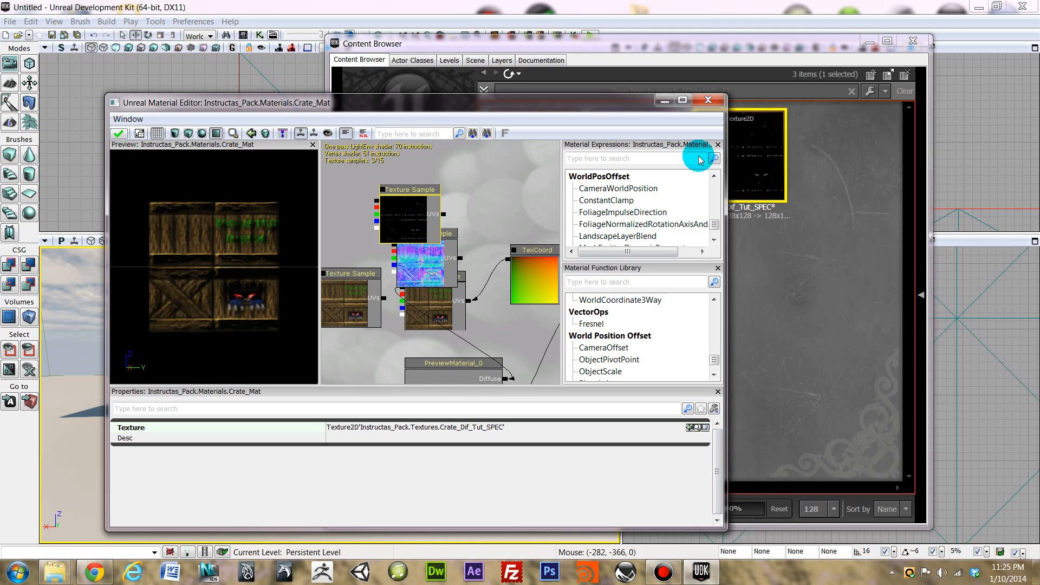
click(682, 100)
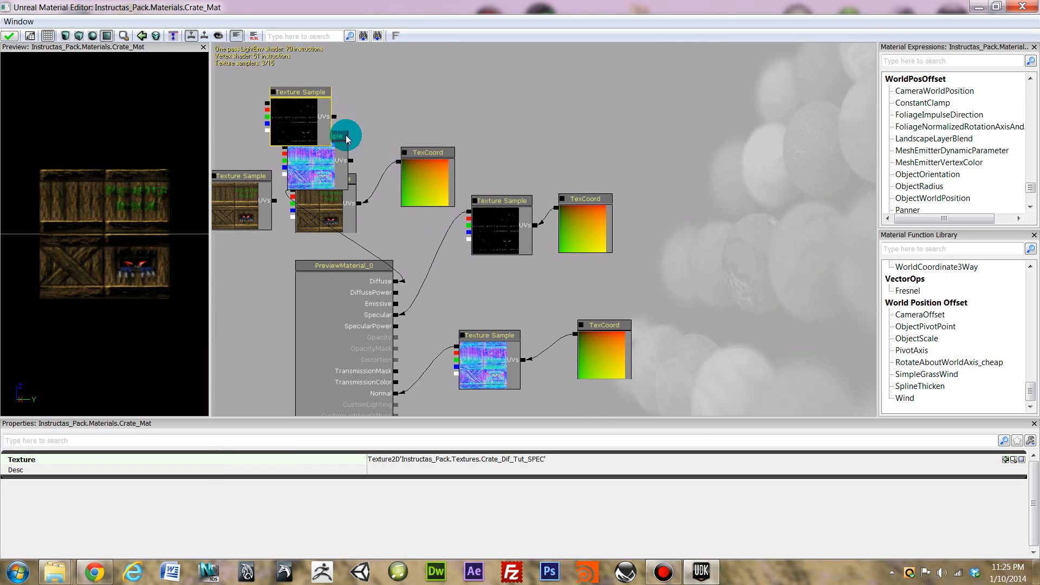
drag(304, 111, 597, 101)
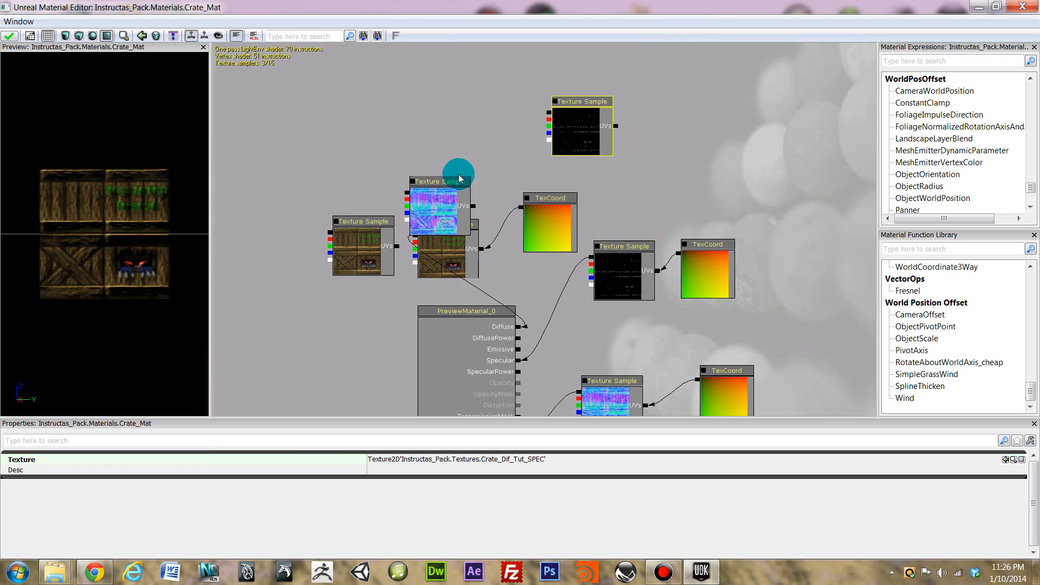
Move the new normal-map sample away from the crate samples and frame the material node's inputs.
drag(449, 185, 479, 145)
click(442, 184)
ctrl+drag(442, 190, 640, 283)
drag(368, 212, 473, 163)
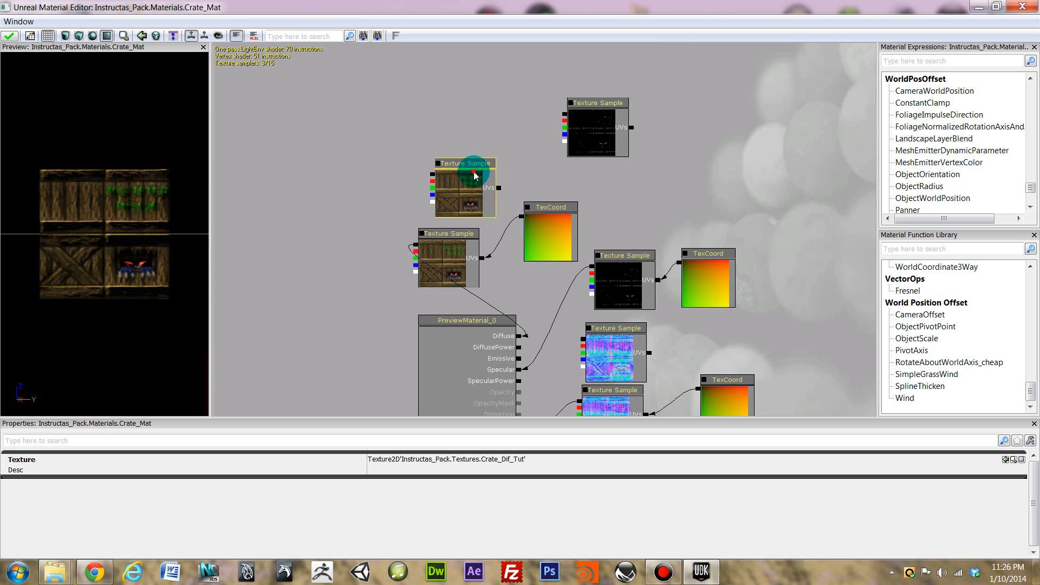
drag(473, 171, 433, 91)
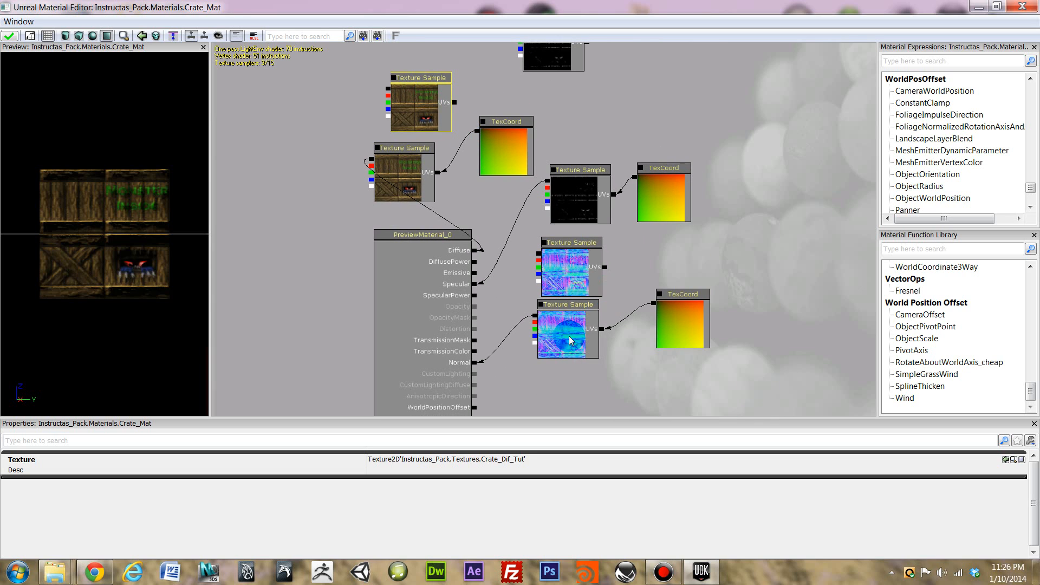
drag(576, 349, 560, 291)
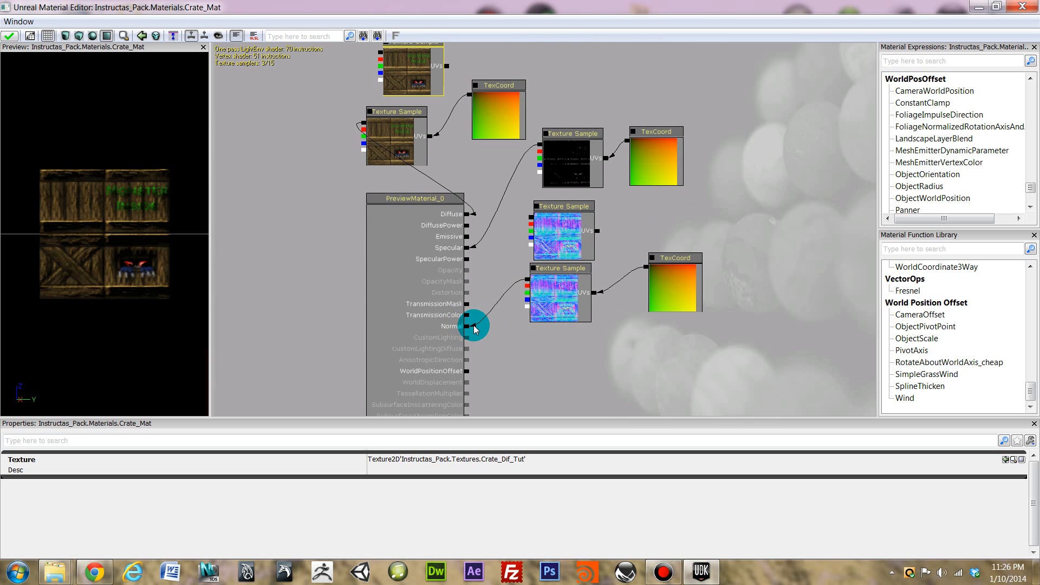
drag(474, 329, 495, 324)
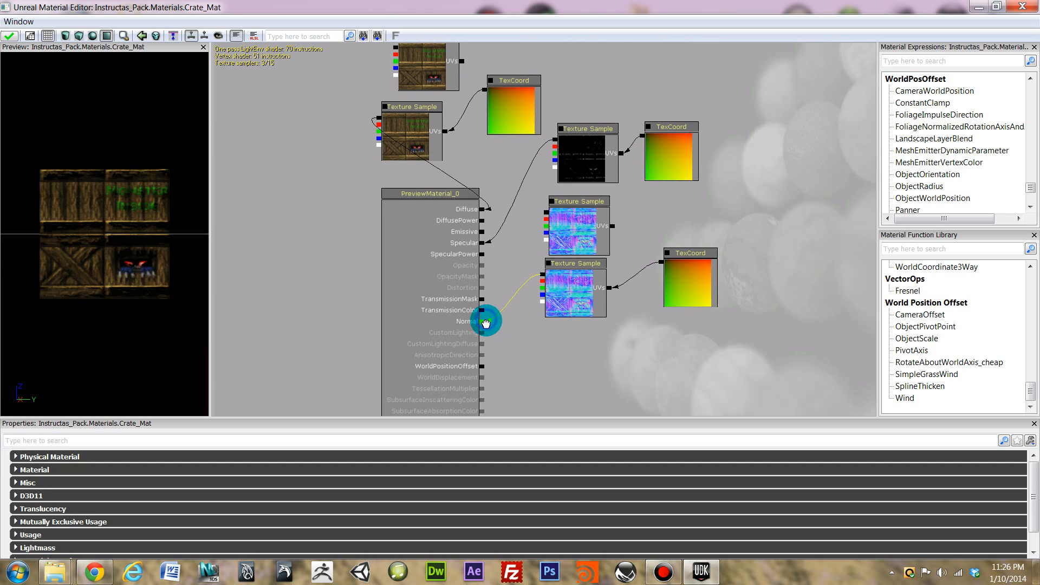
Break the link into the material node's Normal input.
right_click(488, 321)
click(526, 315)
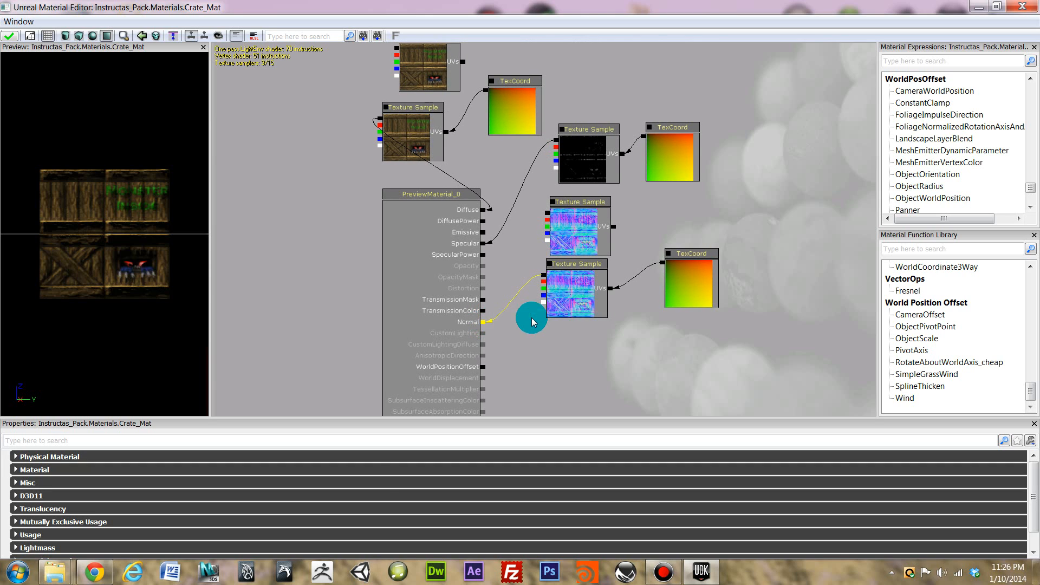
alt+click(493, 322)
right_click(500, 324)
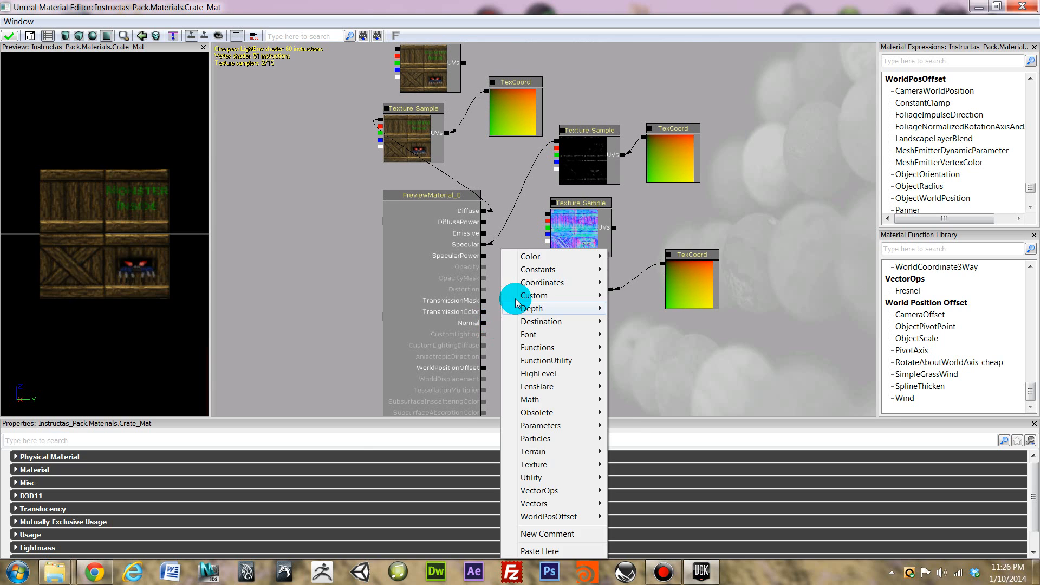
click(490, 304)
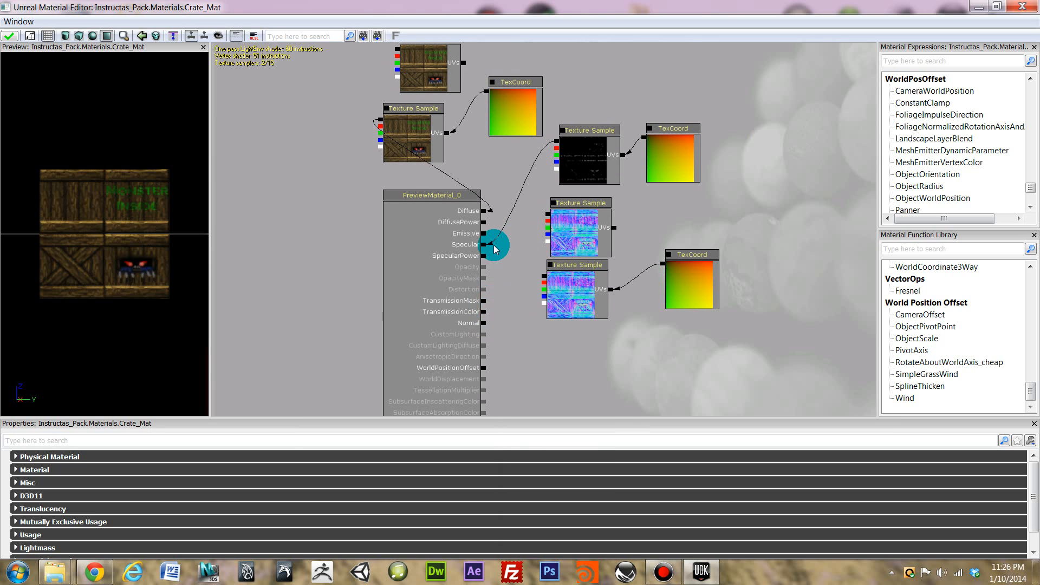
right_click(492, 228)
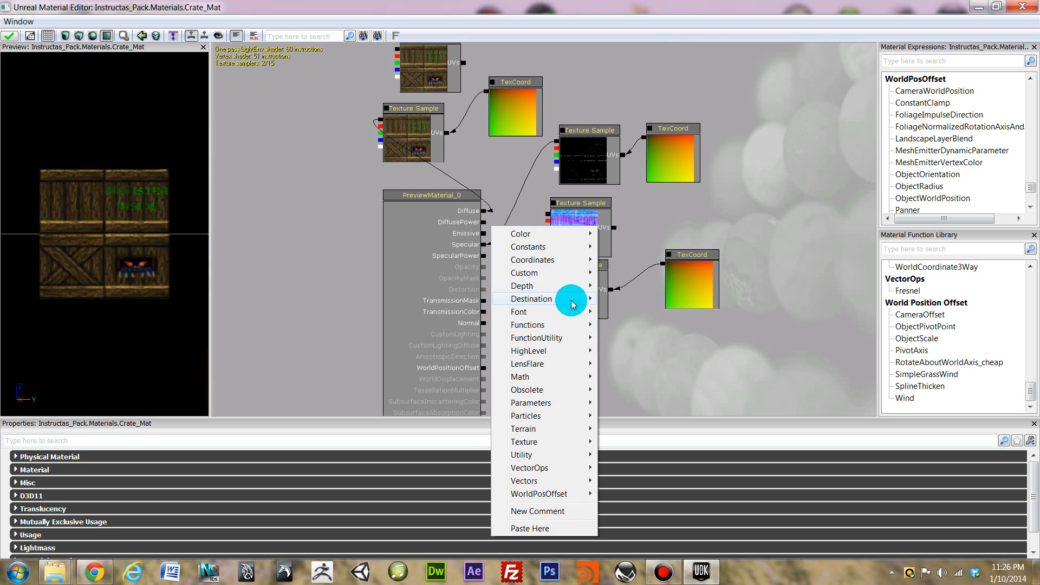
click(513, 205)
drag(513, 205, 506, 215)
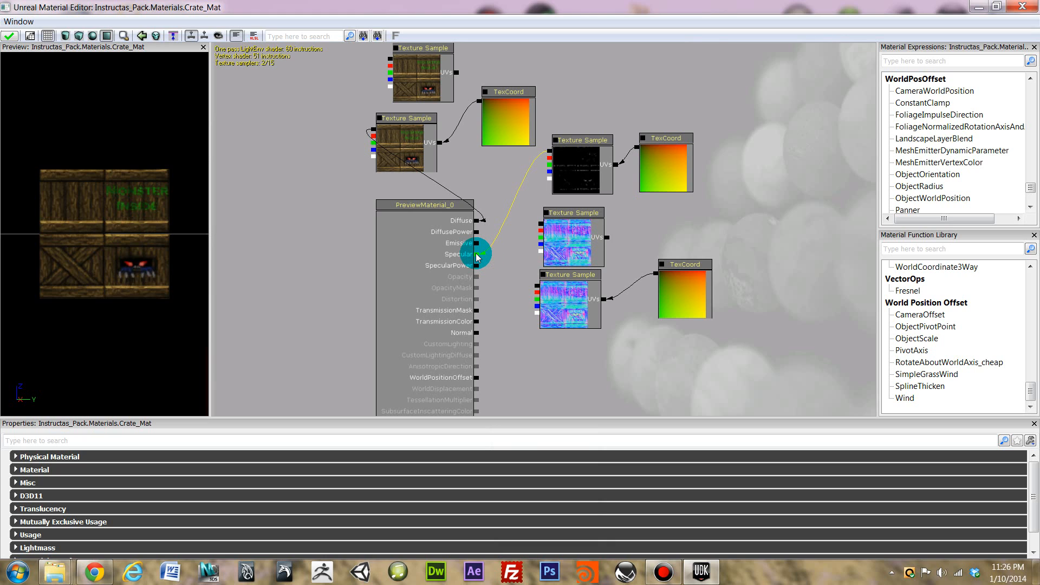
Break the Specular and Diffuse input links, leaving the preview blank.
right_click(478, 255)
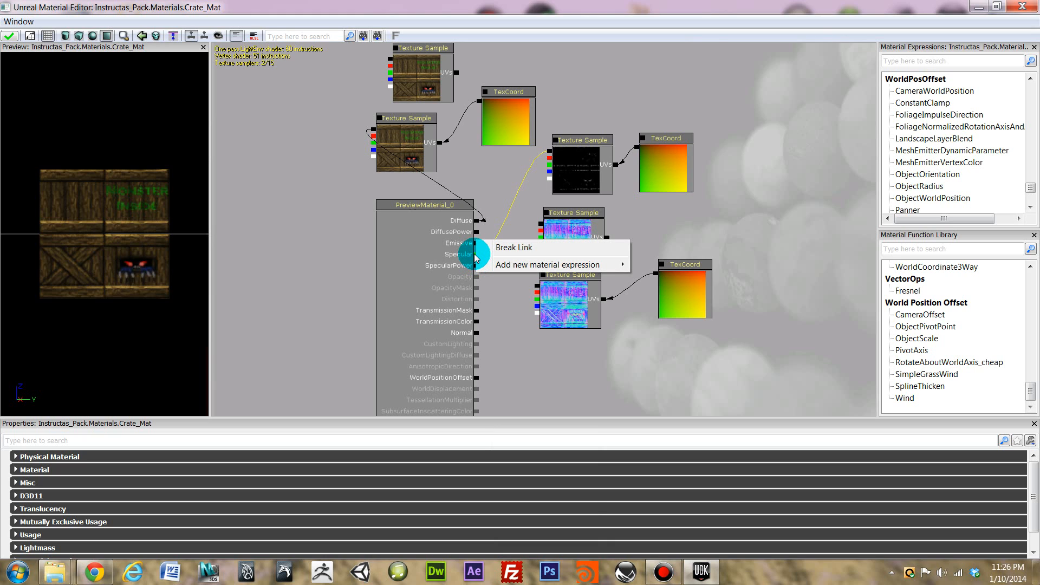
click(514, 247)
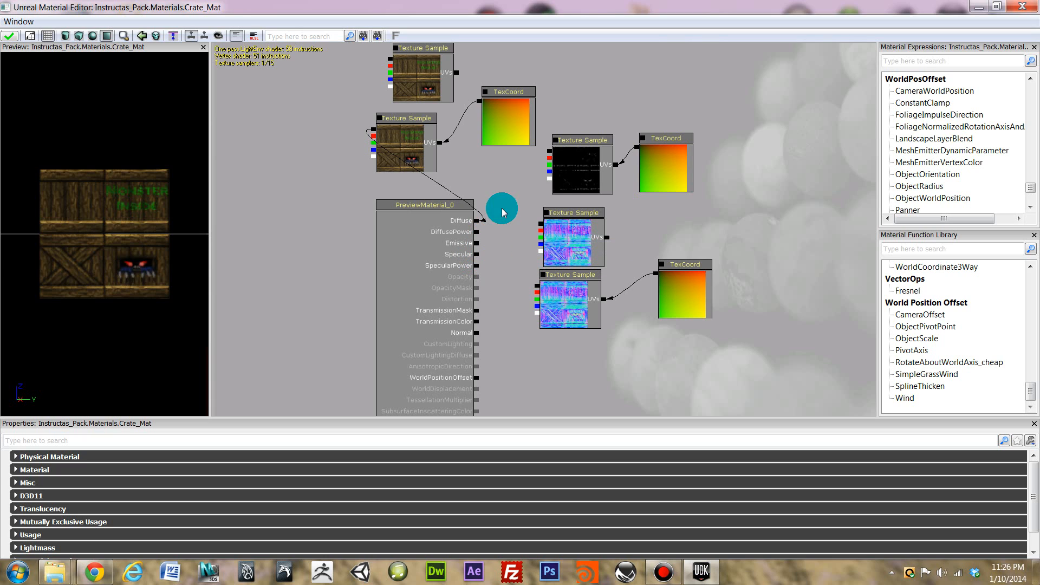
right_click(479, 222)
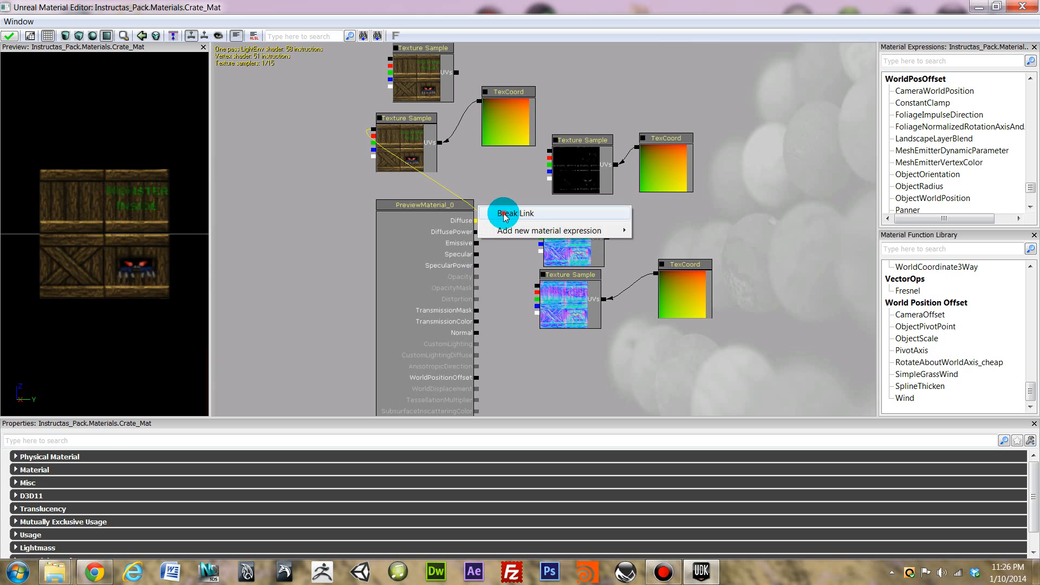
click(502, 215)
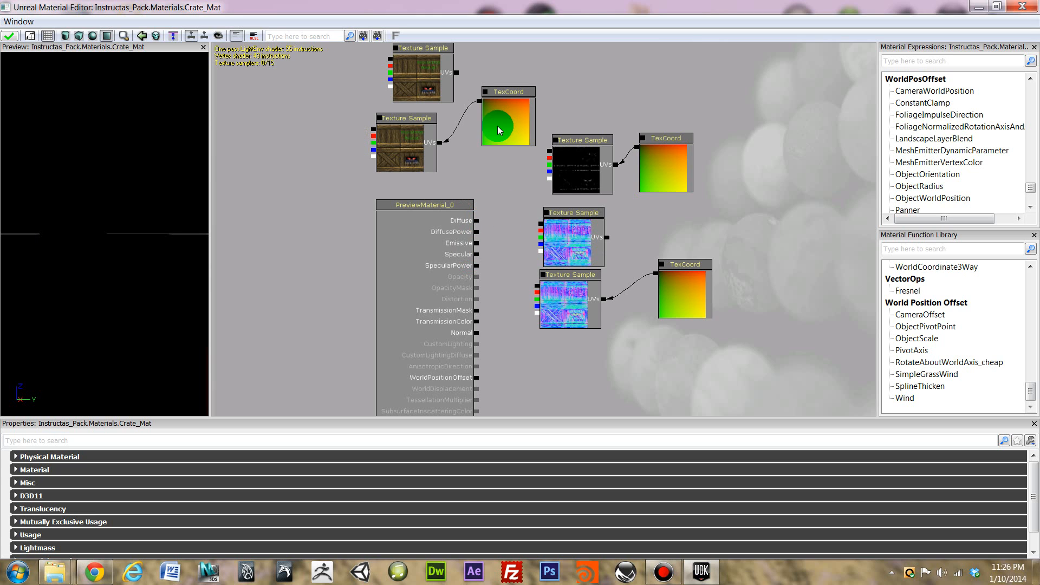
drag(421, 63, 407, 82)
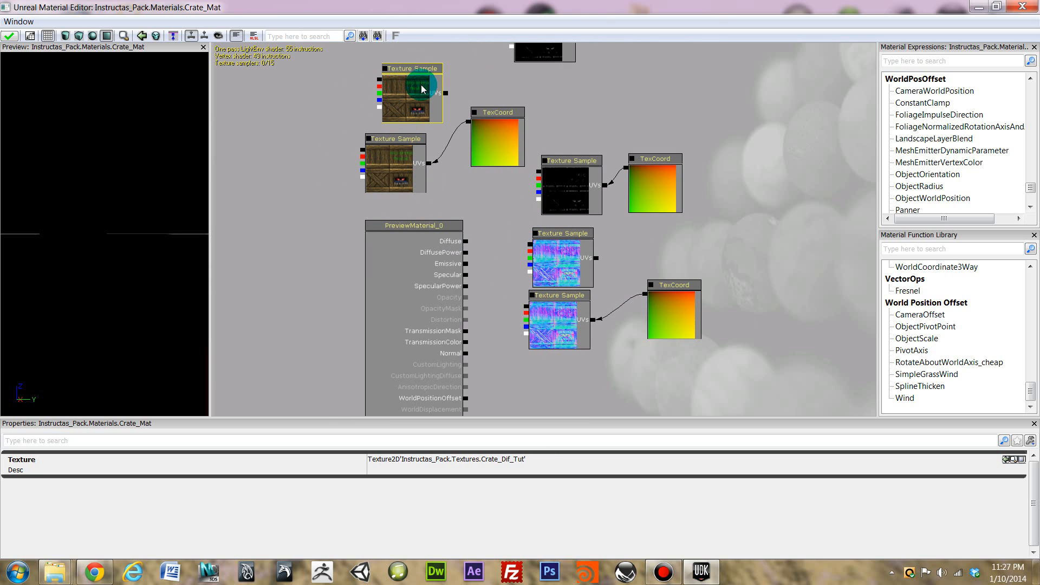
Rearrange the crate, normal-map, specular and TexCoord nodes into new positions in the graph.
drag(420, 85, 512, 218)
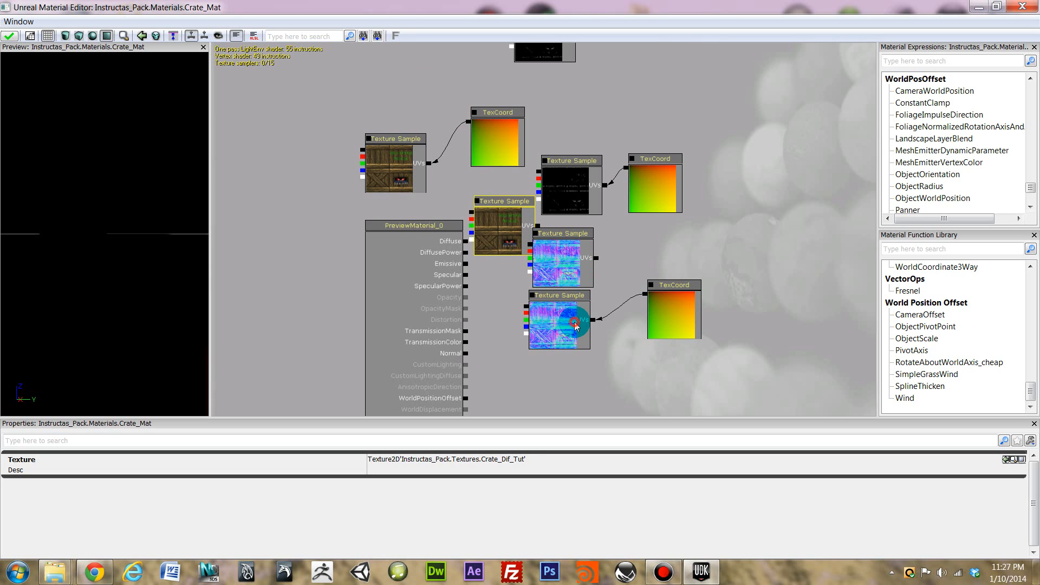
click(575, 324)
ctrl+drag(673, 399, 852, 276)
click(674, 313)
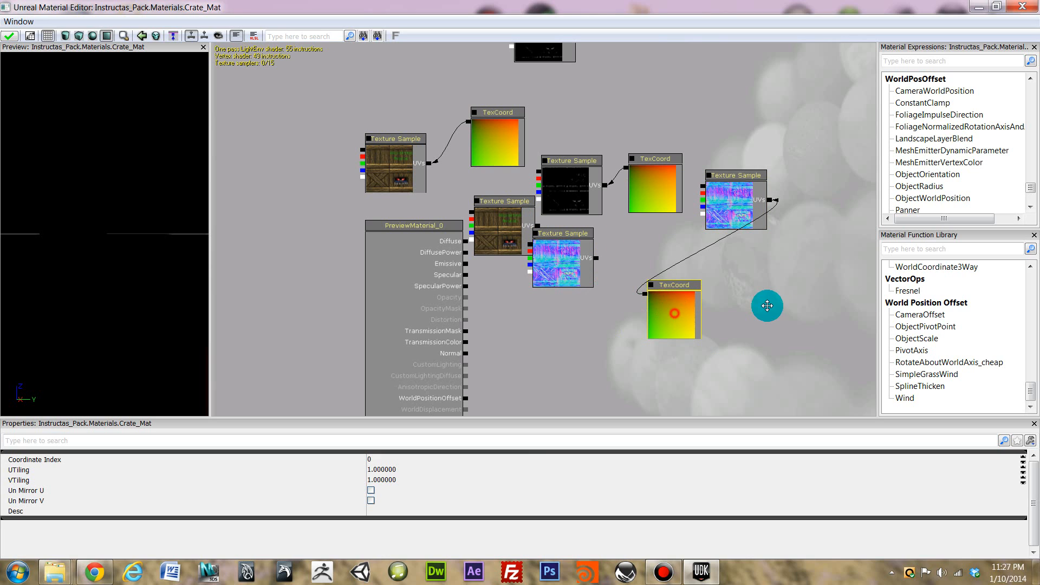
ctrl+drag(767, 305, 894, 292)
drag(656, 186, 722, 103)
drag(577, 179, 636, 90)
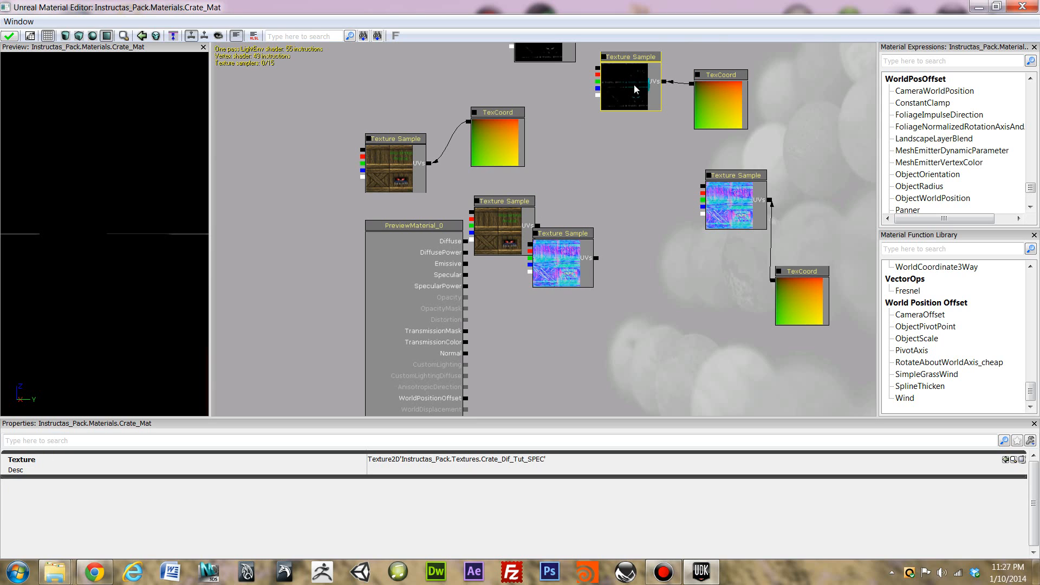
Place the normal-map and crate samples near their inputs and wire the crate texture into Diffuse.
click(570, 269)
drag(570, 259, 543, 350)
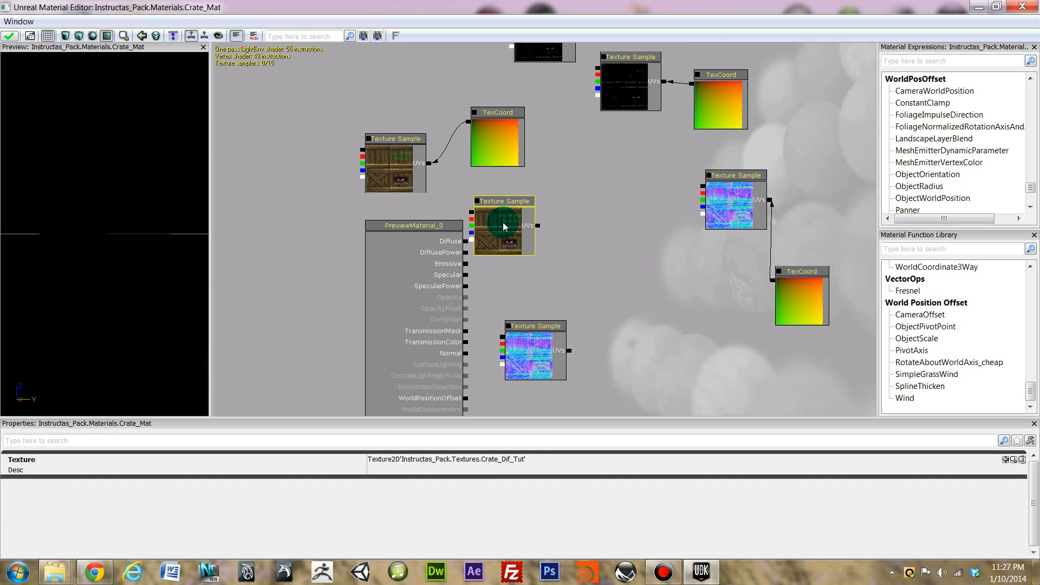
drag(503, 227, 558, 217)
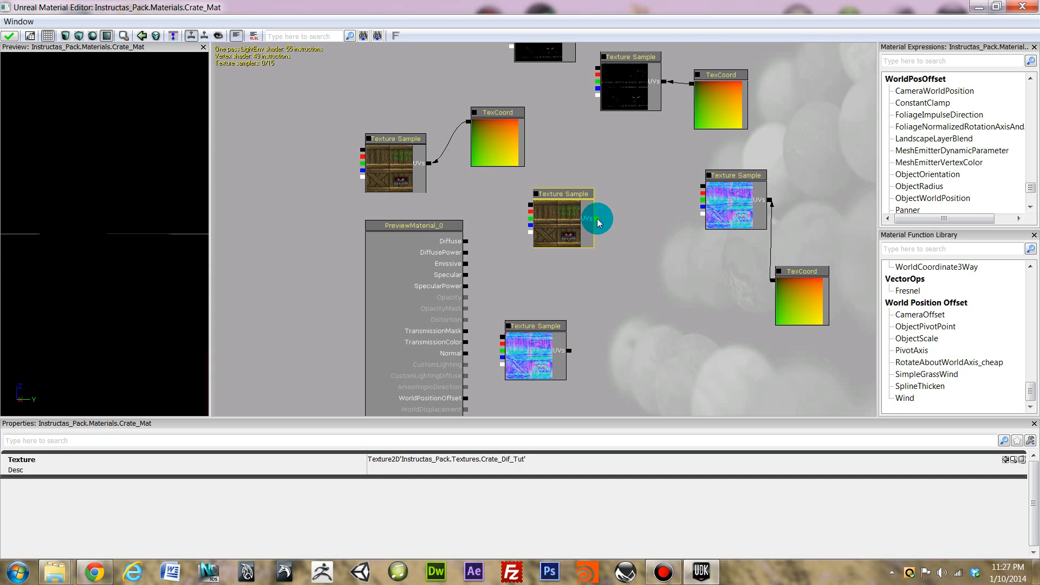
click(598, 221)
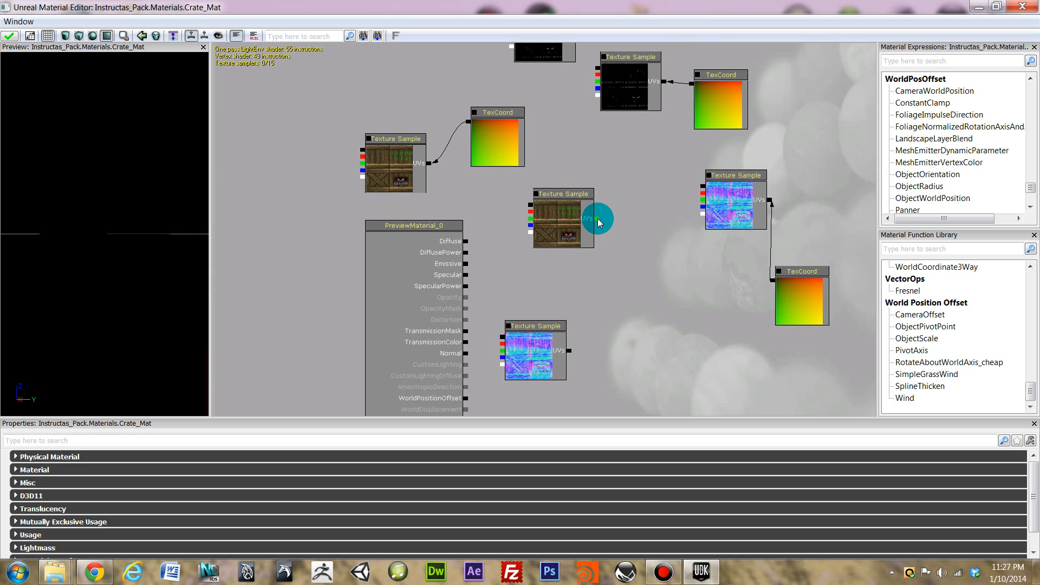
drag(530, 204, 471, 244)
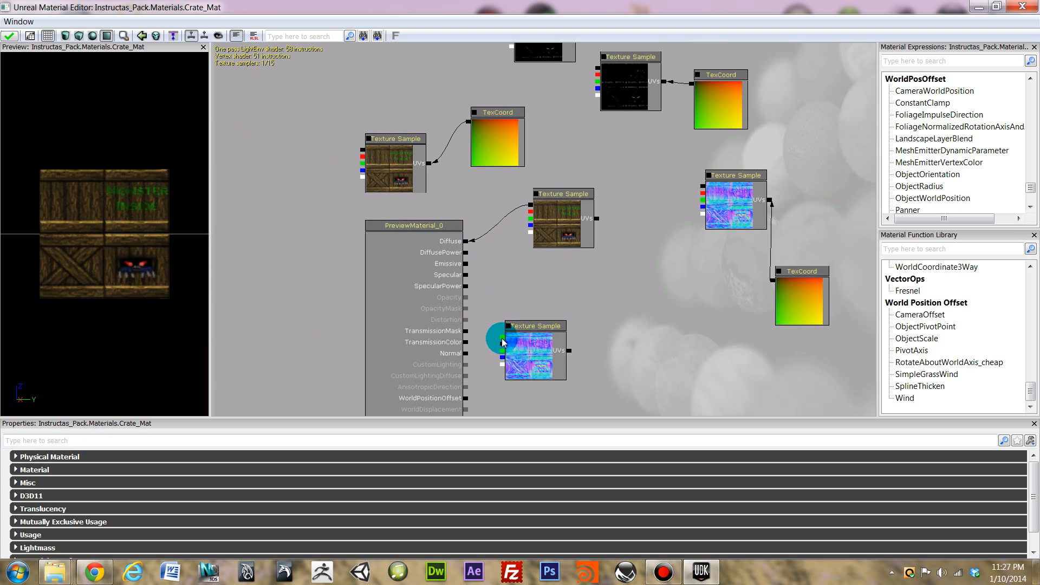
Connect the normal map to the Normal input and the black specular texture to Specular.
drag(502, 340, 469, 356)
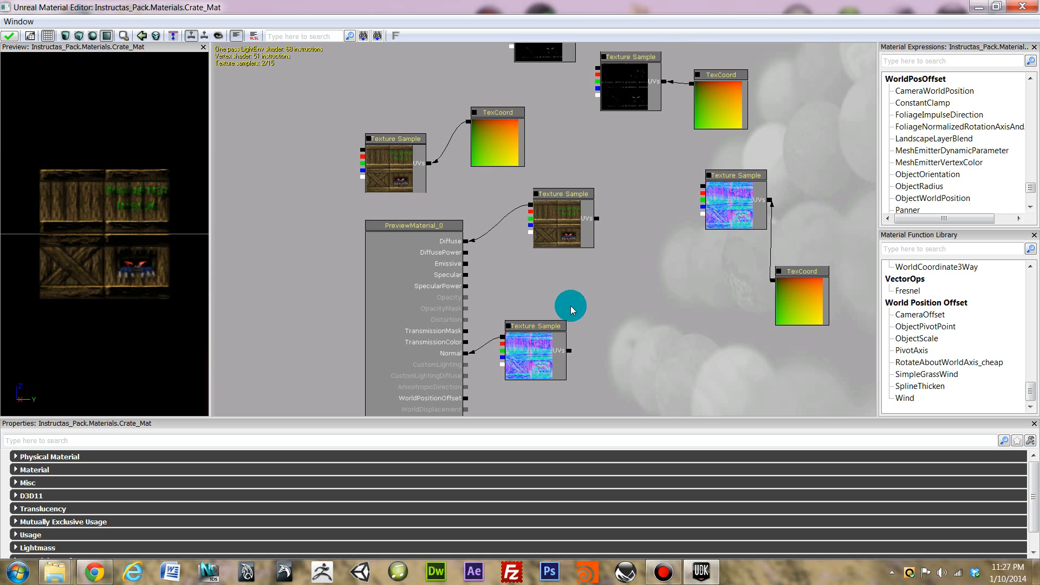
click(538, 51)
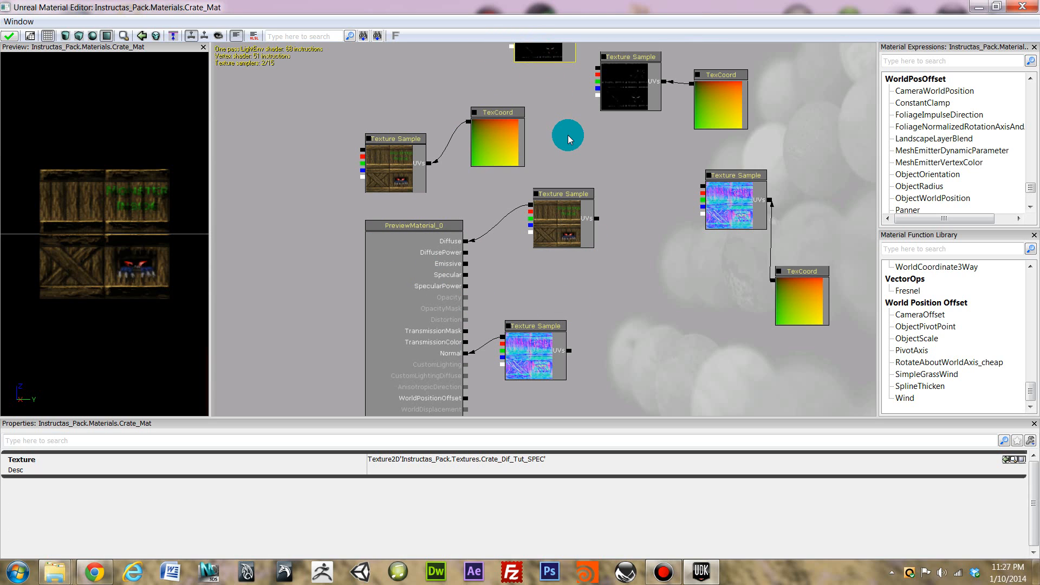
scroll(559, 84, down, 2)
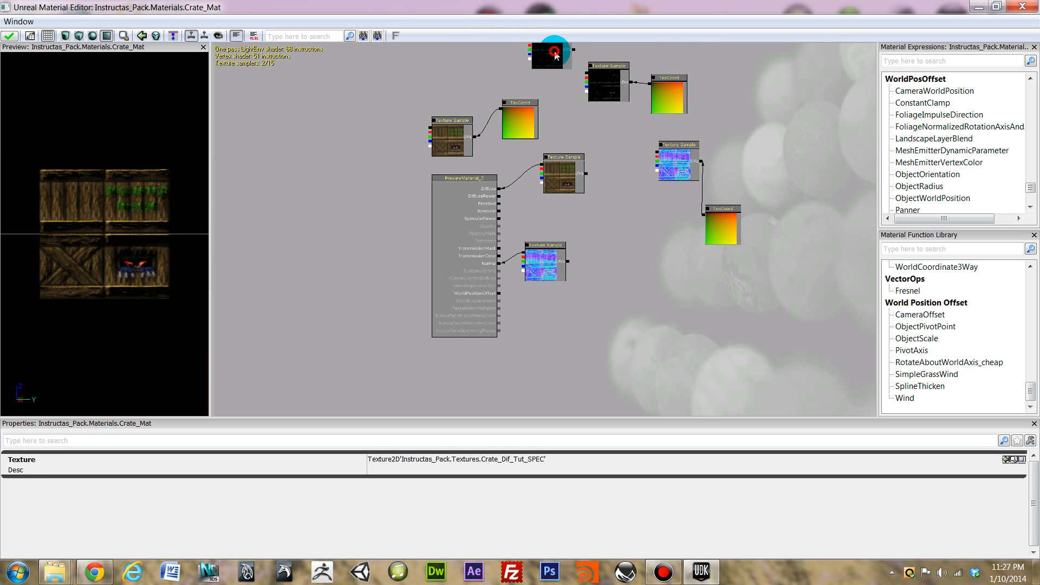
drag(554, 52, 560, 249)
scroll(552, 261, up, 3)
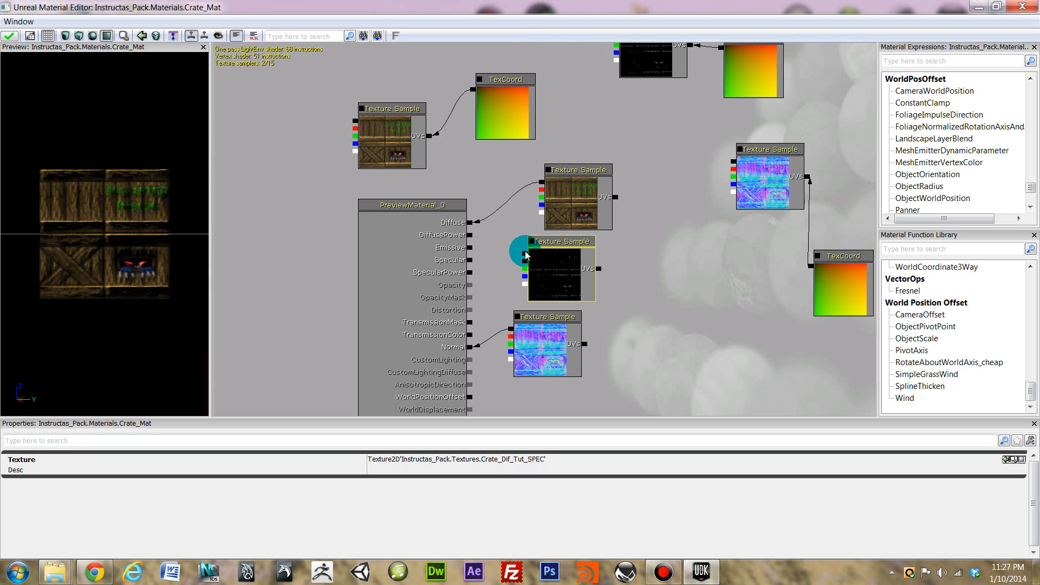
drag(525, 254, 471, 261)
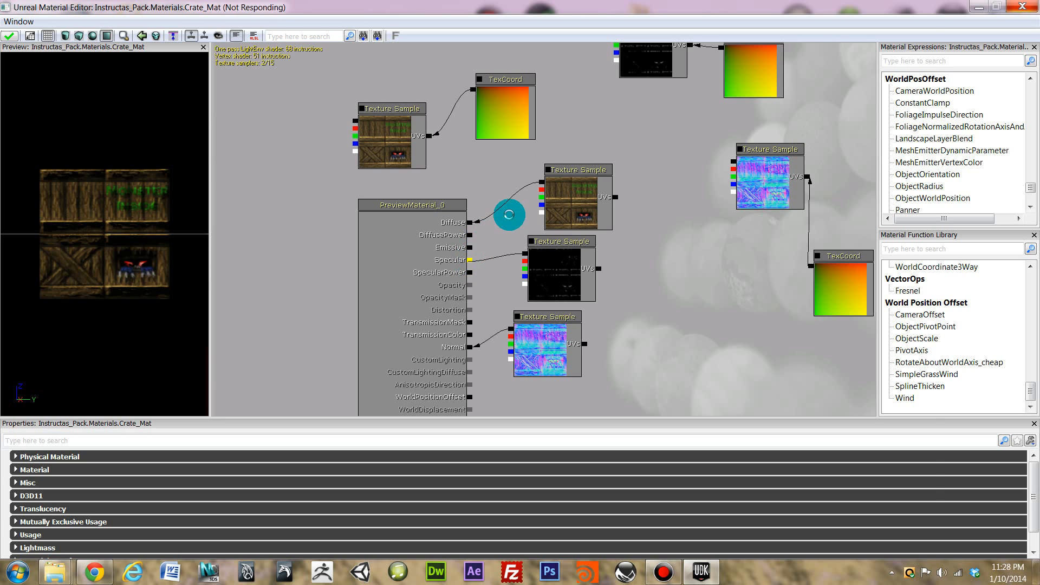
Hide the asset browser again and clear the node selection.
key(ctrl+shift+f)
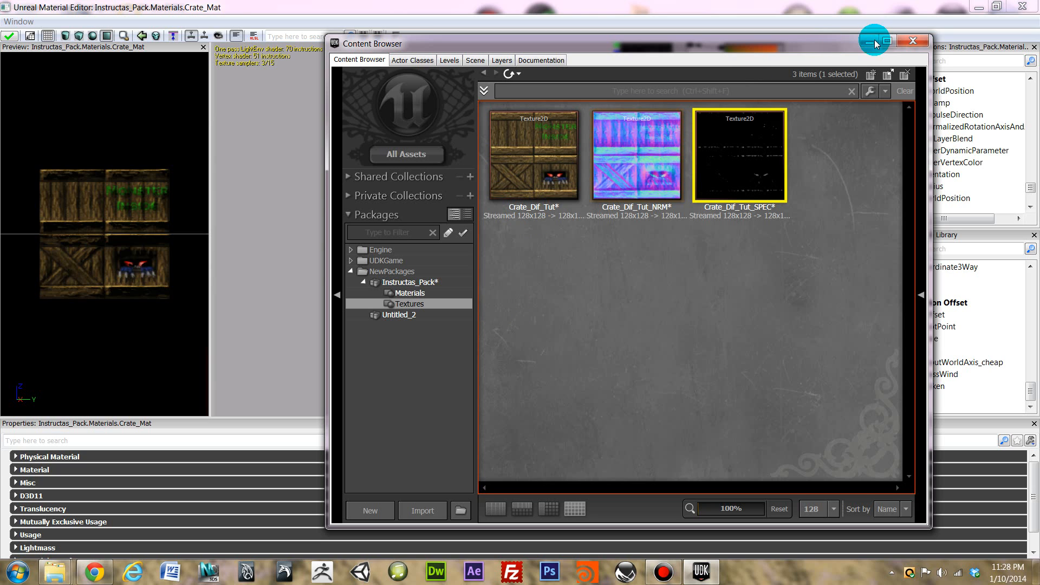
click(869, 43)
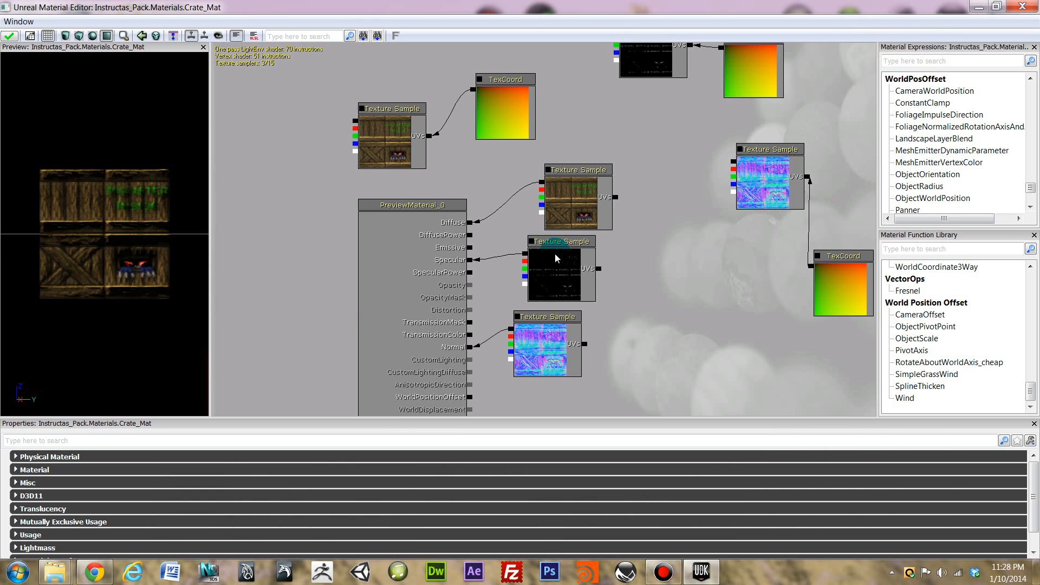
click(503, 219)
Add a New TextureCoordinate node (tiling 1.0 by 1.0, index 0) from the Coordinates menu.
right_click(660, 231)
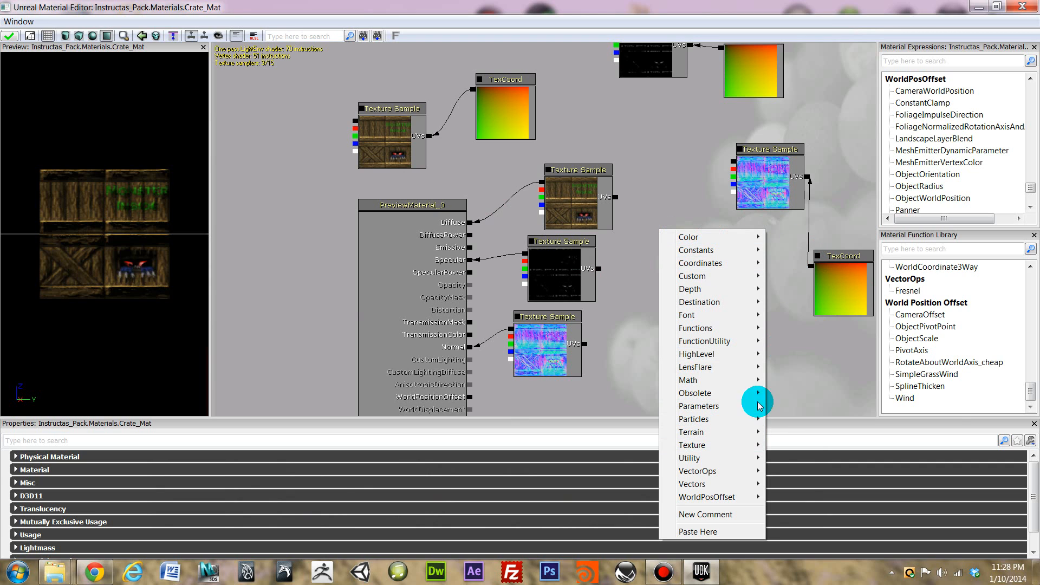
mouse_move(713, 449)
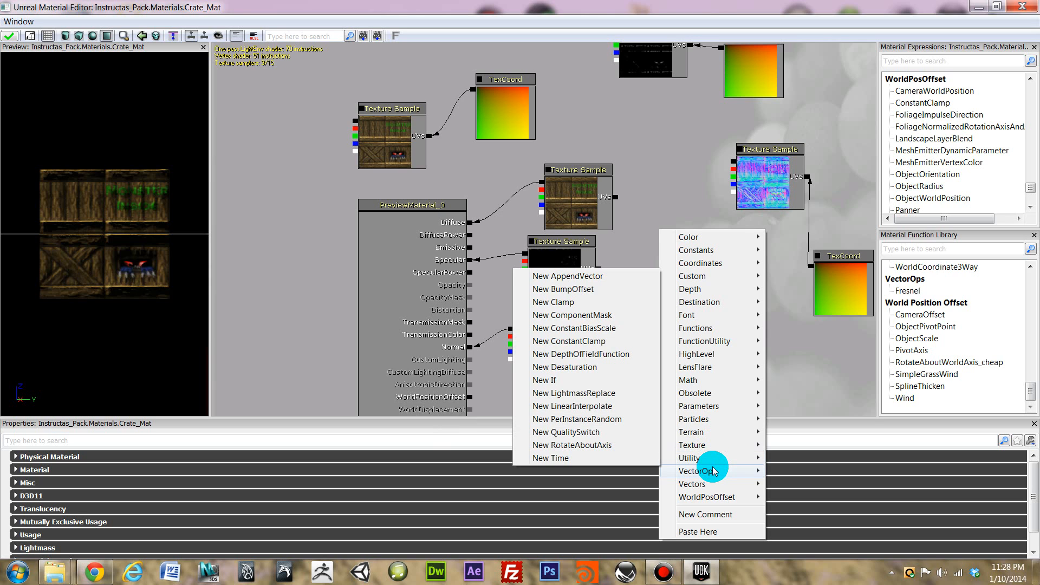
mouse_move(701, 483)
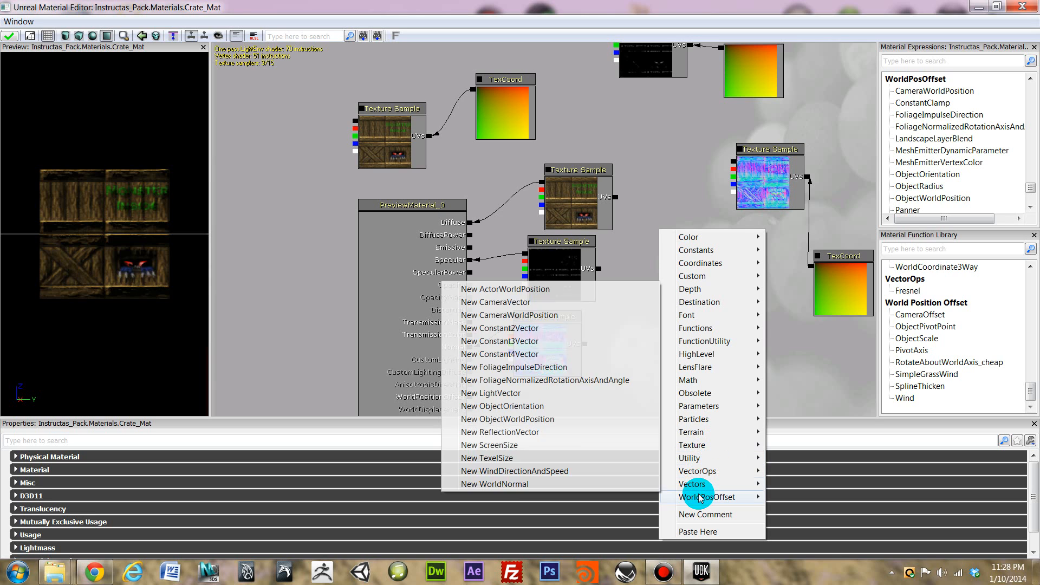
mouse_move(713, 361)
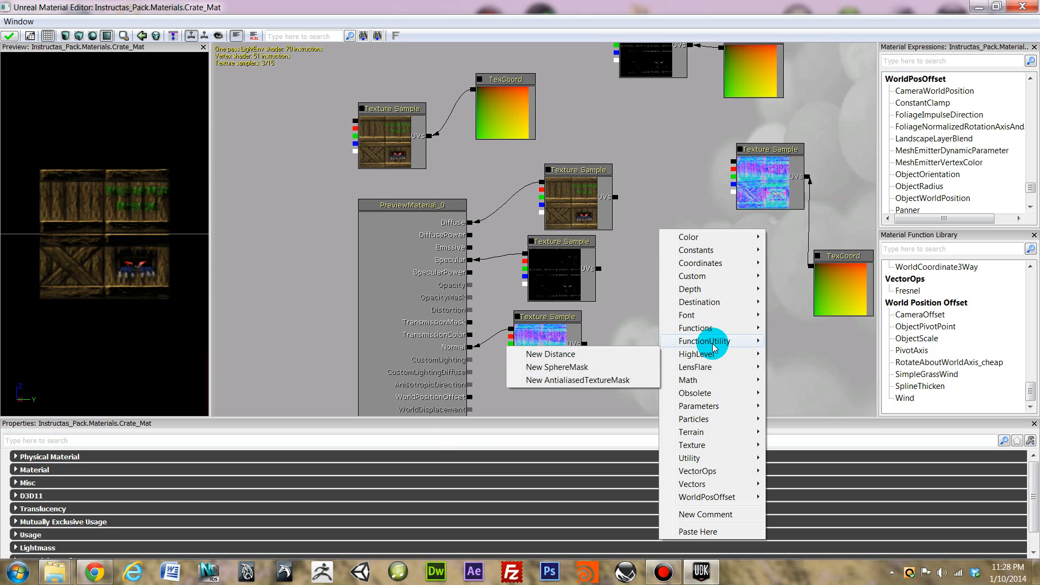
mouse_move(713, 319)
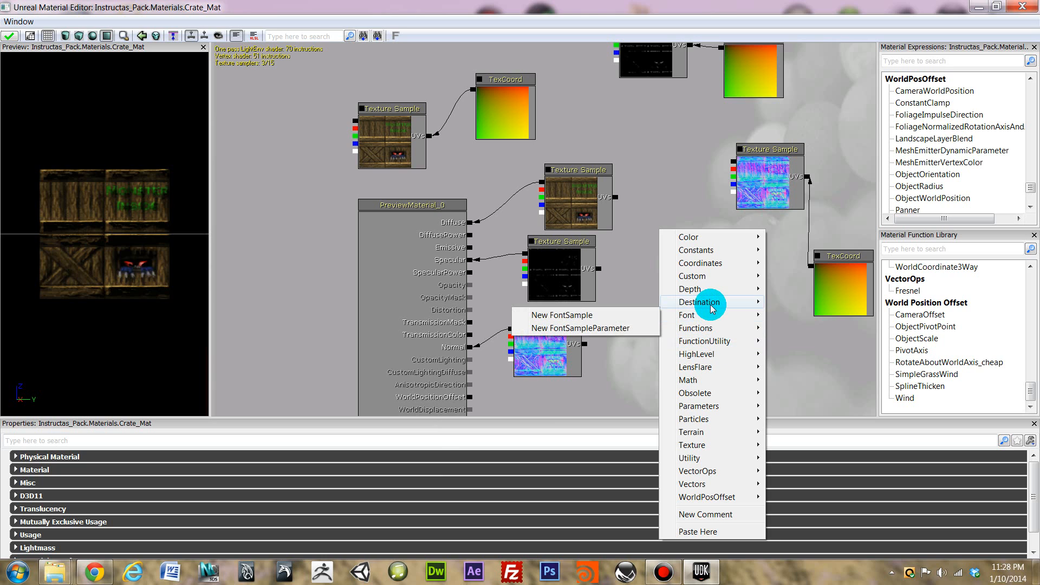
mouse_move(713, 289)
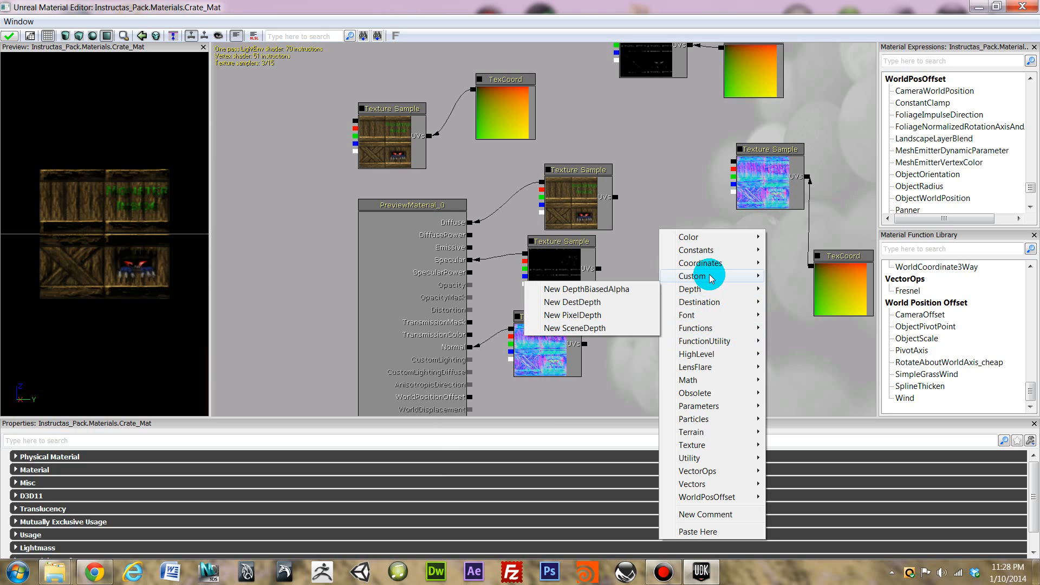
mouse_move(711, 265)
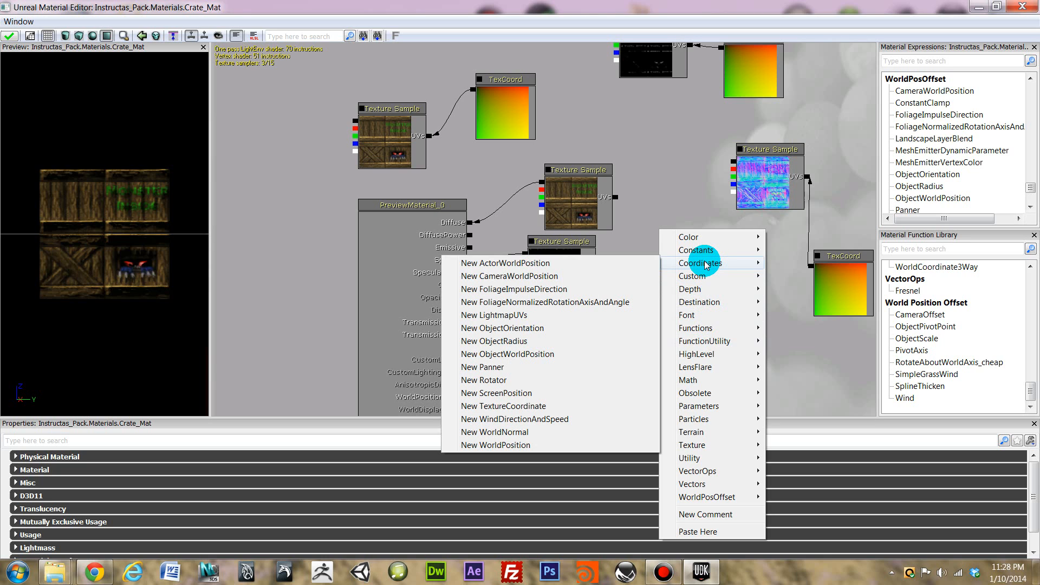
click(536, 406)
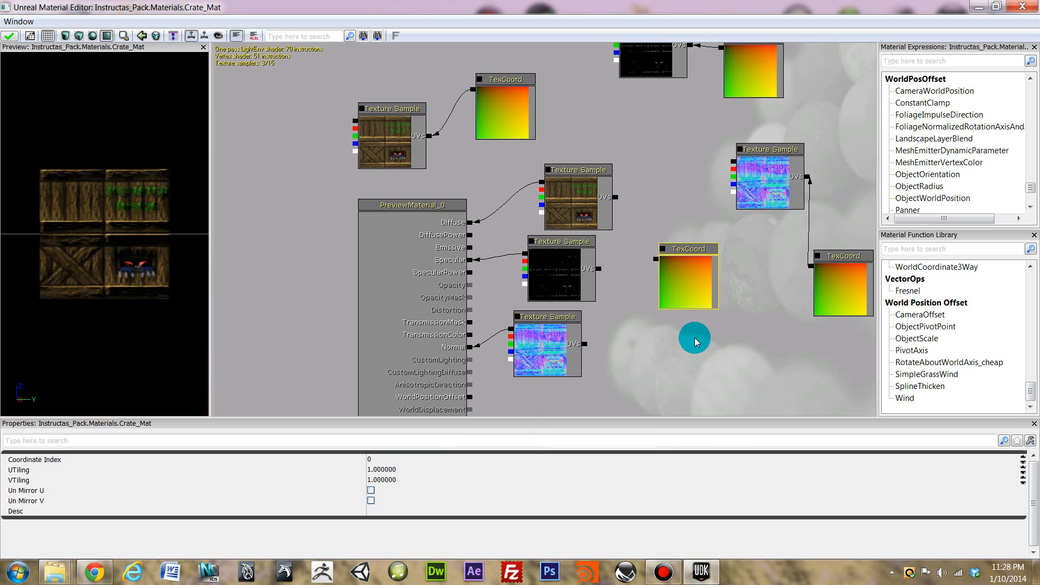
Duplicate the TexCoord with Ctrl+W and wire TexCoords into the normal and specular samples' UVs inputs.
drag(694, 243, 638, 246)
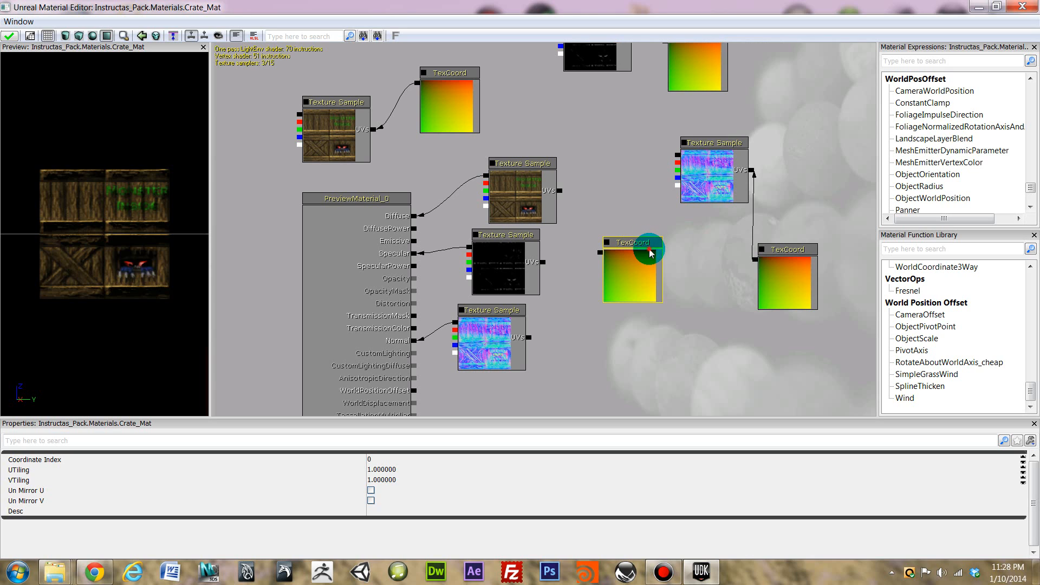
key(ctrl+w)
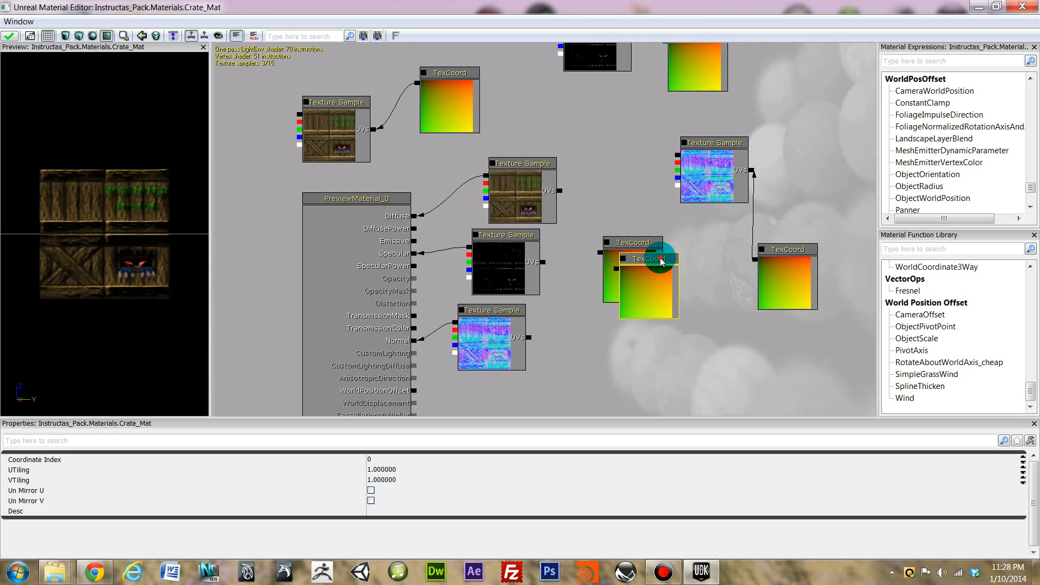
drag(661, 262, 645, 272)
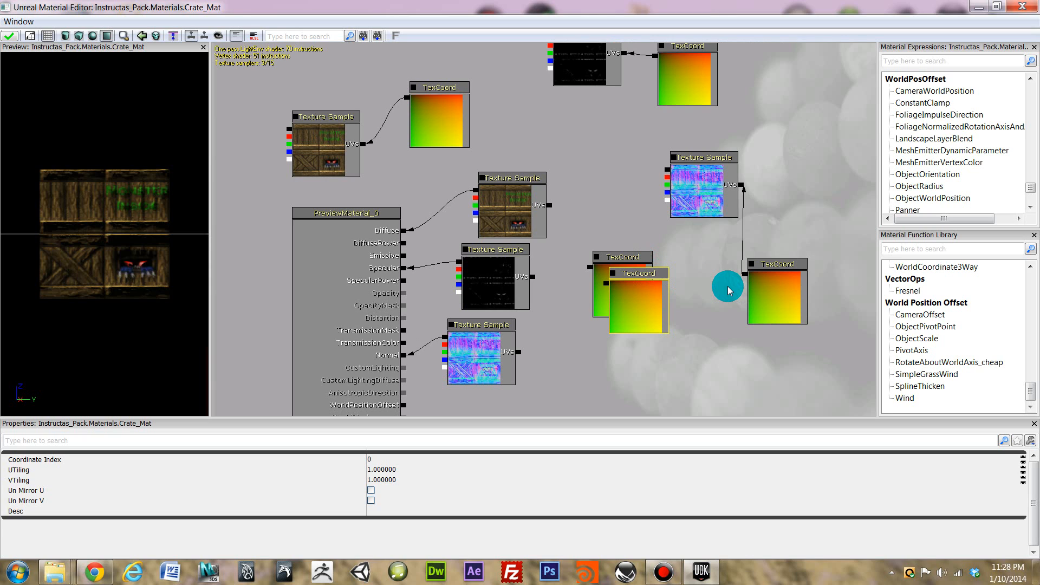
drag(658, 292, 516, 324)
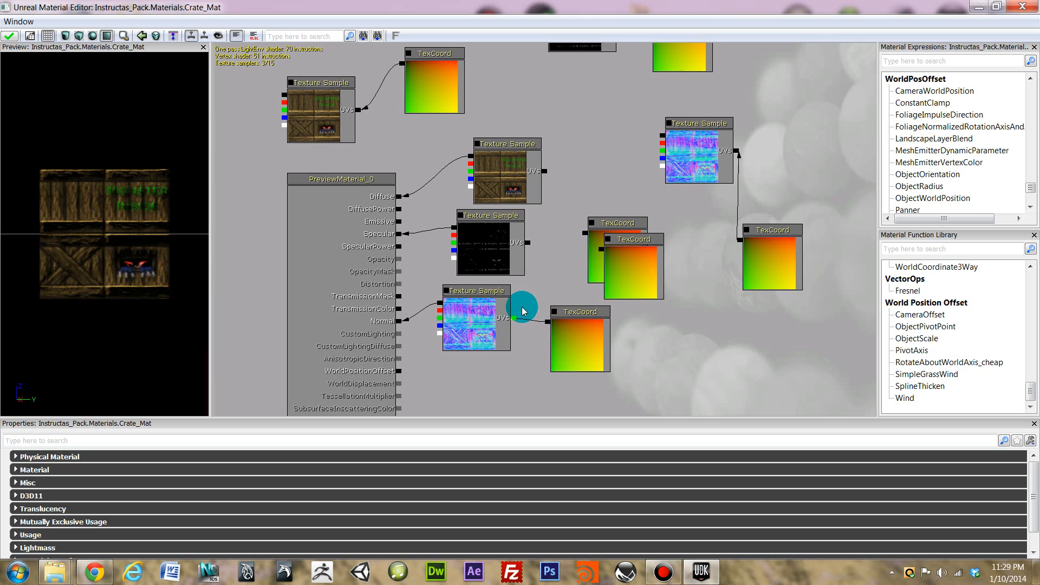
click(614, 275)
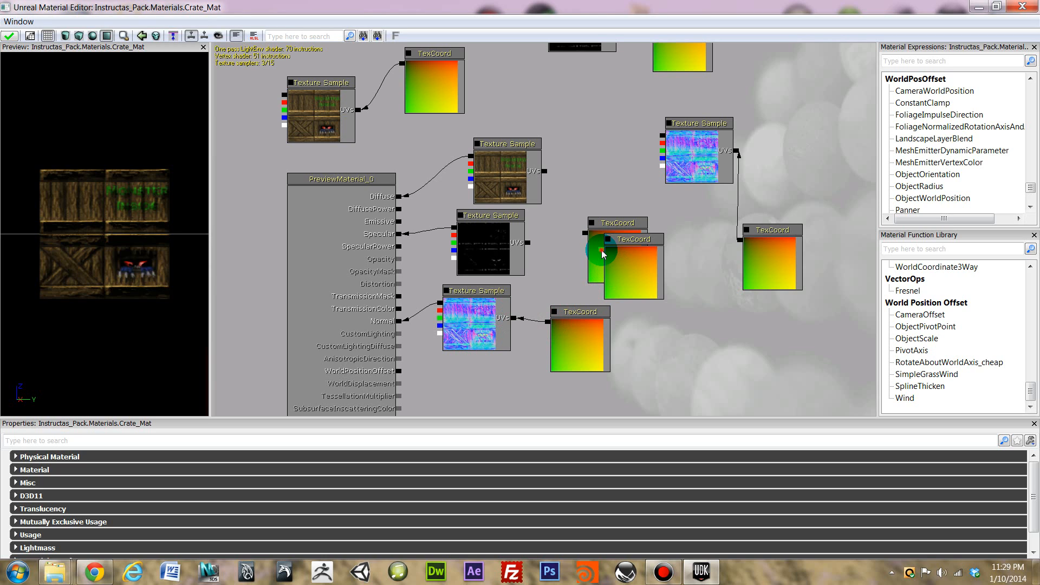
drag(603, 253, 533, 249)
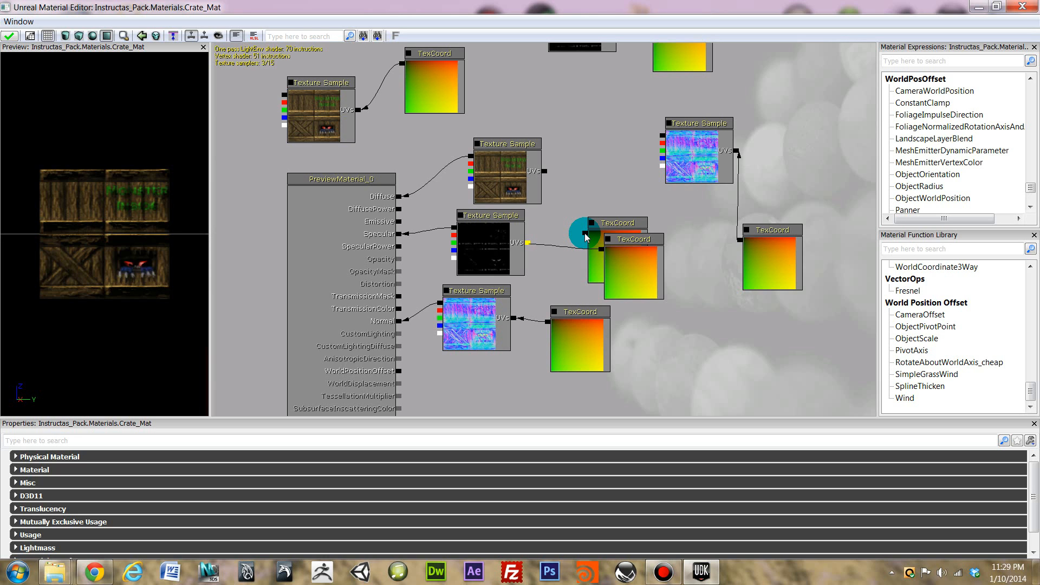
drag(585, 234, 545, 172)
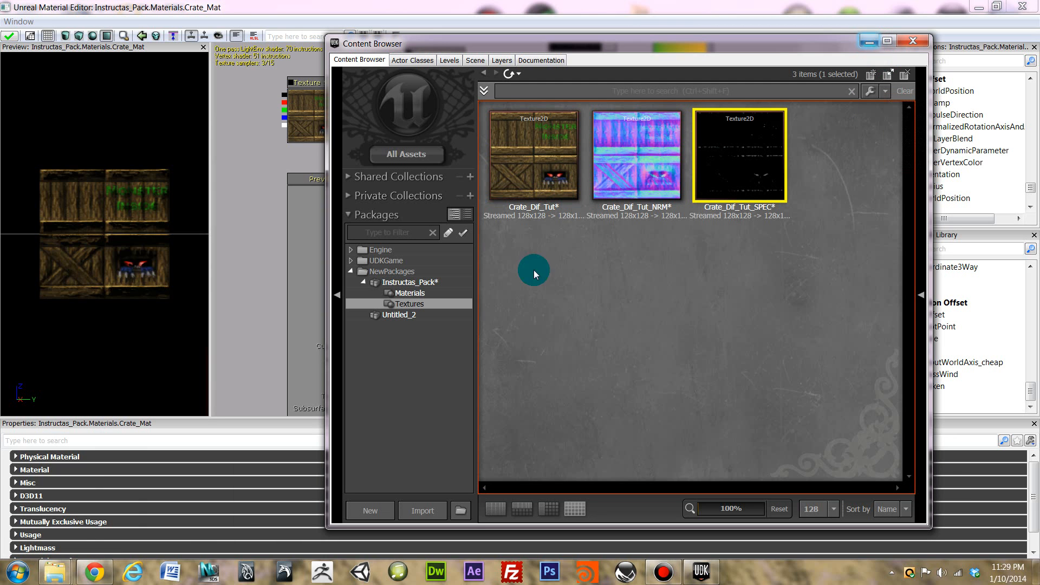
List all seven Instructas_Pack assets, then bring the Crate_Mat material editor back to the front.
click(406, 282)
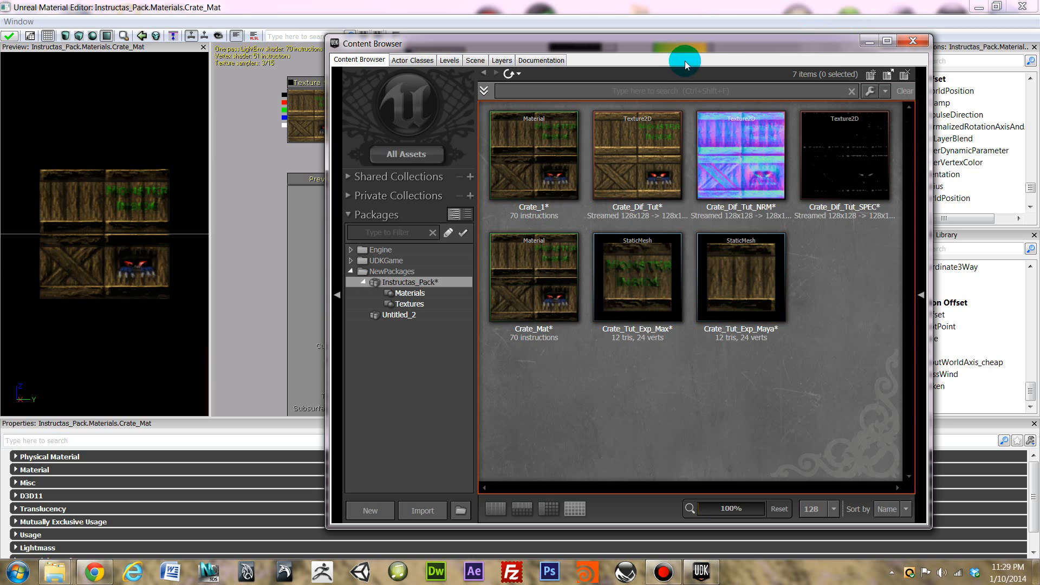
click(696, 48)
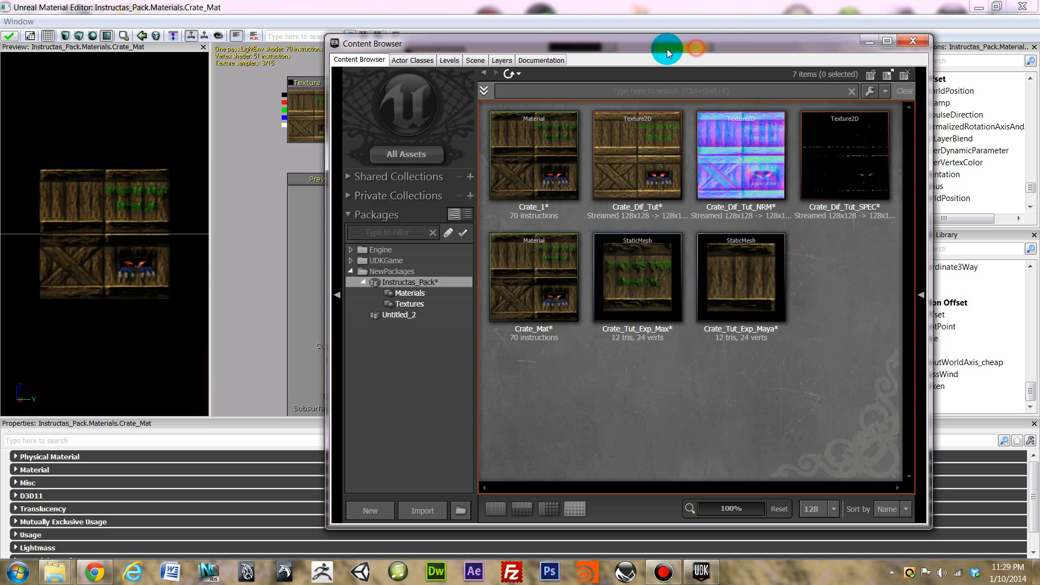
click(430, 6)
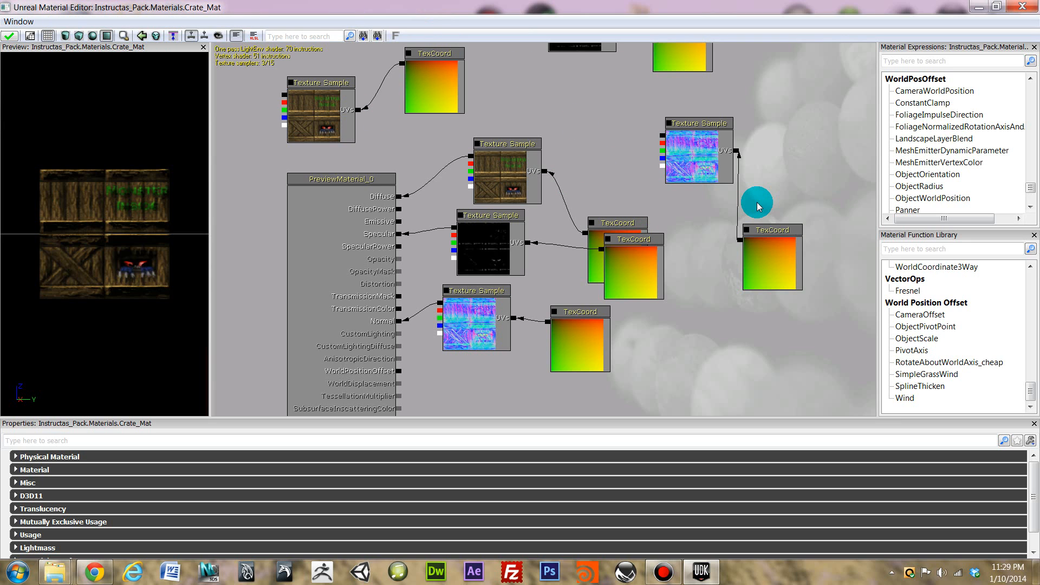
Restore and resize the material editor window, then close it, choosing Yes to apply changes to Crate_Mat.
scroll(757, 204, down, 5)
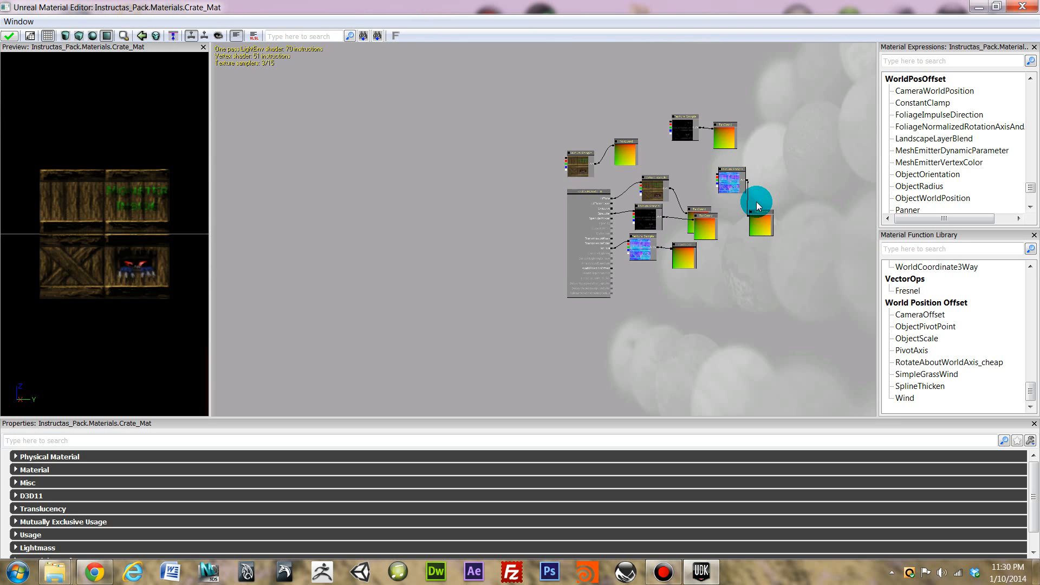
scroll(756, 201, up, 2)
click(25, 22)
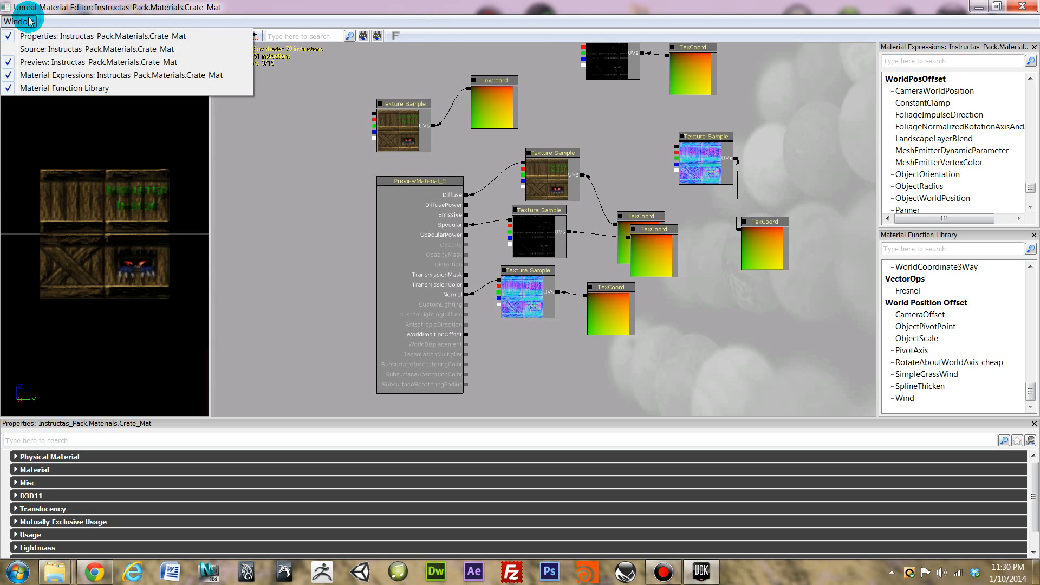
click(172, 3)
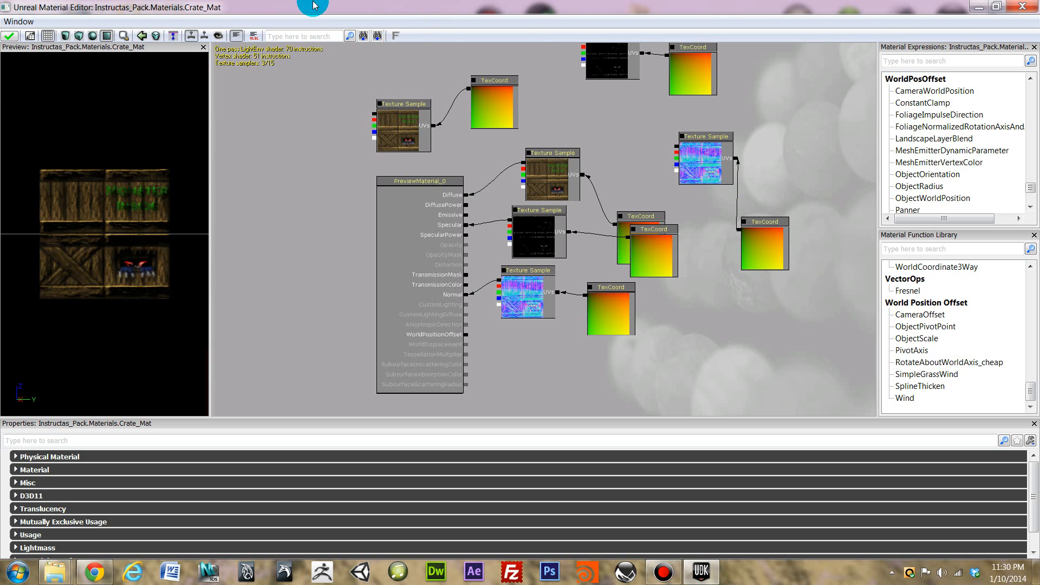
drag(318, 22, 423, 45)
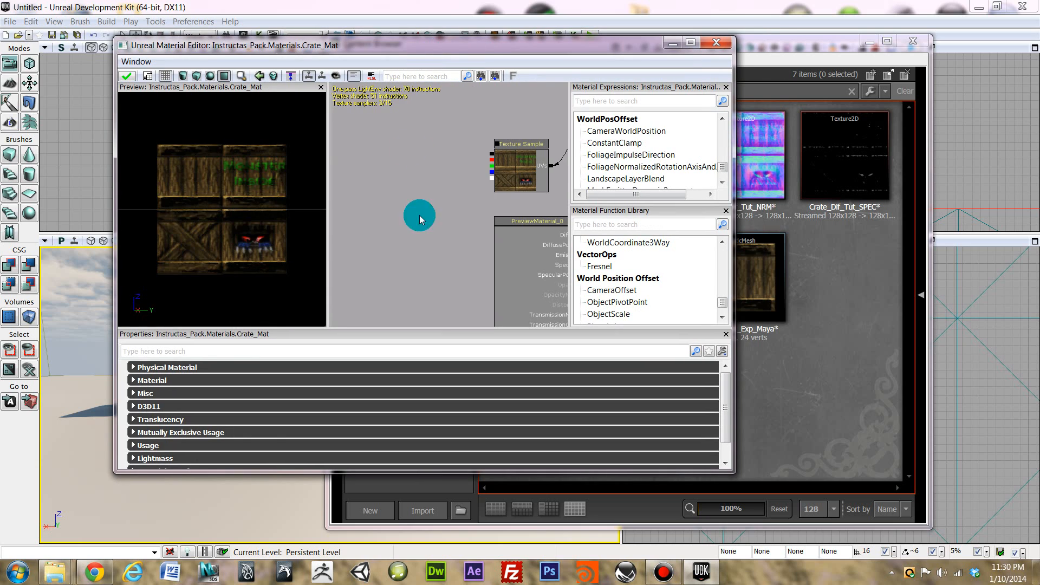
scroll(480, 225, down, 6)
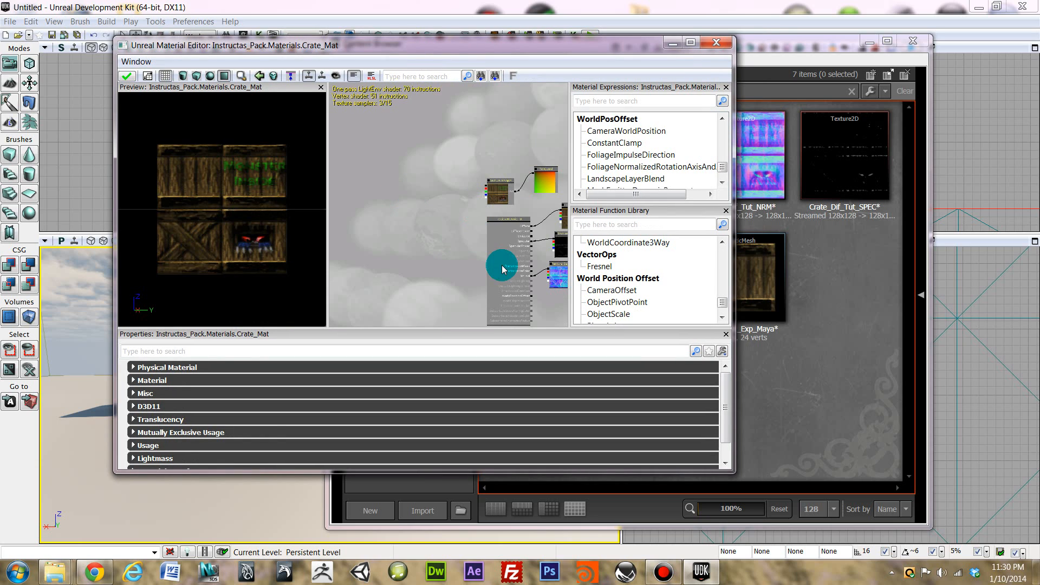
scroll(502, 270, up, 5)
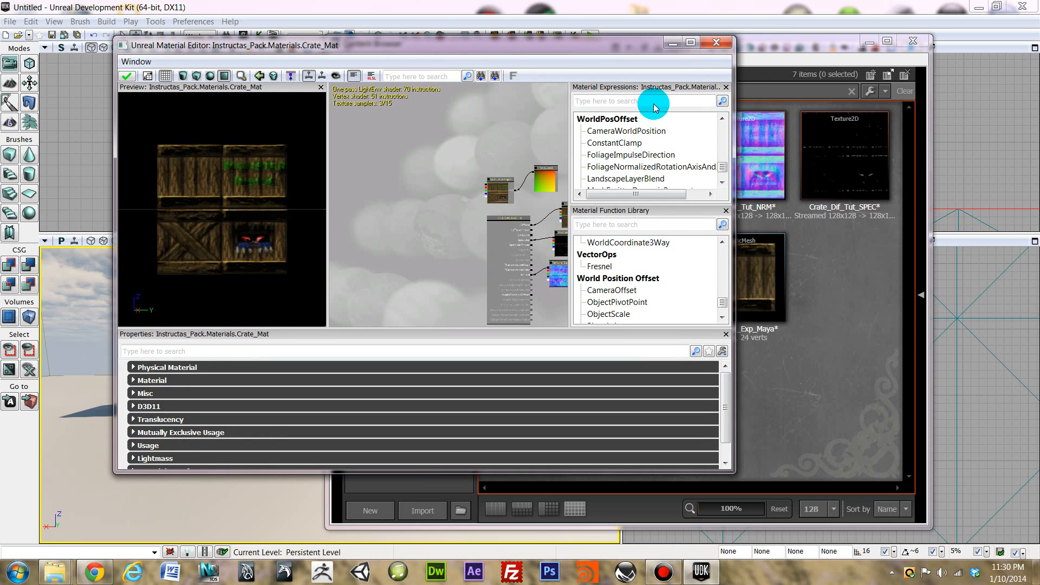
drag(733, 123, 880, 121)
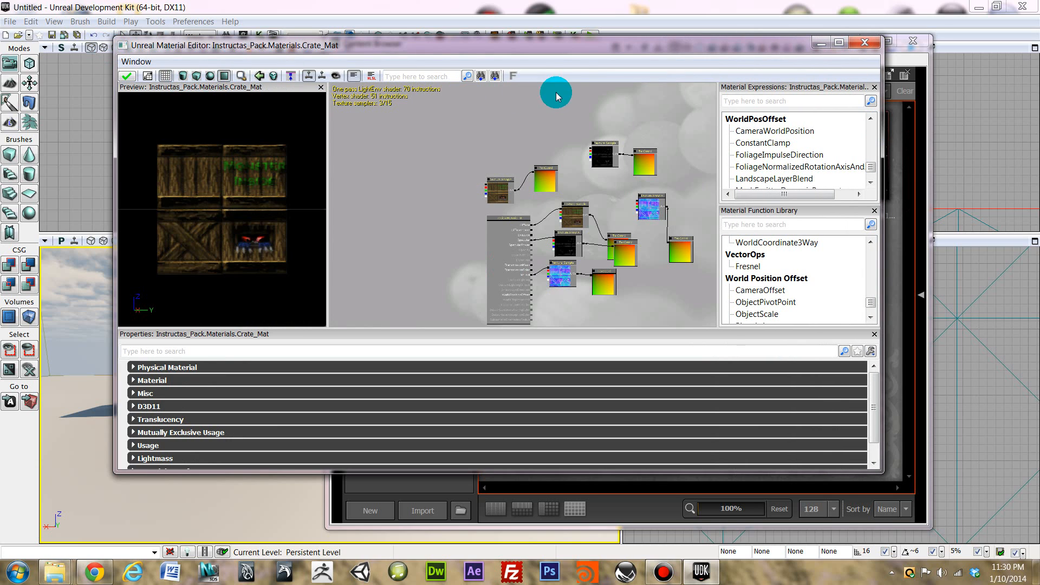
drag(756, 51, 811, 93)
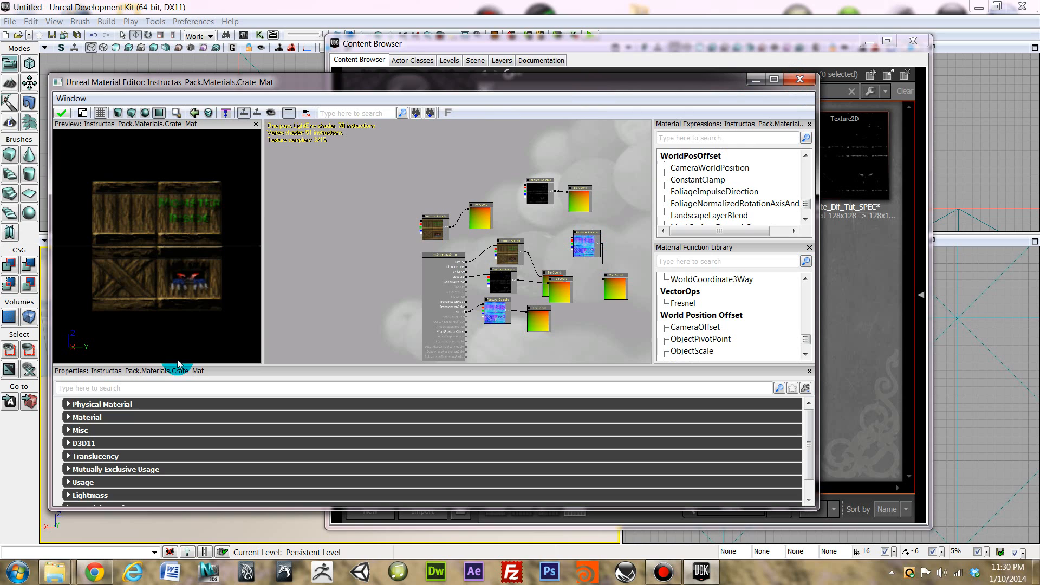
click(800, 80)
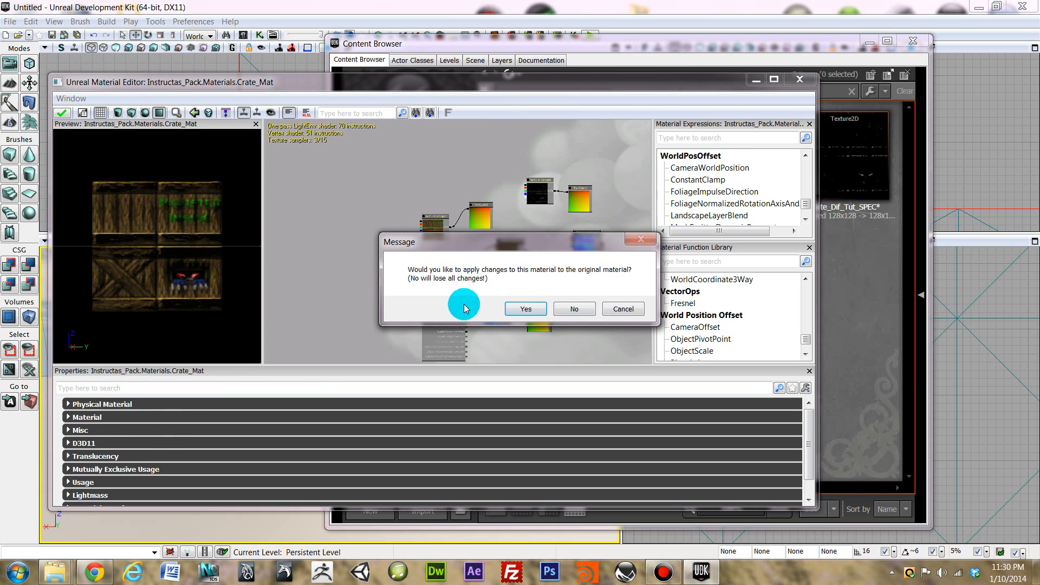
click(523, 308)
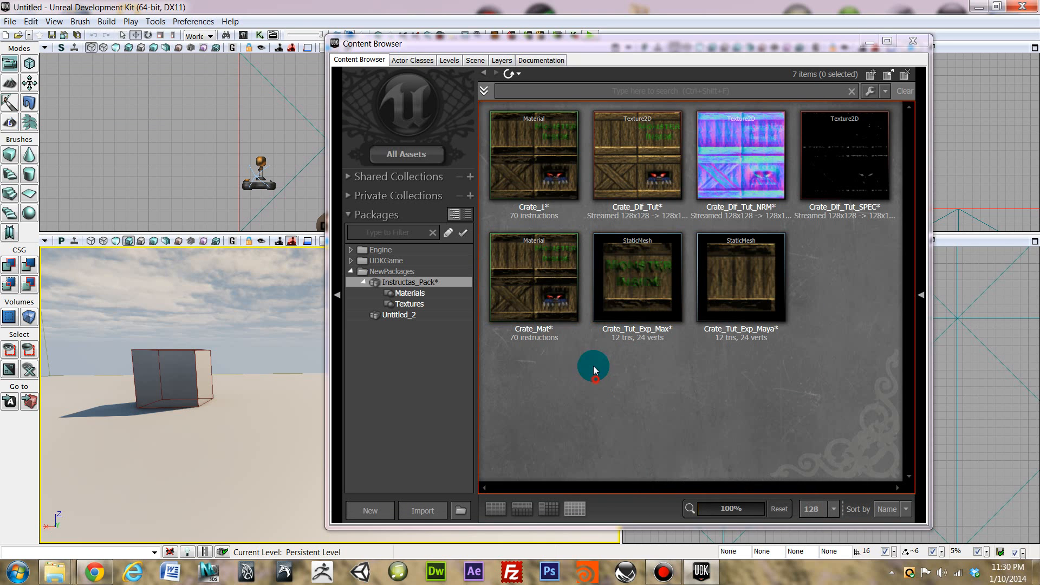
Add the Crate_Tut_Exp_Max static mesh to the level beside the cube.
click(533, 276)
click(551, 163)
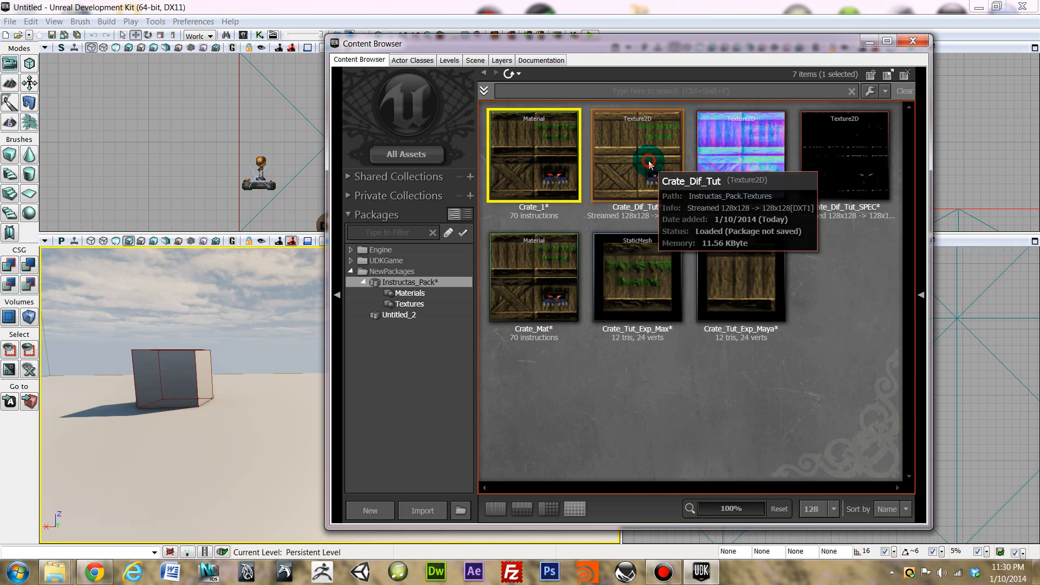
click(650, 163)
click(647, 279)
click(739, 287)
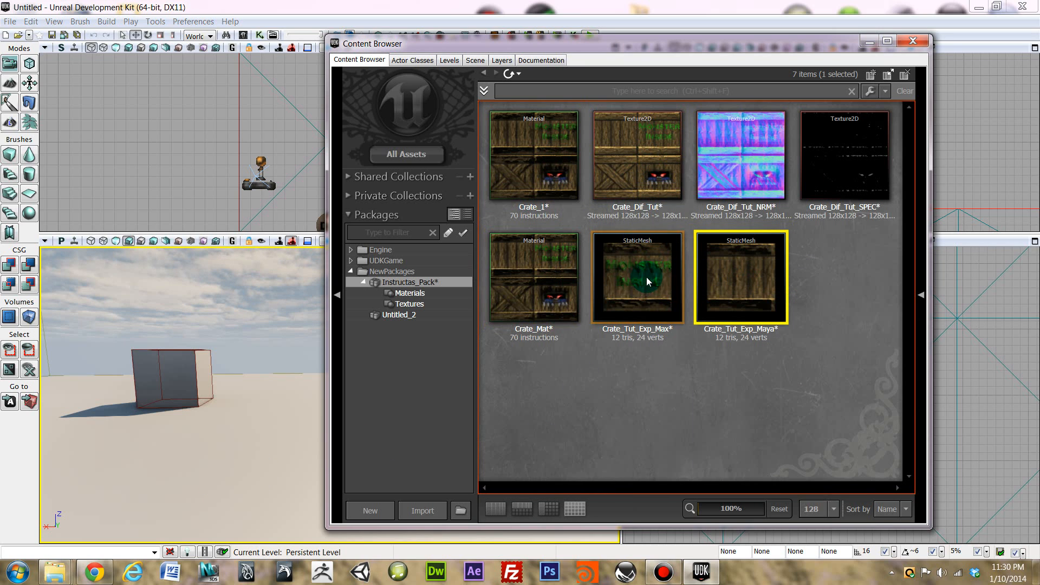
click(649, 281)
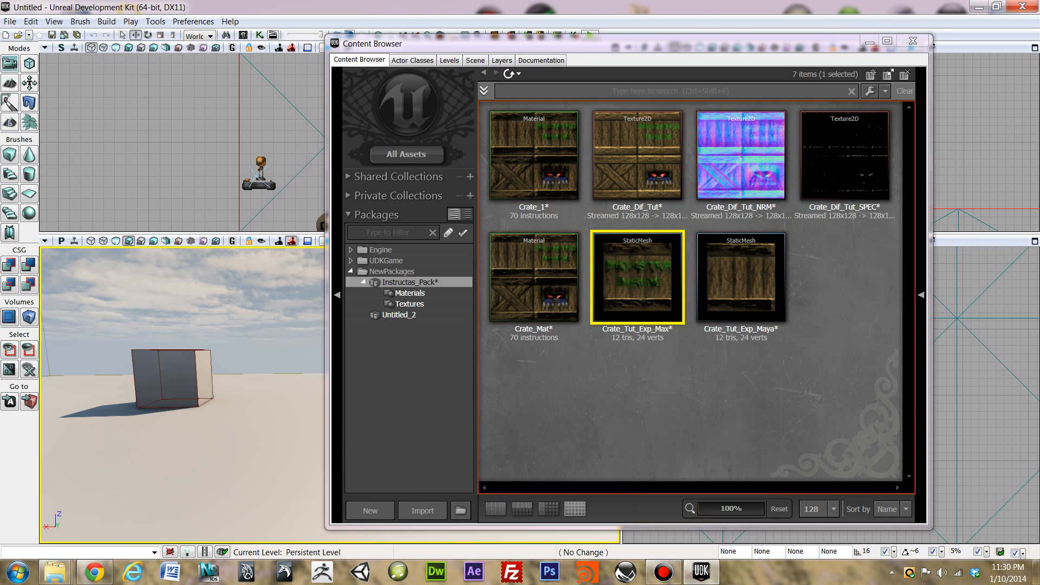
drag(184, 390, 231, 443)
right_click(205, 440)
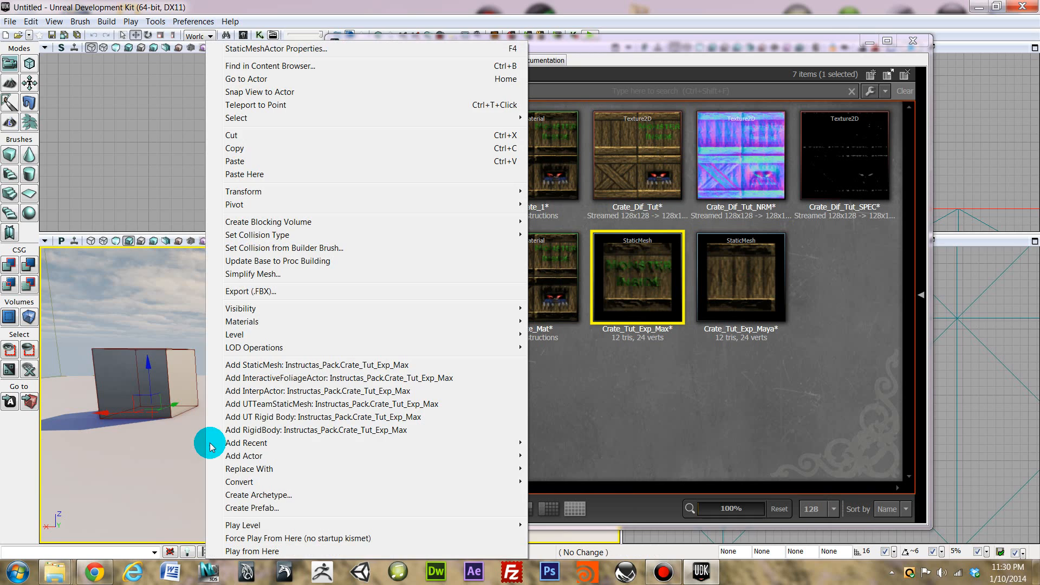
click(364, 366)
drag(218, 475, 149, 476)
Add the Crate_Tut_Exp_Maya static mesh on open floor beside the first crate.
click(742, 295)
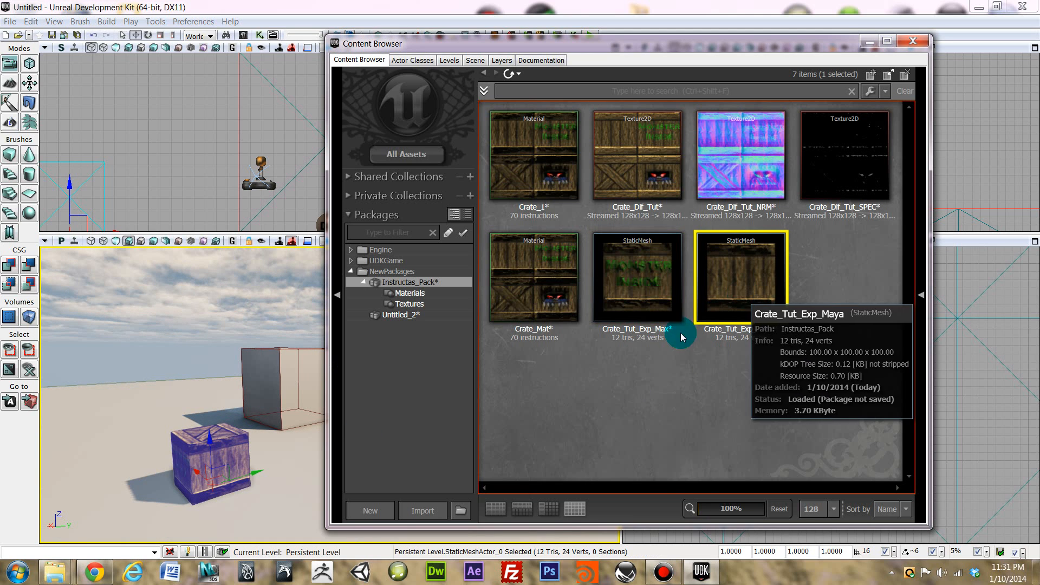
drag(285, 490, 330, 470)
right_click(149, 502)
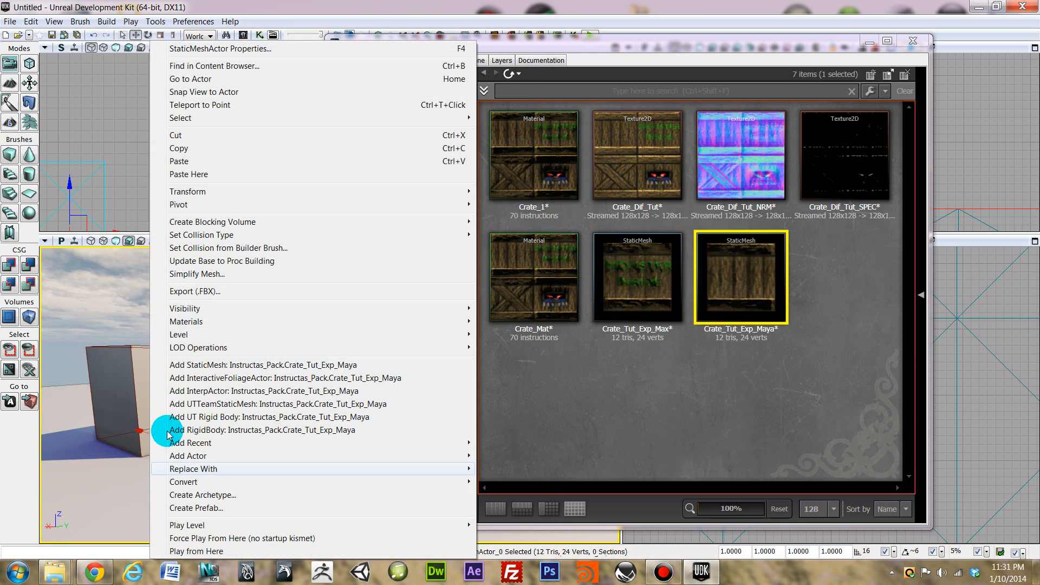
click(289, 365)
drag(247, 443, 214, 460)
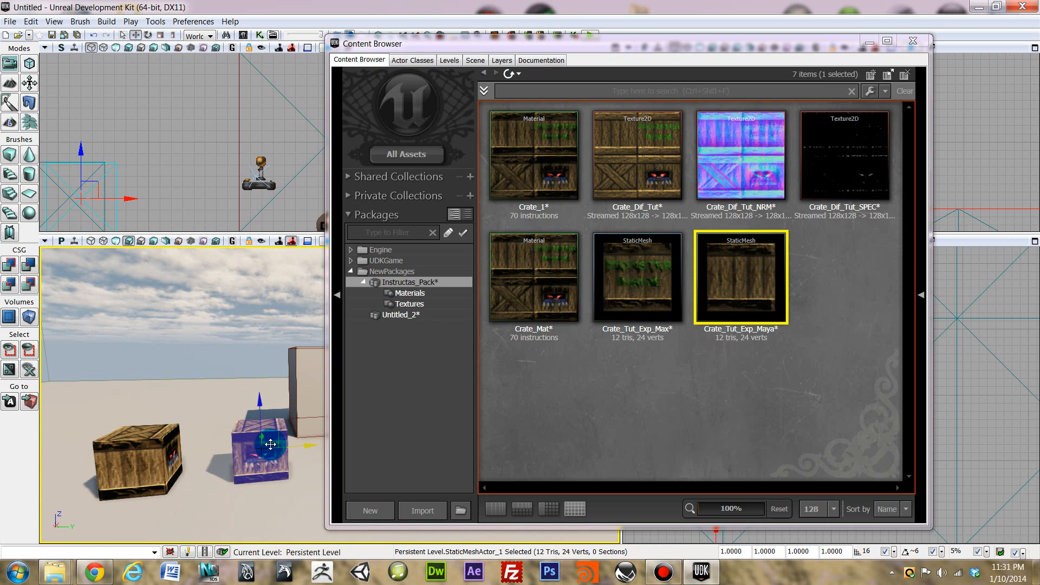
Fly the perspective camera around both crates and minimize the Content Browser.
drag(298, 379, 310, 505)
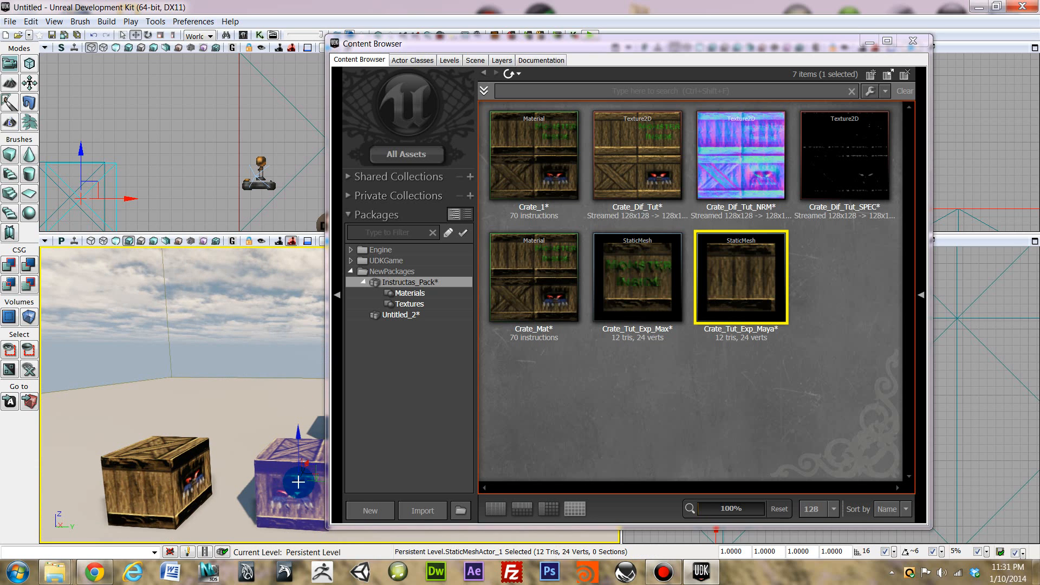
mouse_move(226, 440)
mouse_down()
mouse_move(200, 433)
mouse_move(167, 477)
mouse_move(217, 455)
mouse_move(265, 496)
mouse_move(274, 473)
mouse_move(261, 490)
mouse_up()
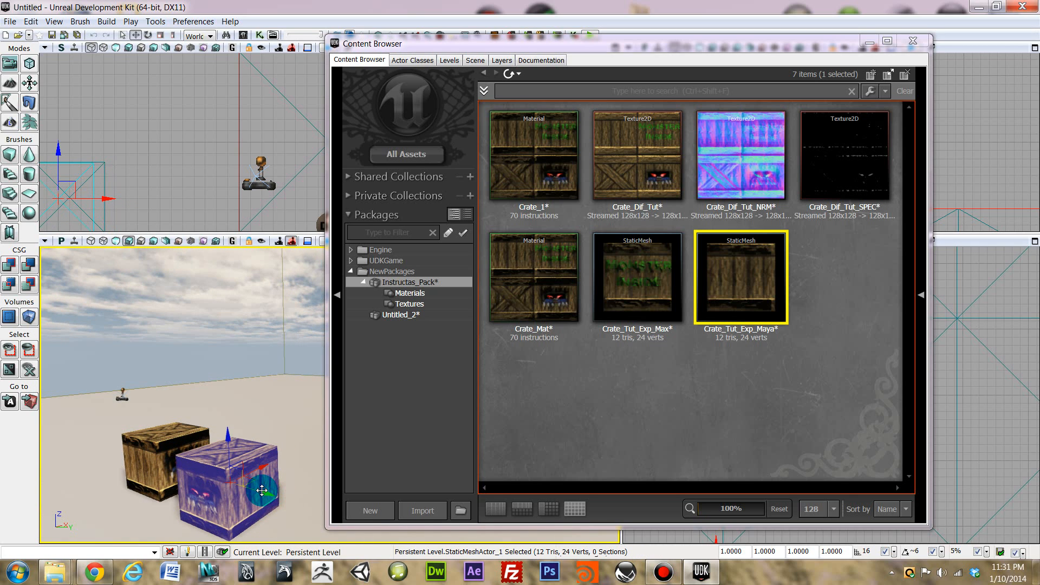
drag(99, 483, 146, 504)
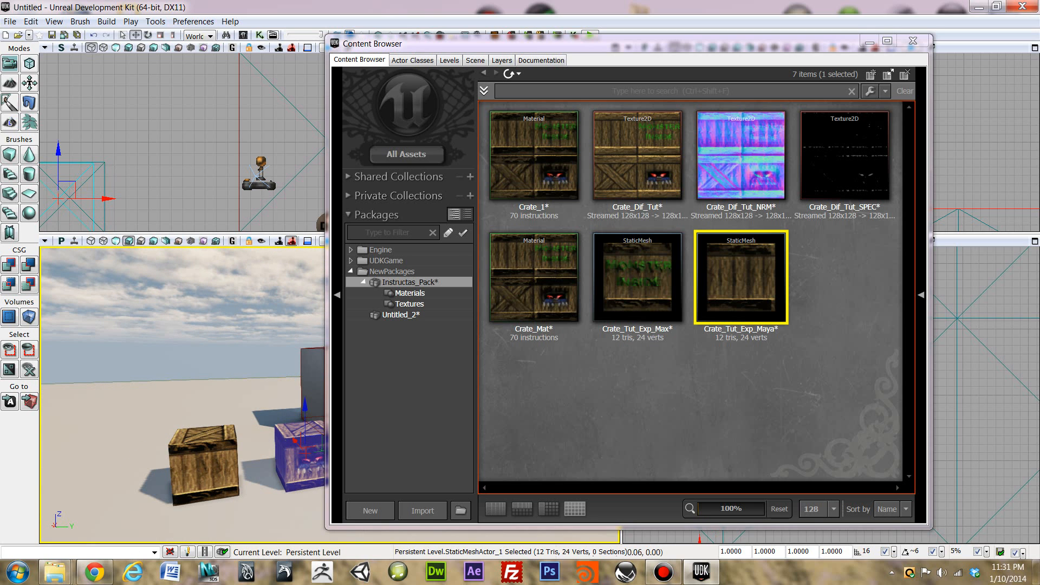
click(868, 41)
mouse_move(413, 443)
mouse_down()
mouse_move(379, 395)
mouse_move(382, 455)
mouse_move(399, 422)
mouse_move(379, 390)
mouse_move(378, 438)
mouse_move(389, 406)
mouse_move(363, 450)
mouse_move(393, 441)
mouse_move(363, 395)
mouse_move(393, 431)
mouse_up()
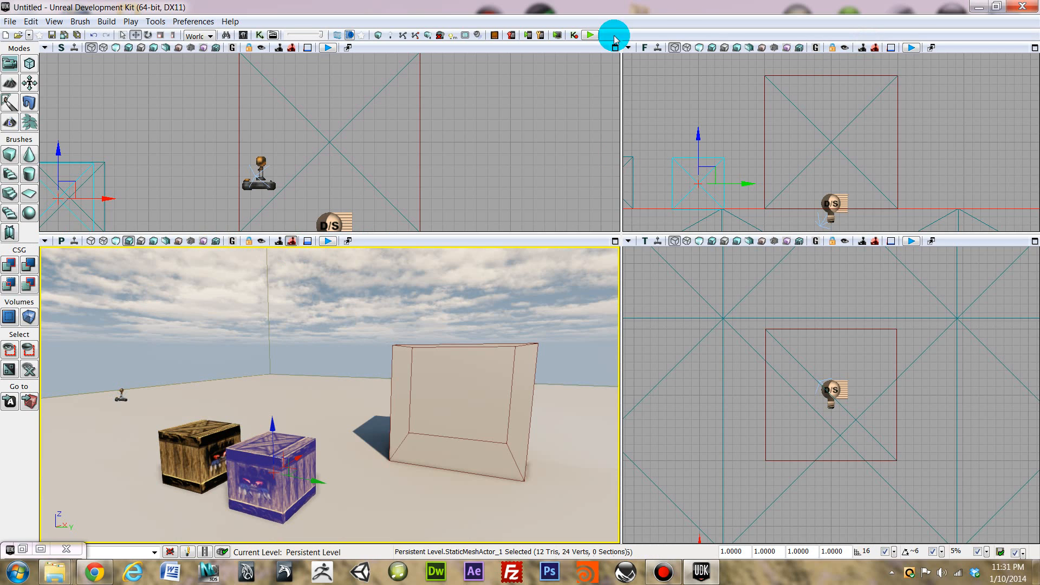
Run Build All for the level including lighting, then restore the Content Browser.
click(428, 36)
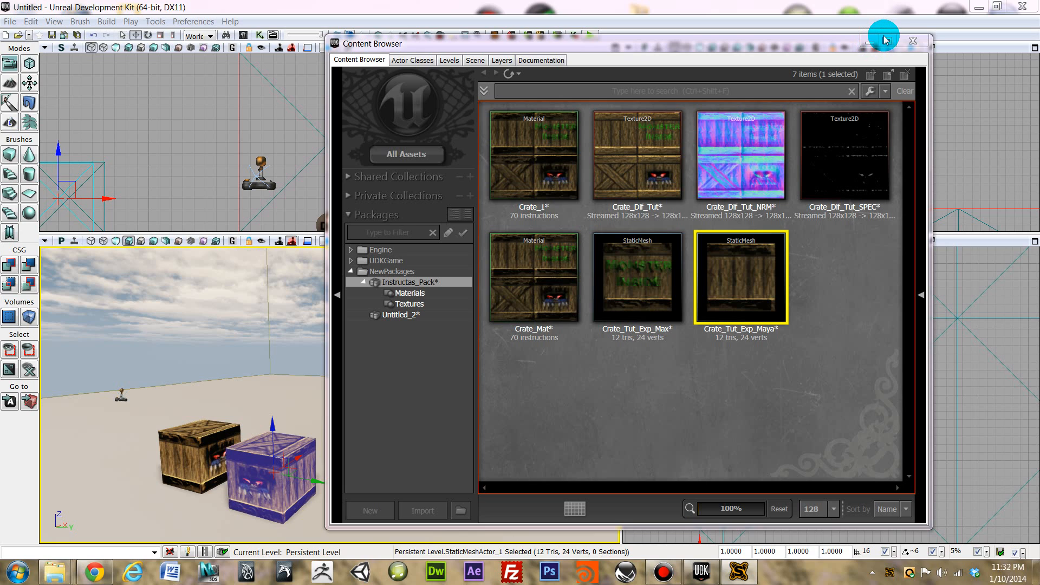
click(871, 45)
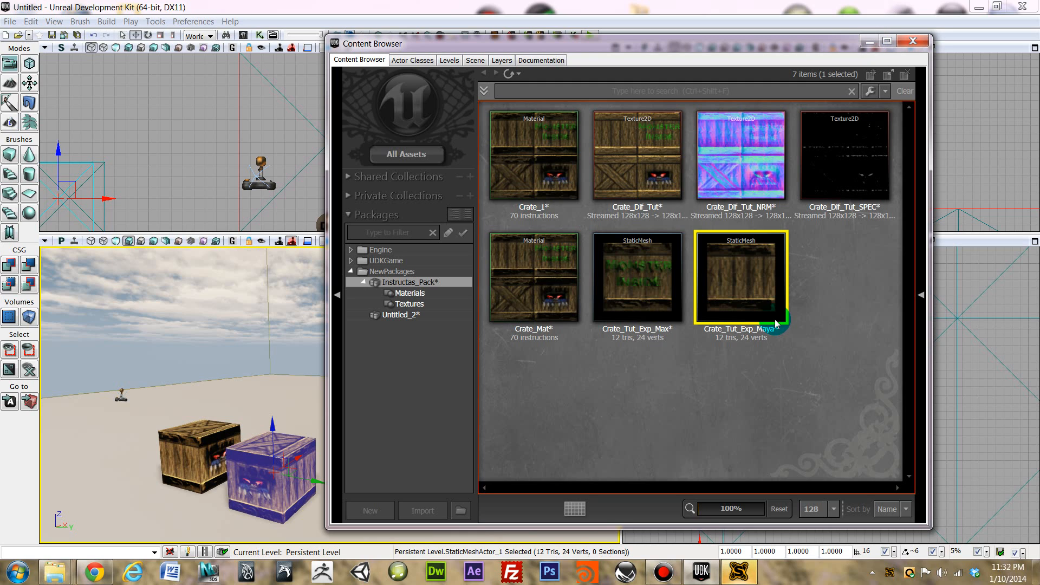
Open the Swarm Agent build status window from the taskbar and reposition it.
click(745, 578)
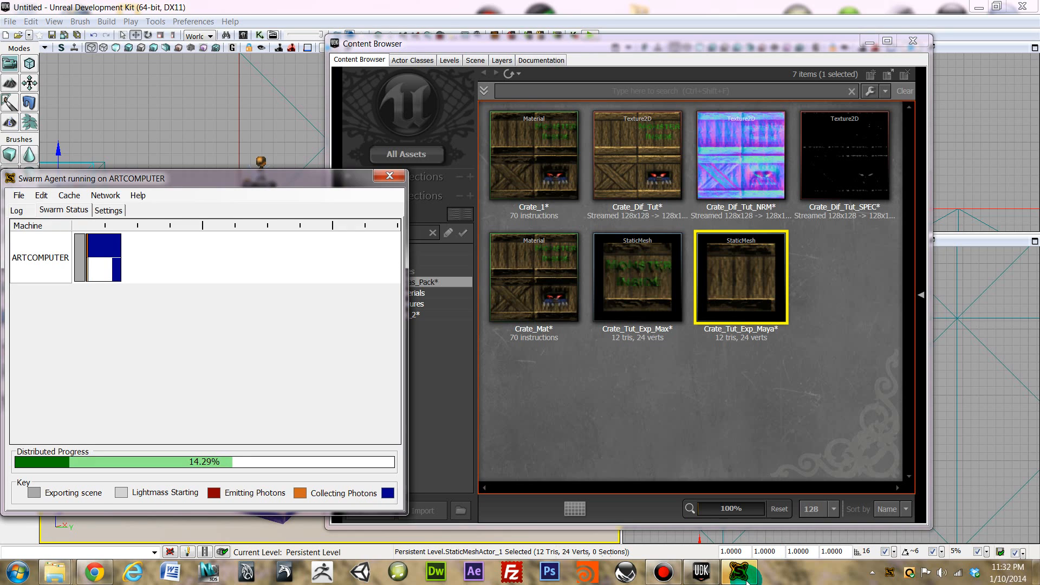
drag(271, 171, 232, 134)
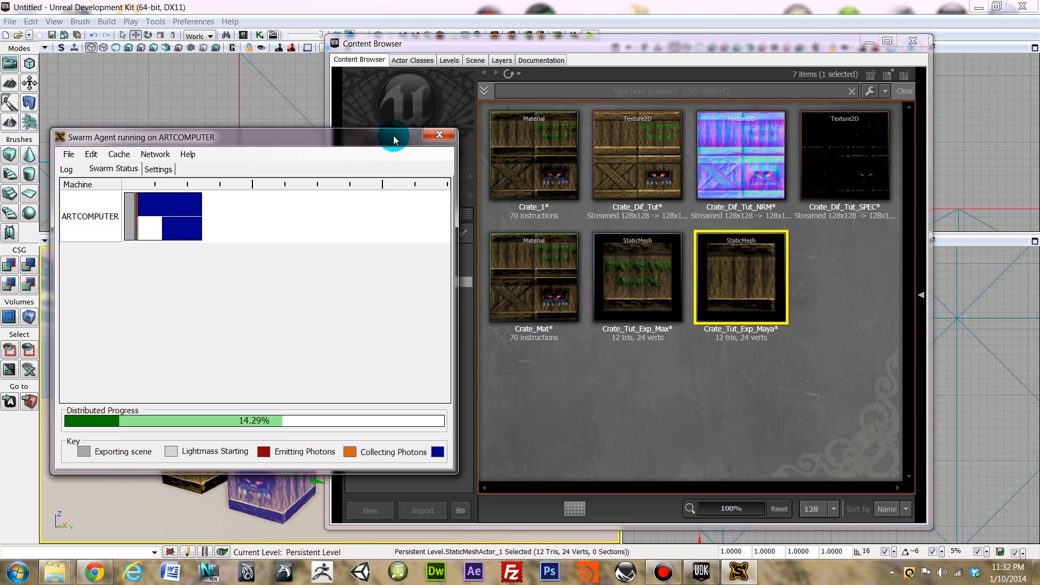
mouse_move(392, 137)
mouse_down()
mouse_move(381, 137)
mouse_move(391, 136)
mouse_up()
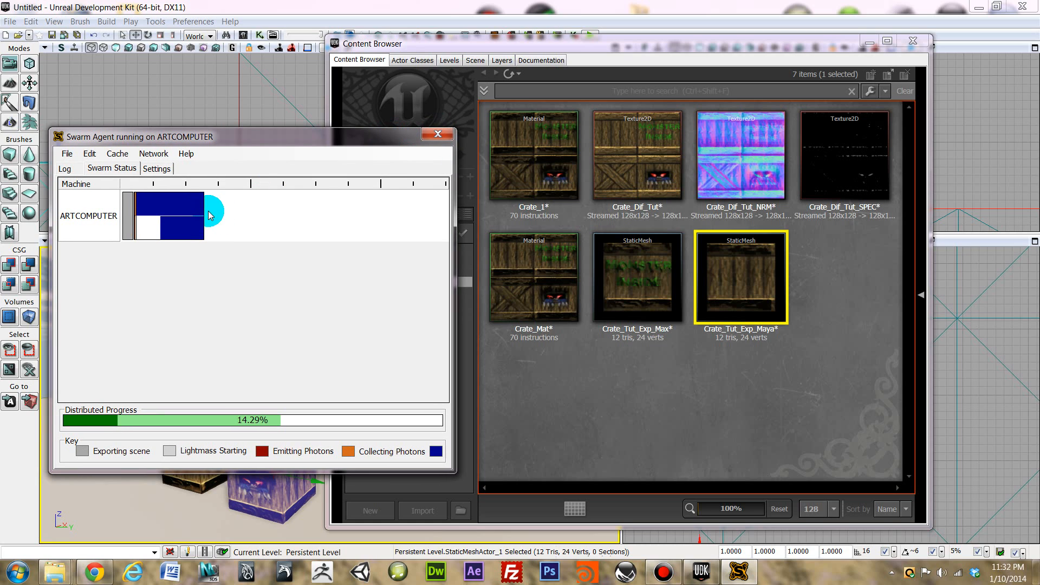
mouse_move(204, 208)
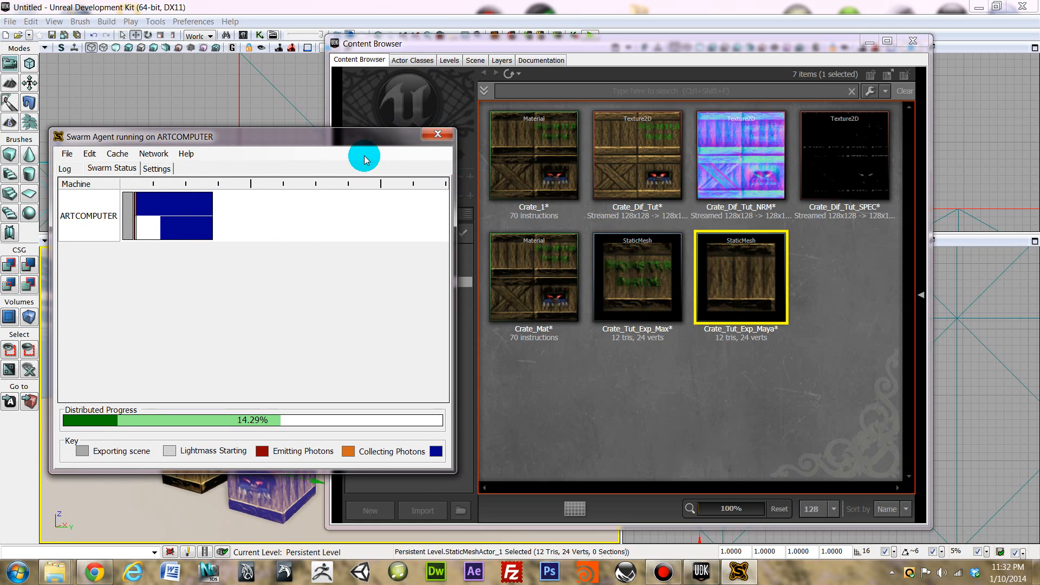
drag(407, 142, 429, 188)
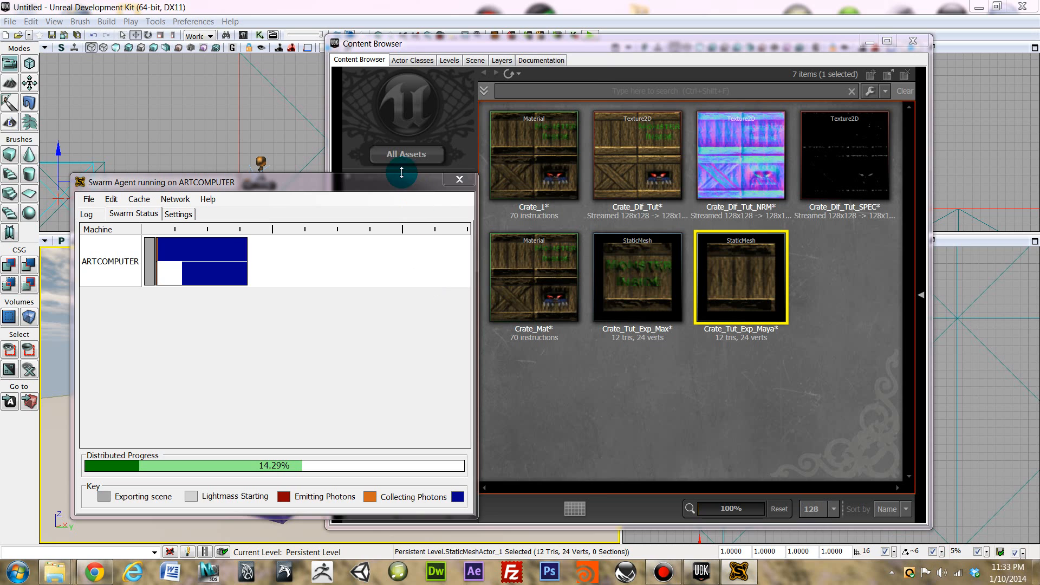
drag(374, 183, 202, 539)
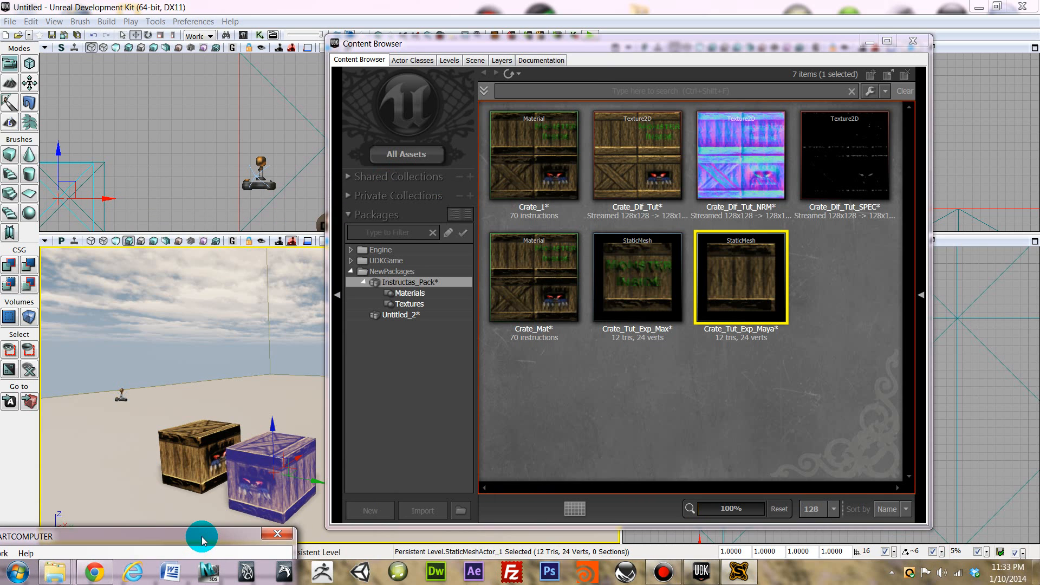
click(647, 51)
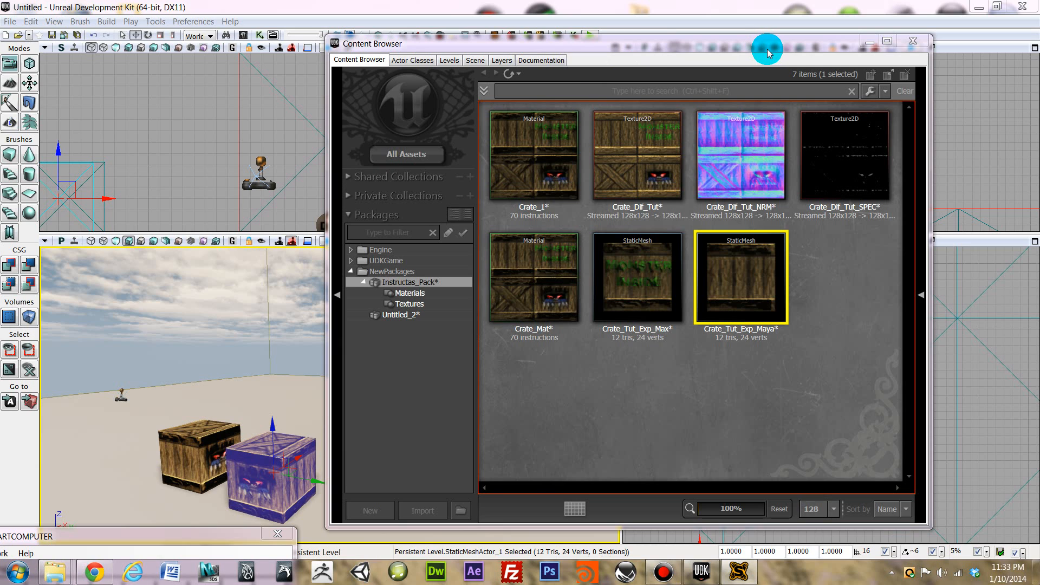
Restore the Swarm status window and move it upper left, showing 14.29% distributed progress.
click(236, 539)
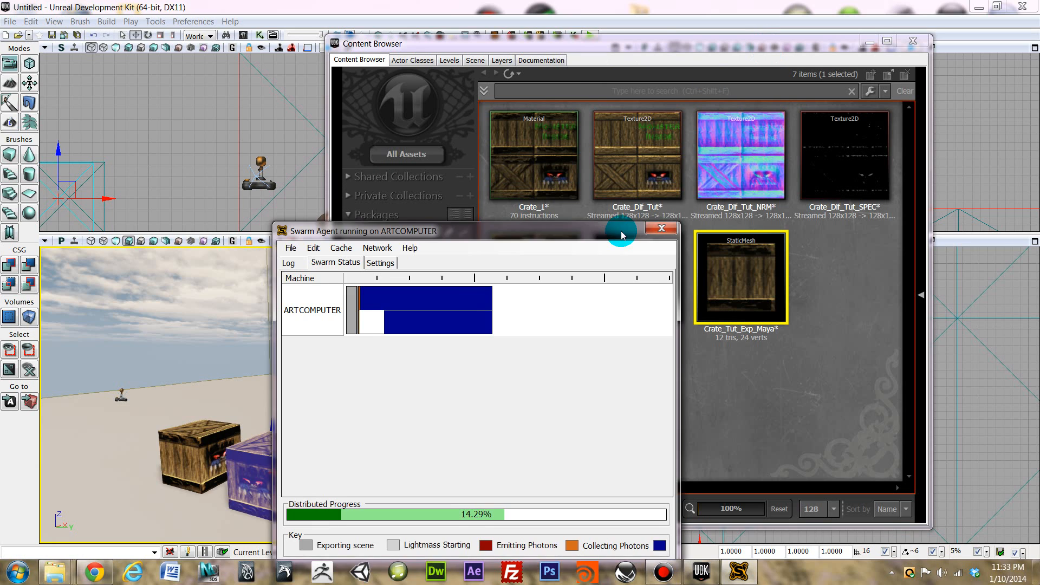
drag(614, 225, 477, 211)
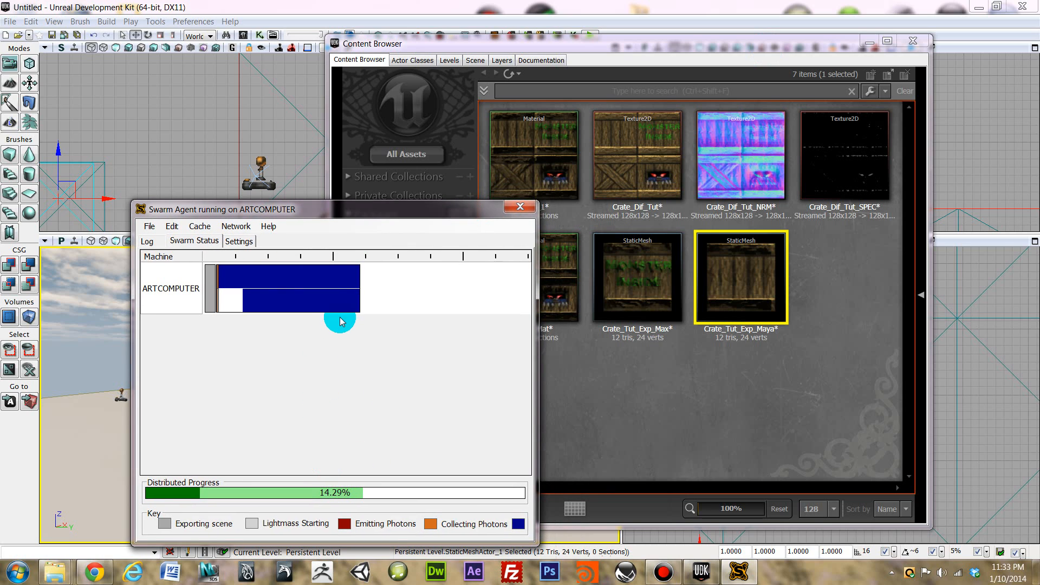
mouse_move(355, 273)
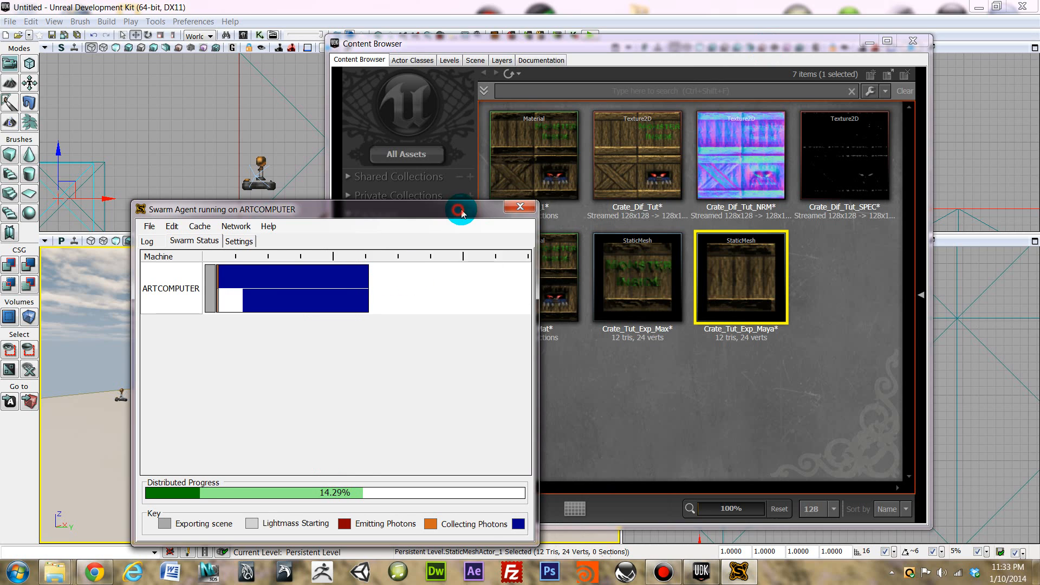
drag(461, 212, 438, 224)
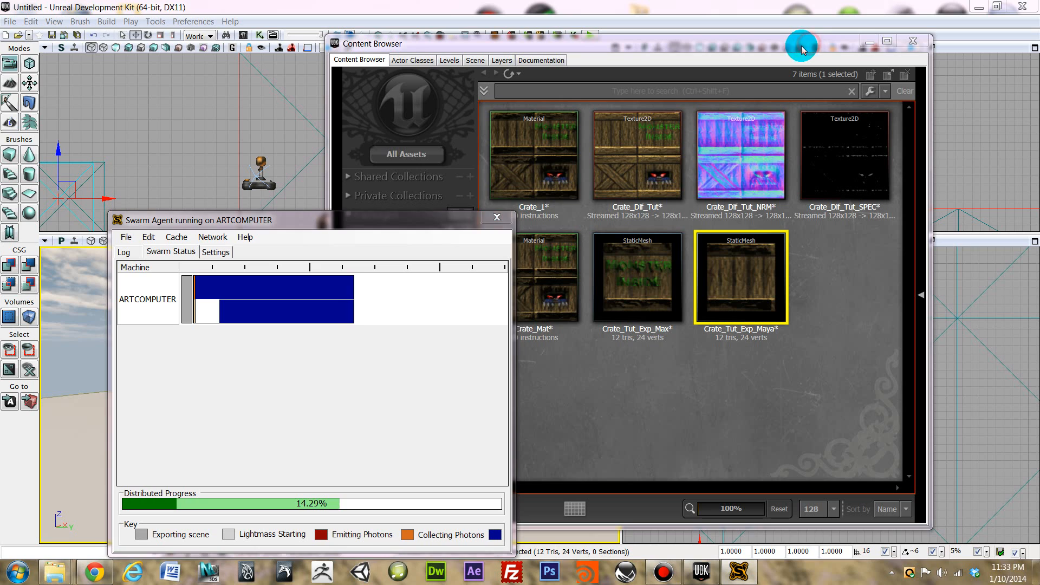
drag(438, 223, 348, 129)
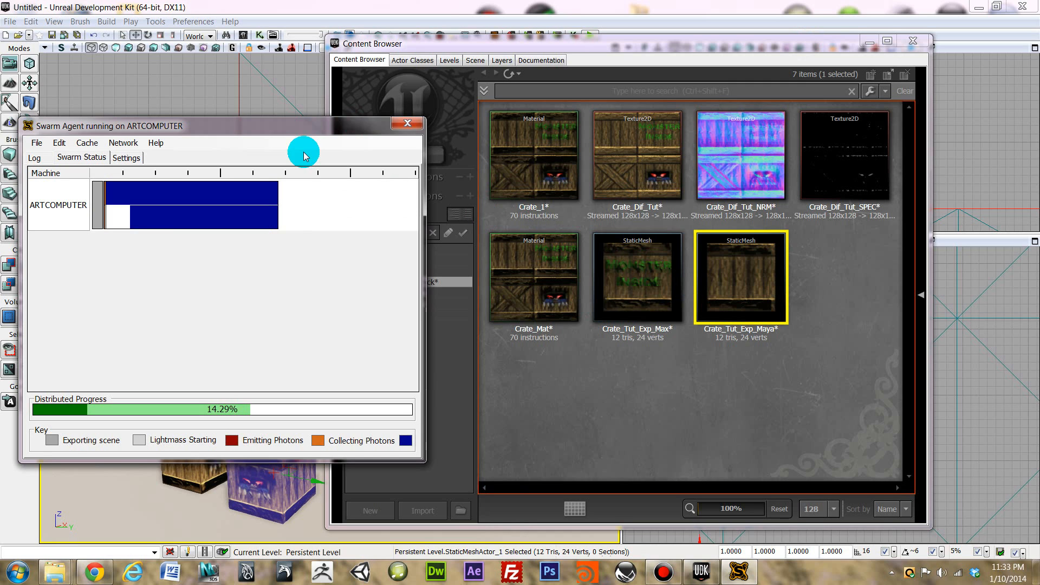
click(756, 46)
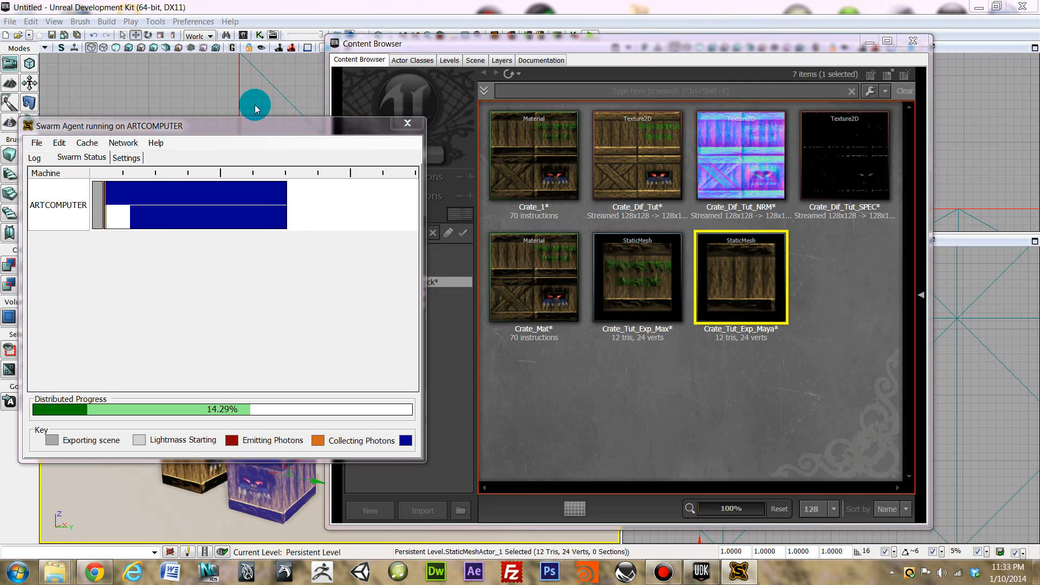
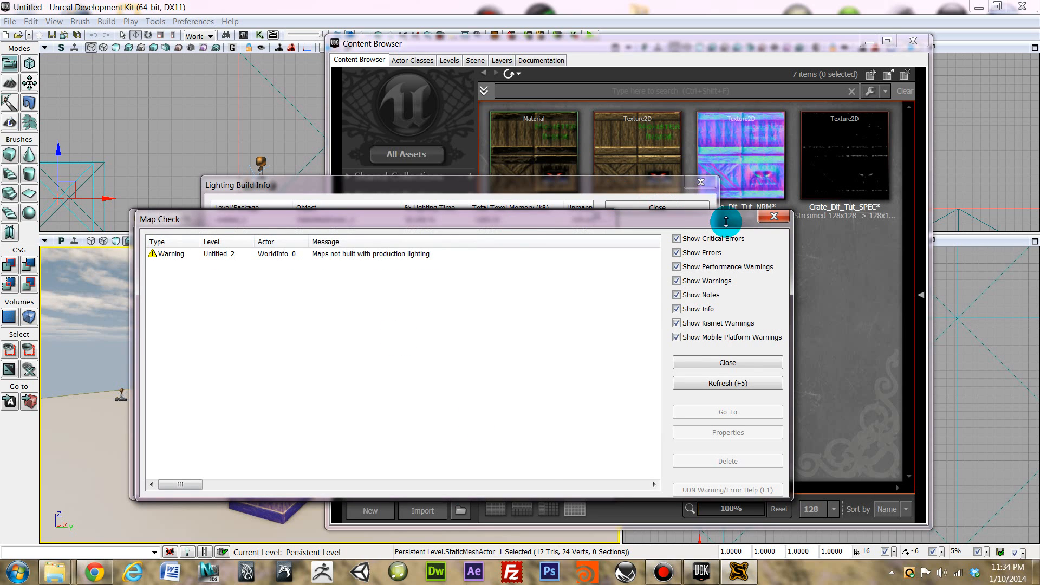
Close the Map Check, Lighting Results and Lighting Build Info reports and refocus the Content Browser.
click(736, 362)
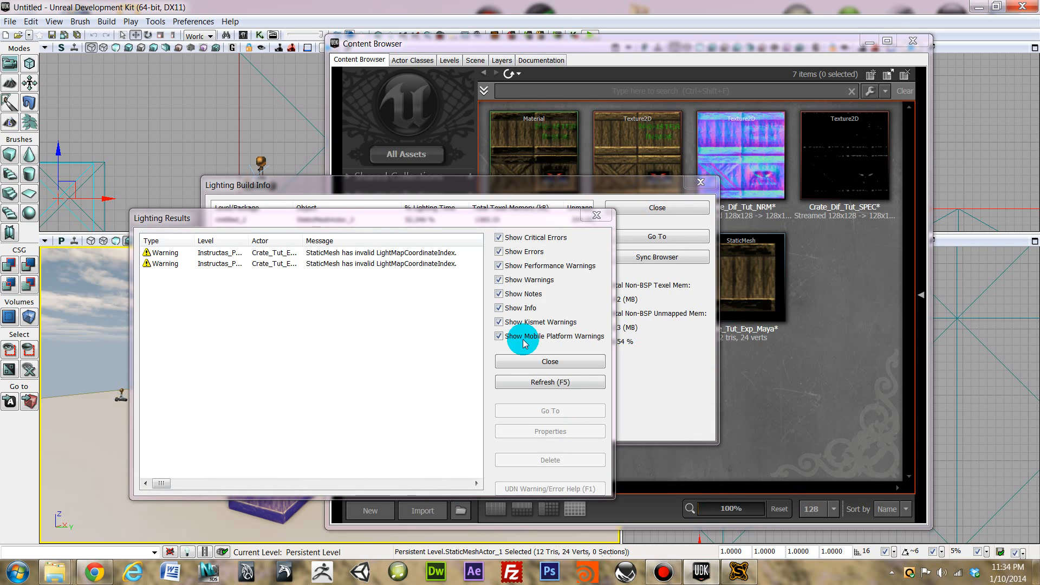
click(550, 362)
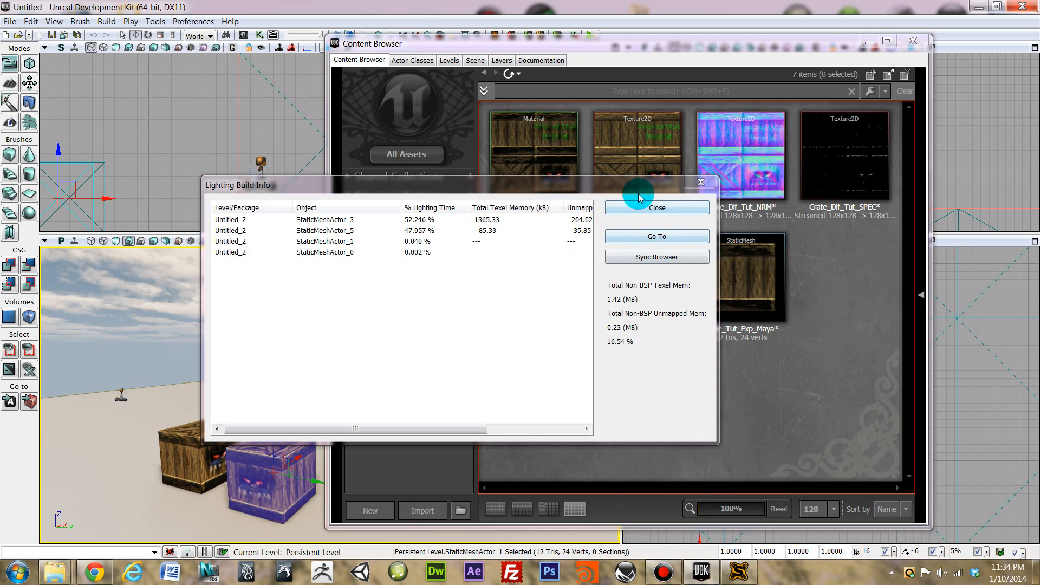
click(655, 207)
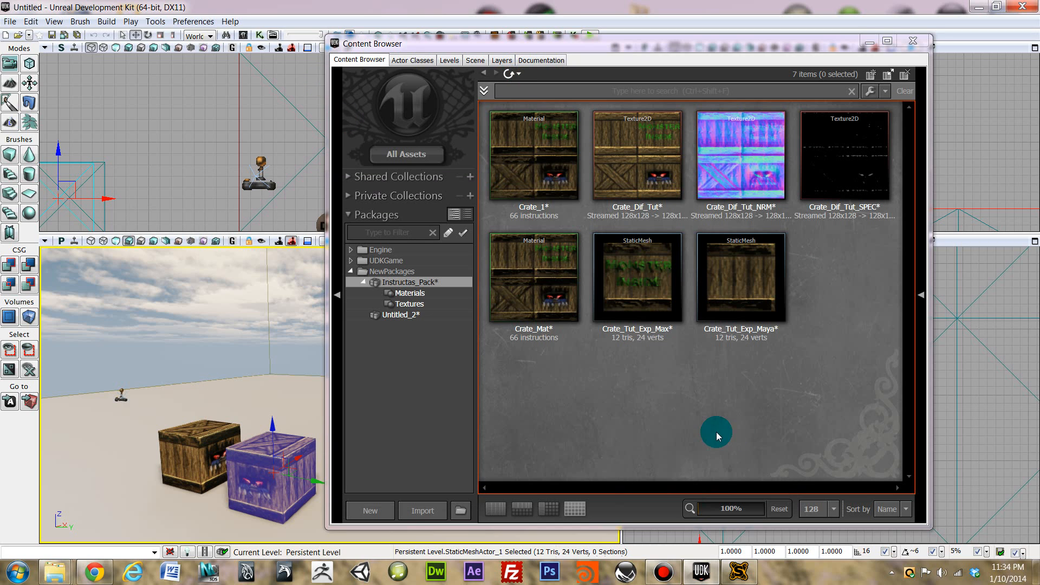
click(695, 429)
Run File > Save All and open the Documents library in the Save Package dialog.
click(10, 21)
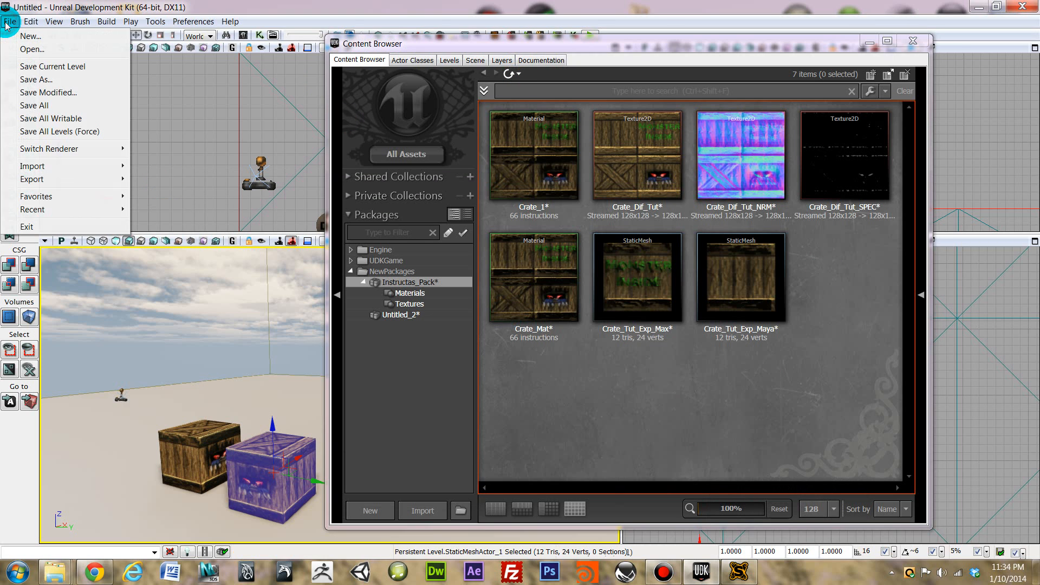
click(37, 105)
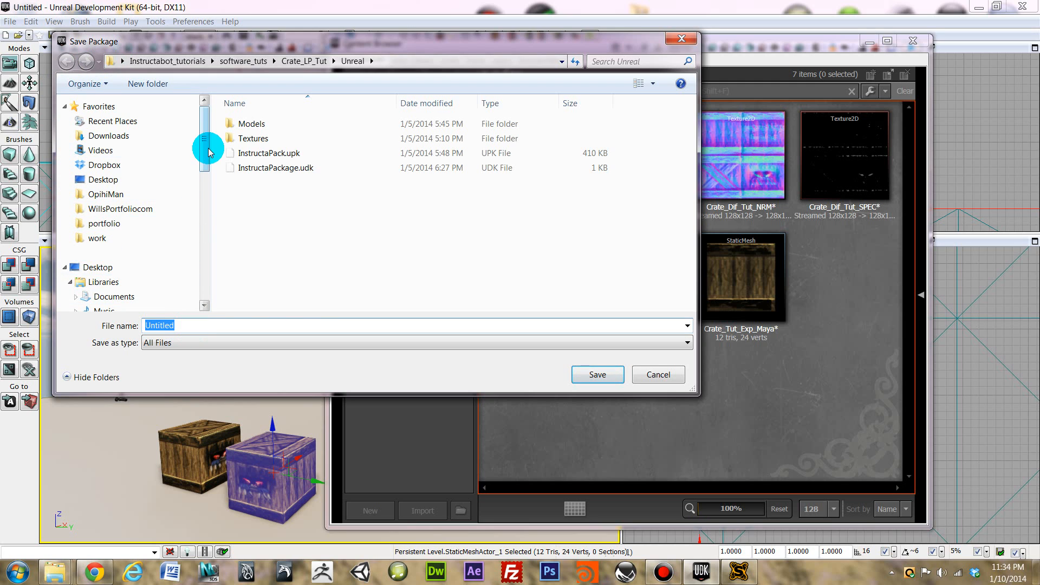
drag(205, 141, 205, 163)
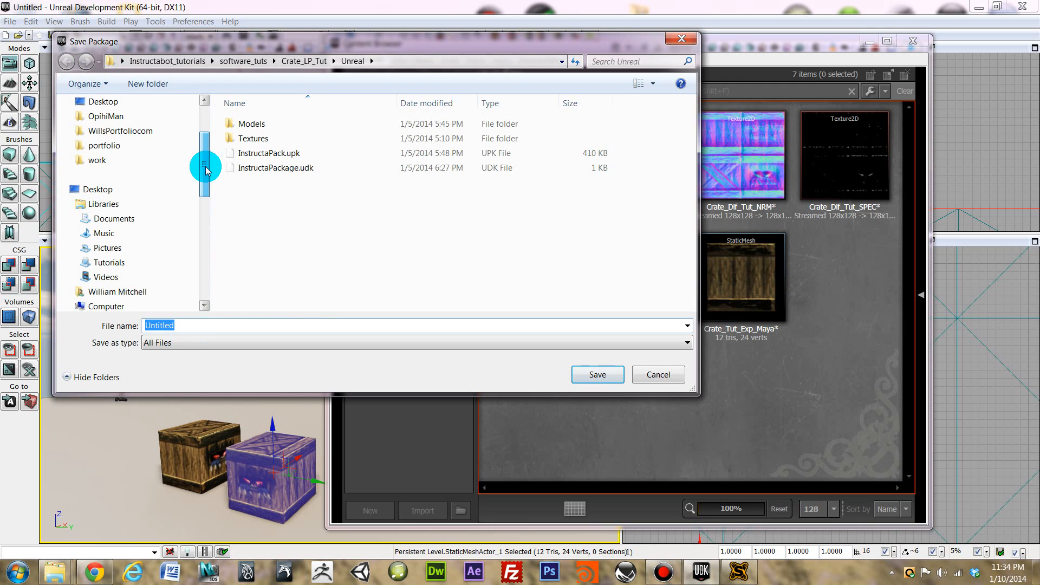
click(105, 205)
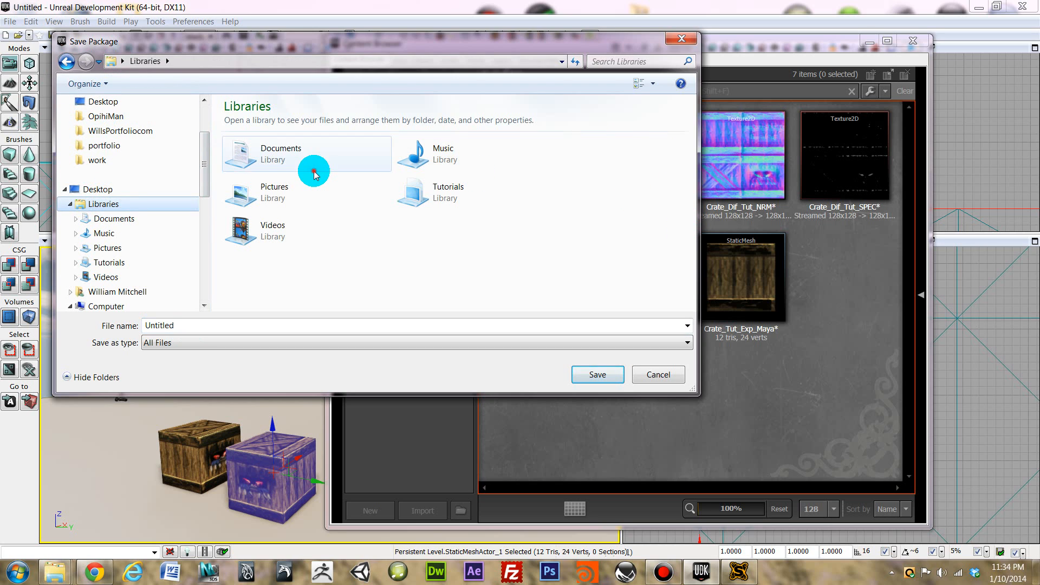
click(314, 171)
double_click(314, 172)
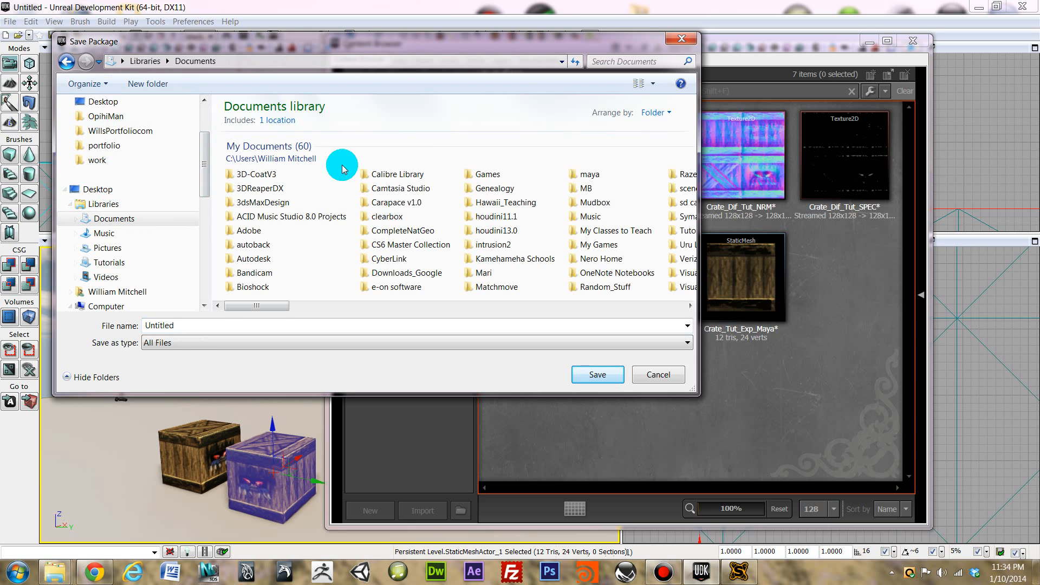
Point the Save Package dialog's folder tree at the Desktop.
click(274, 311)
drag(274, 311, 450, 312)
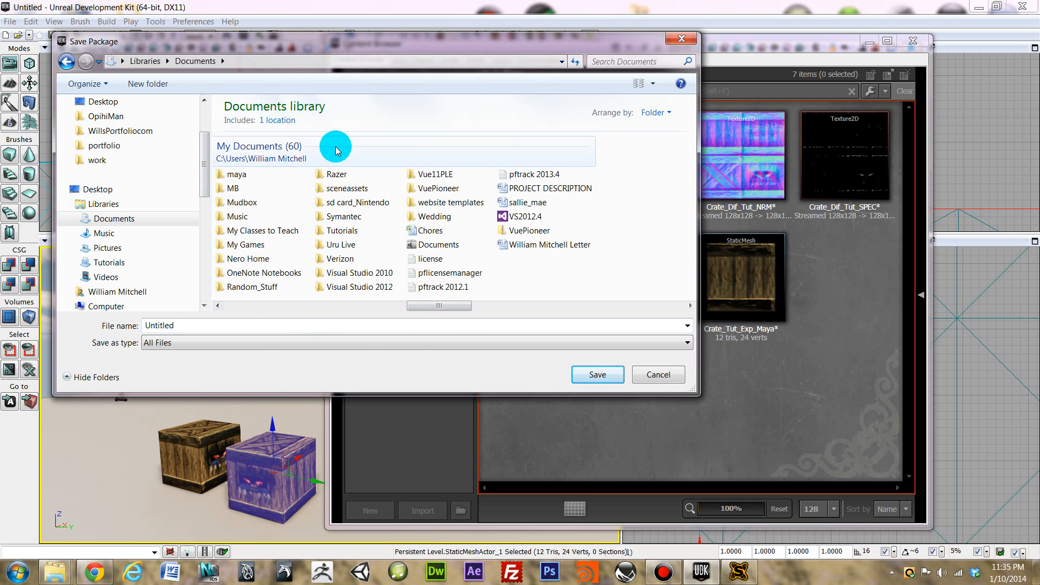
drag(455, 307, 210, 313)
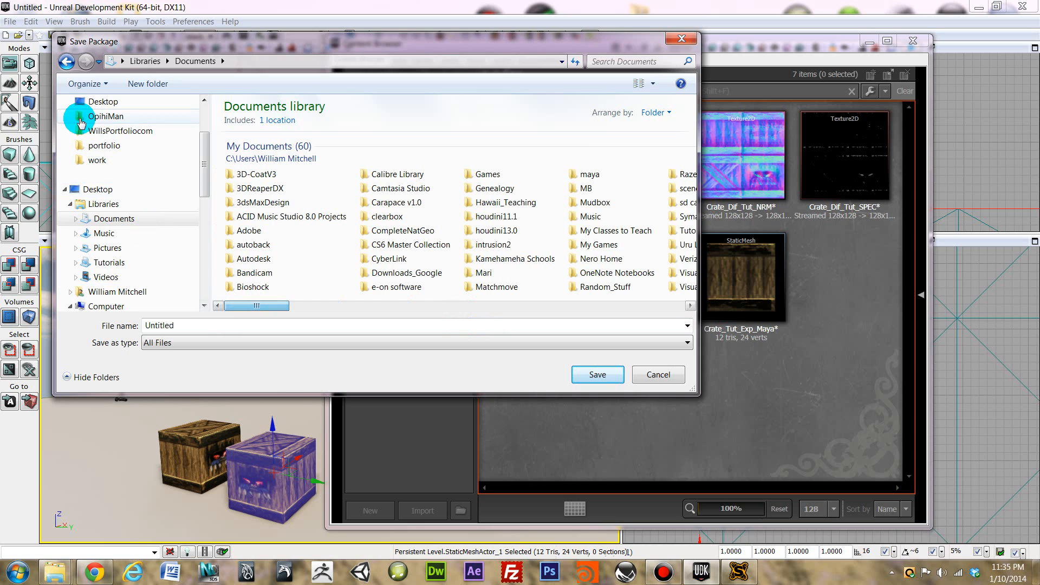
click(99, 115)
click(100, 104)
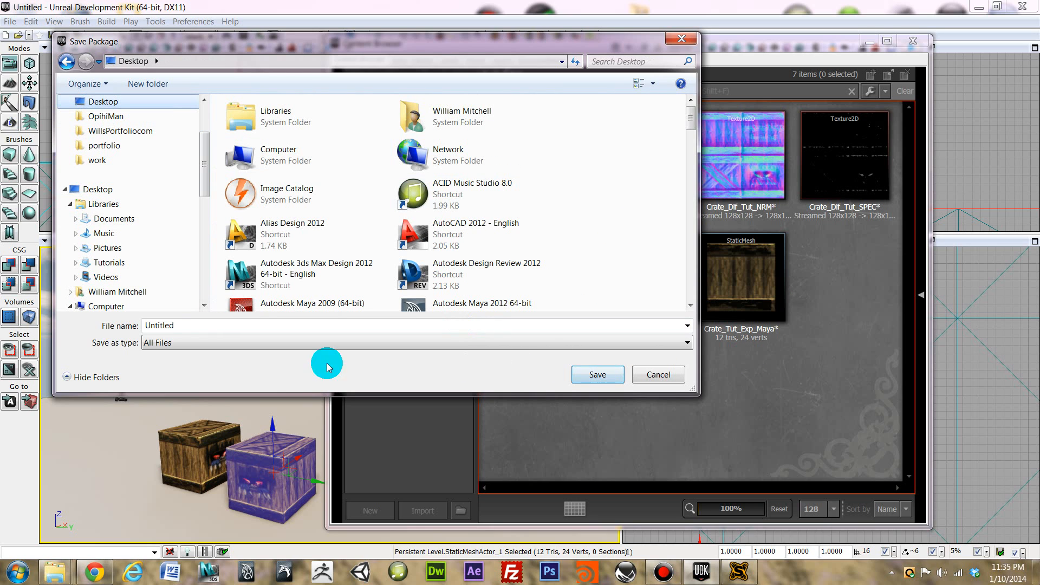
mouse_move(206, 195)
mouse_down()
mouse_move(213, 297)
mouse_move(202, 187)
mouse_up()
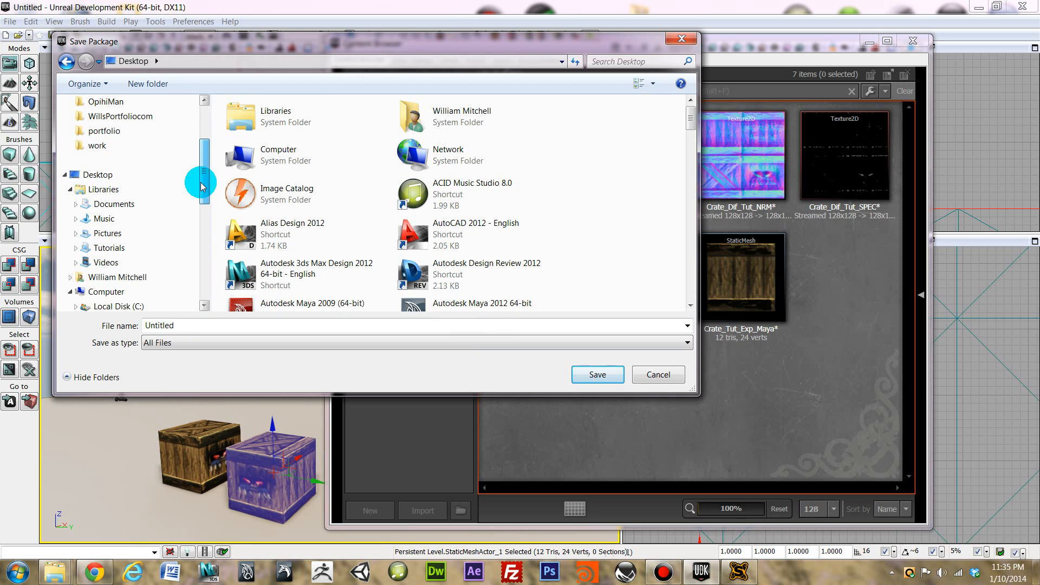
click(127, 205)
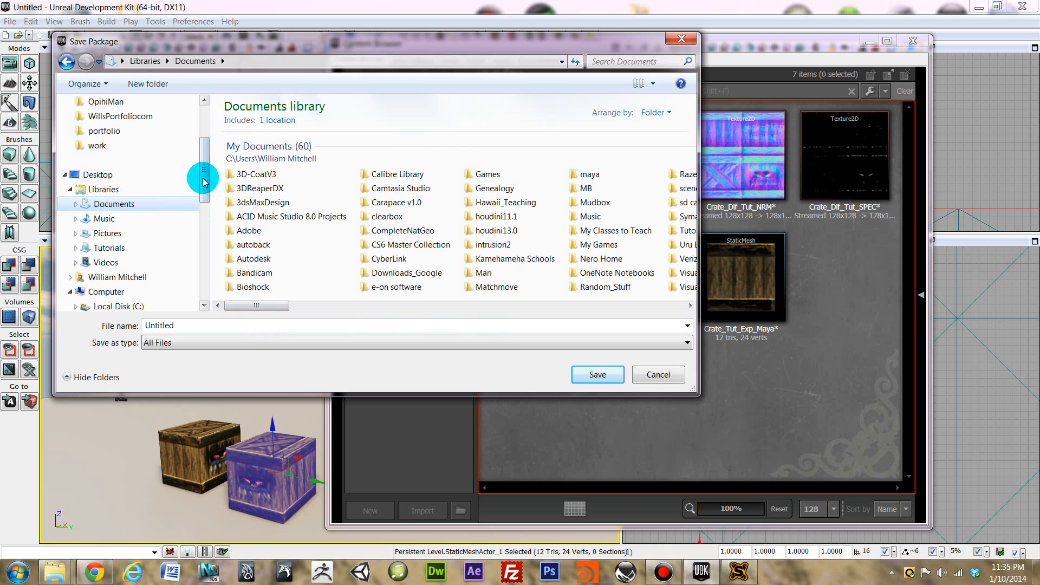
drag(201, 174, 147, 120)
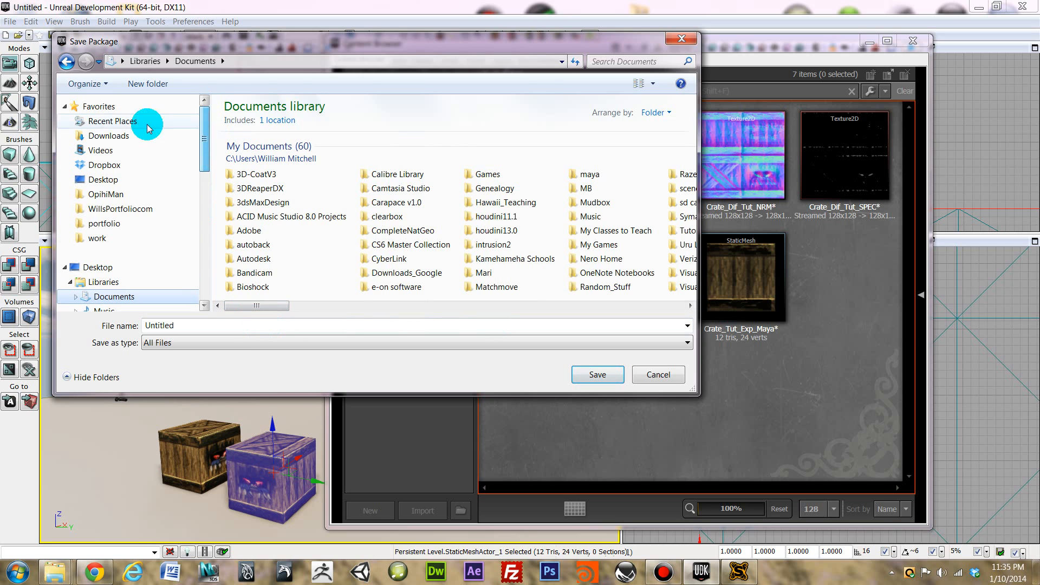
click(114, 271)
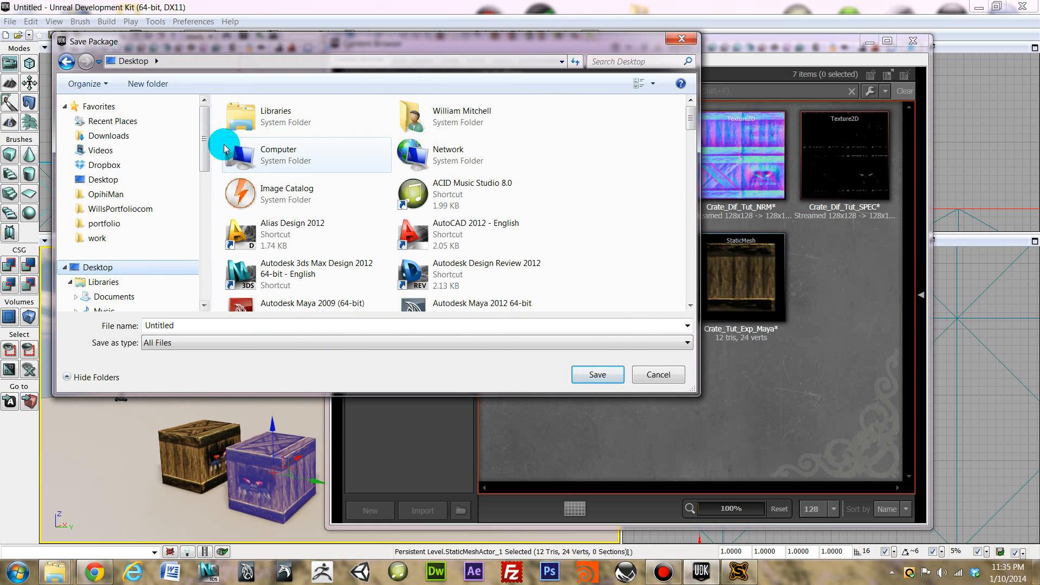
drag(204, 136, 207, 167)
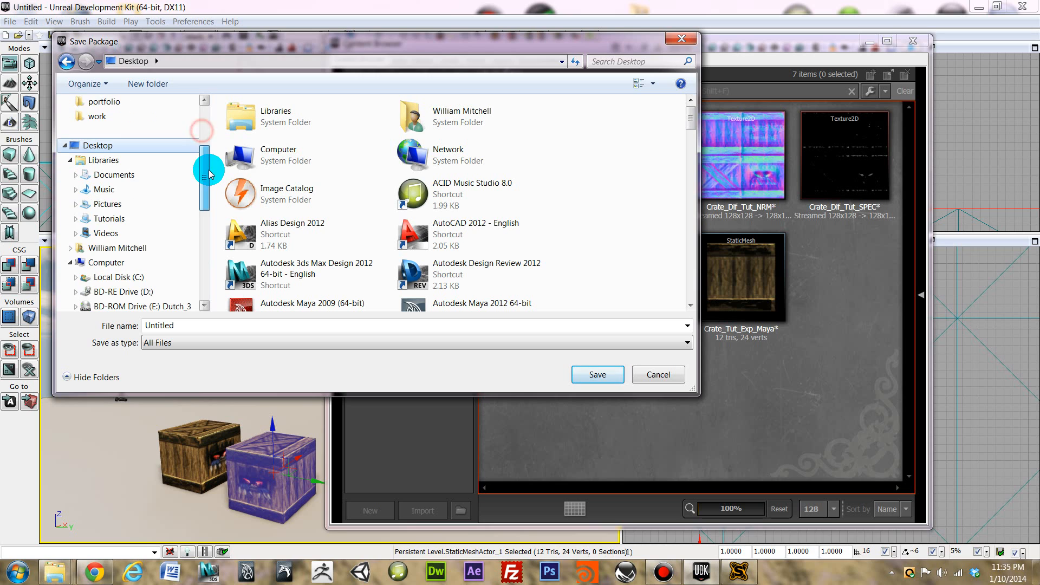
Browse the C drive and look through the Program Files folder.
click(119, 279)
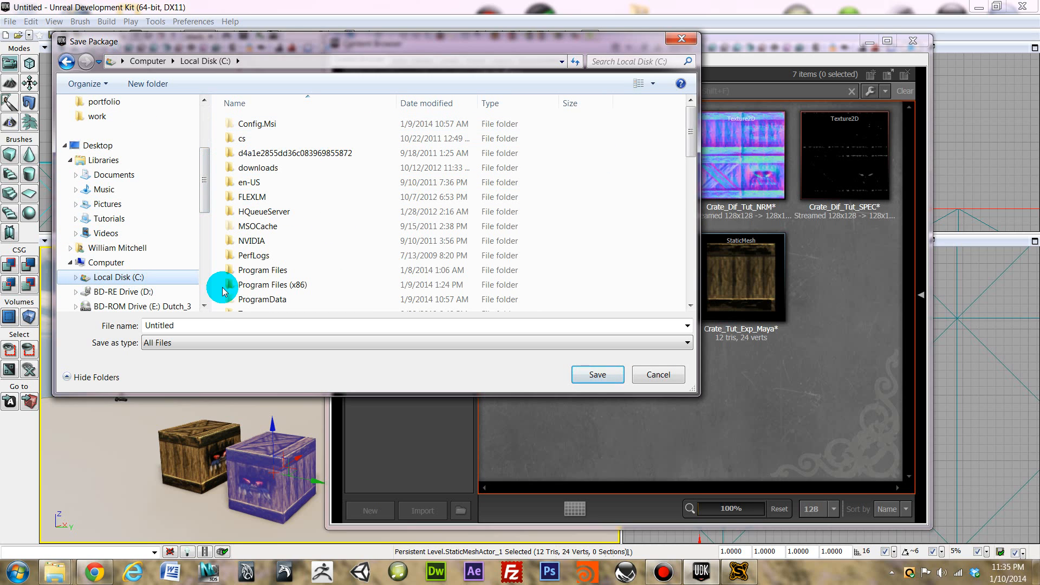
double_click(262, 271)
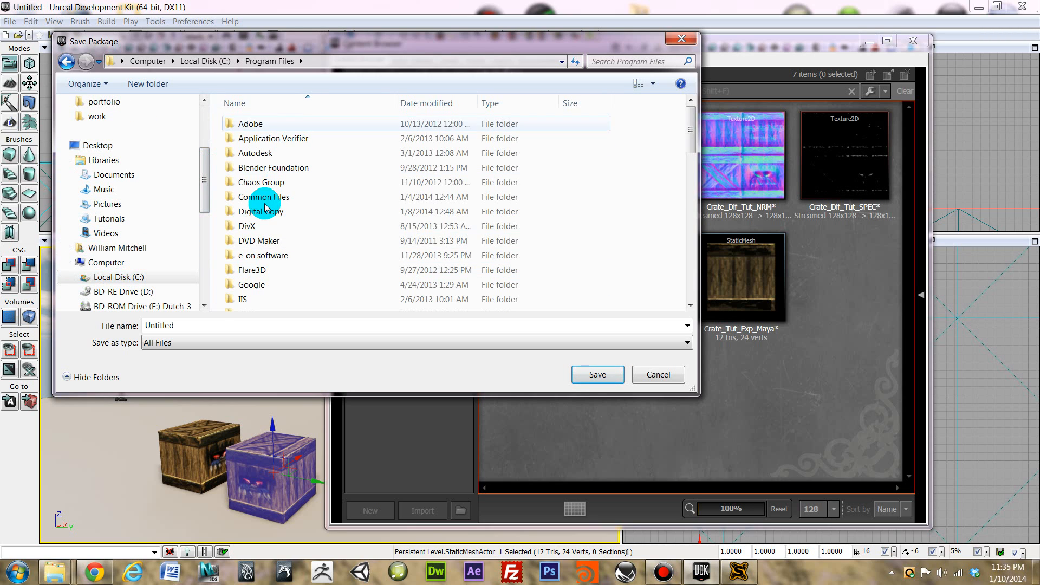
scroll(270, 288, down, 2)
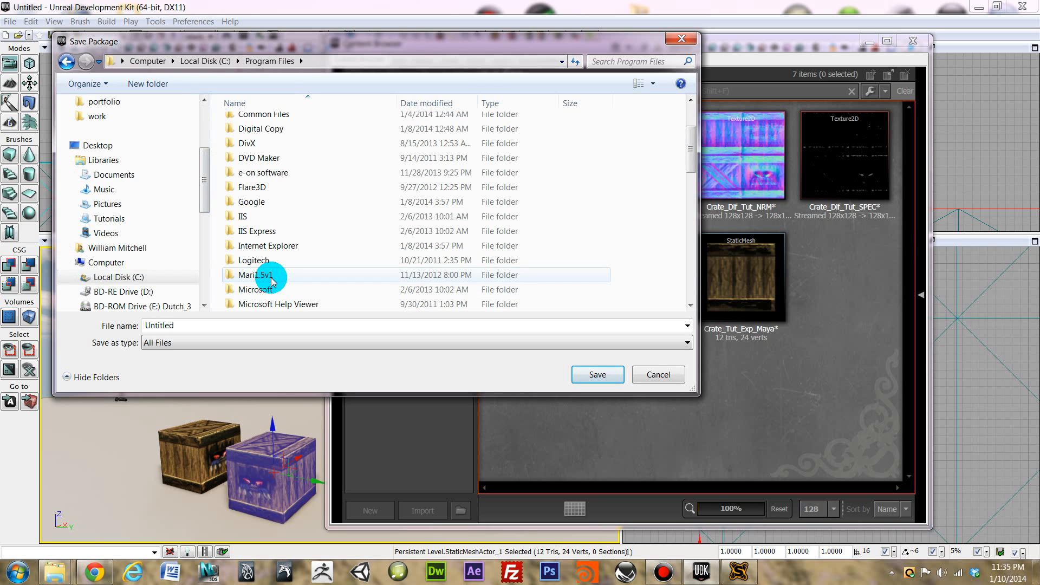
scroll(271, 281, down, 13)
scroll(271, 280, up, 6)
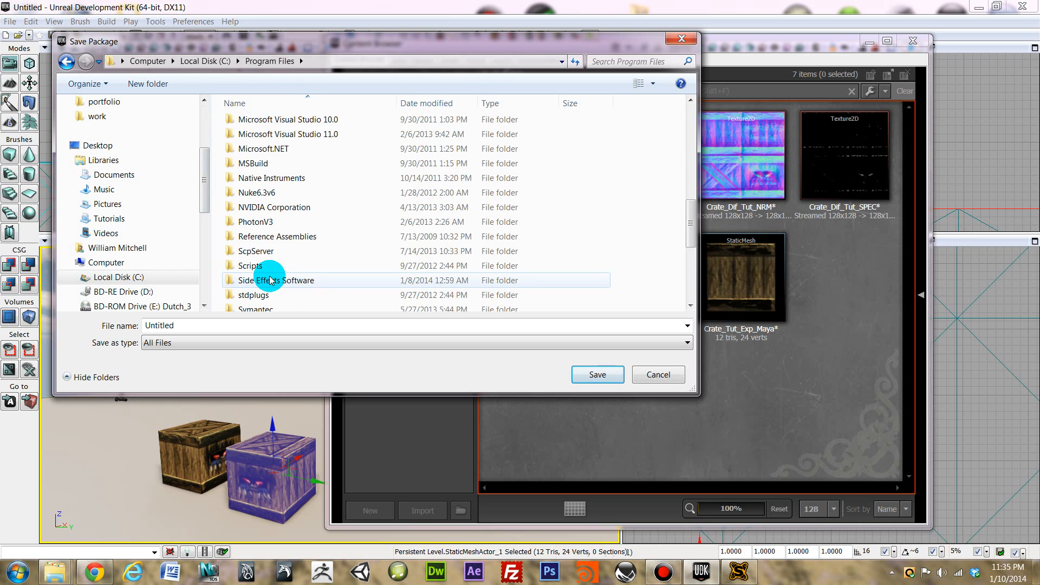
scroll(269, 281, up, 9)
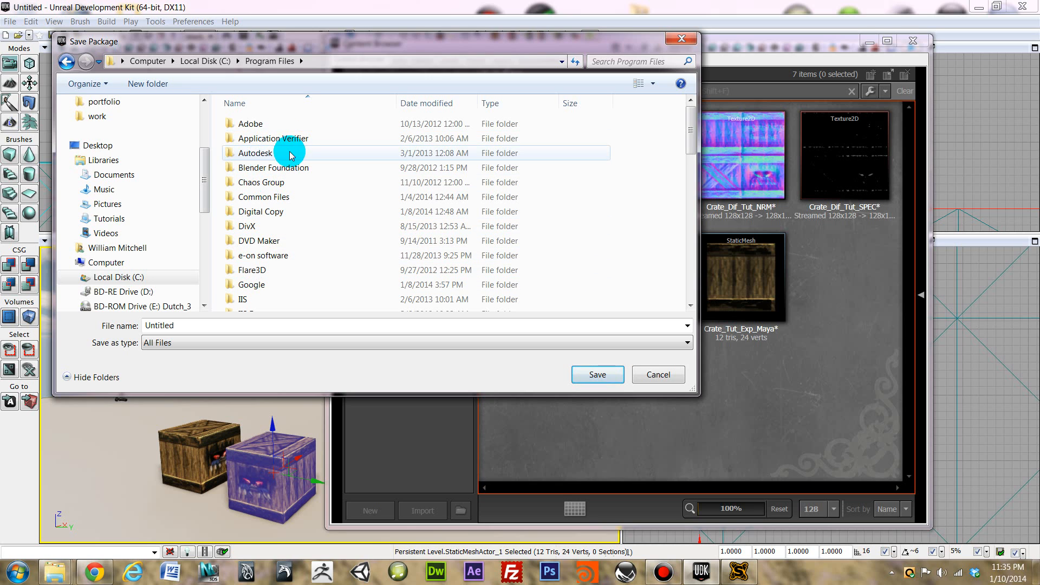
scroll(255, 287, down, 2)
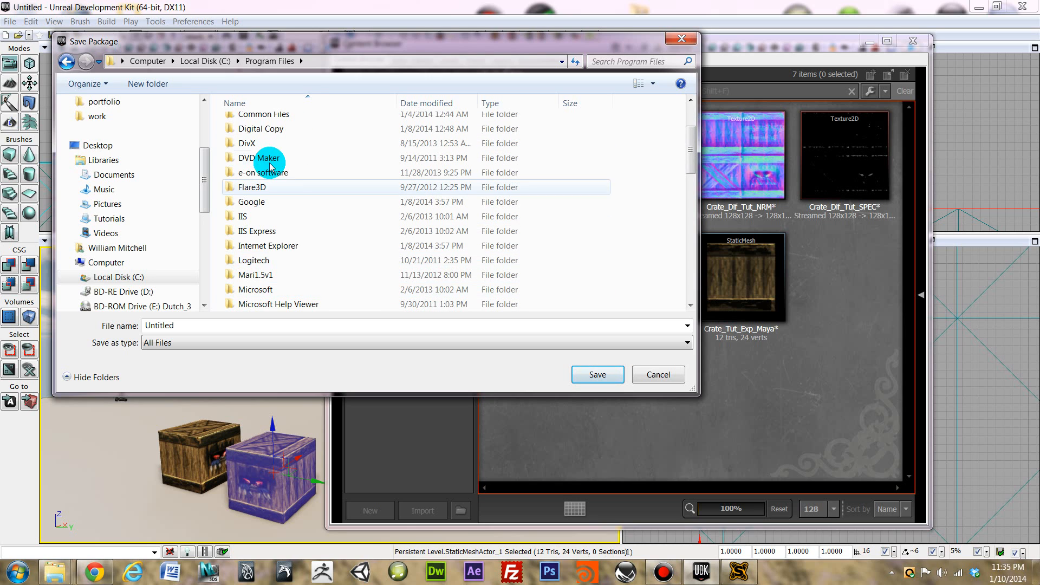
scroll(297, 274, up, 2)
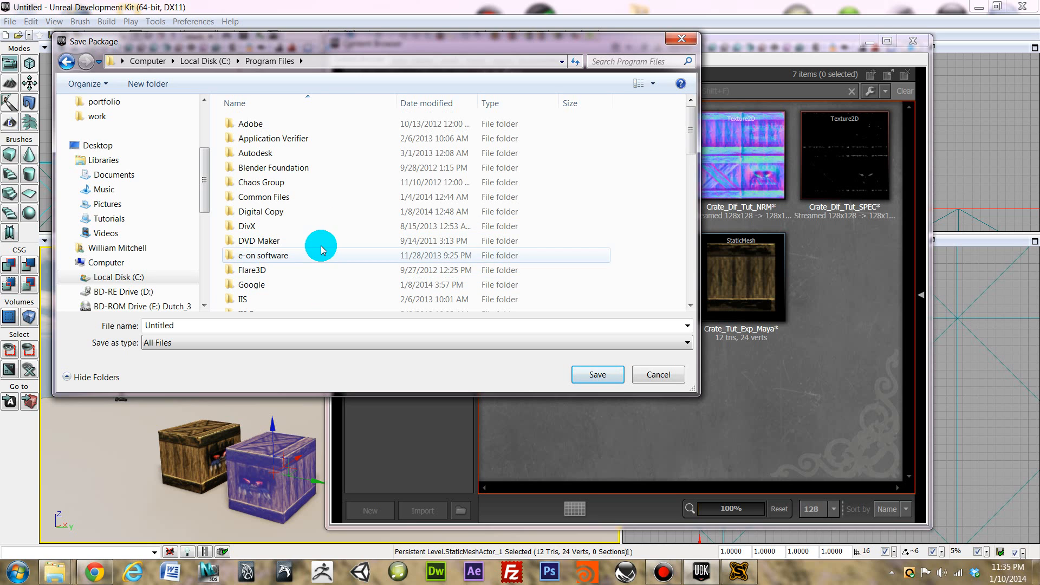
scroll(271, 277, down, 13)
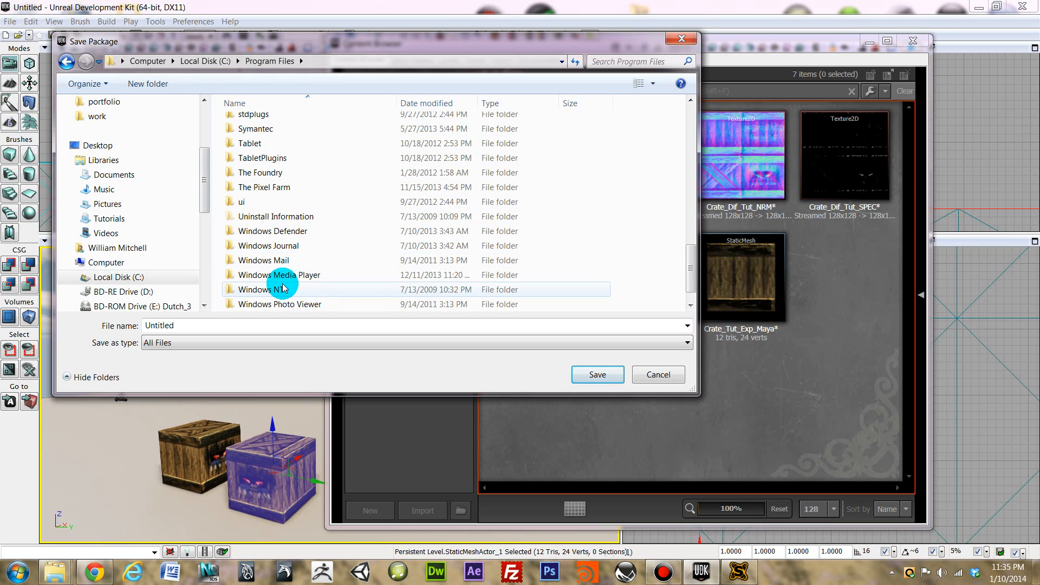
scroll(274, 301, down, 1)
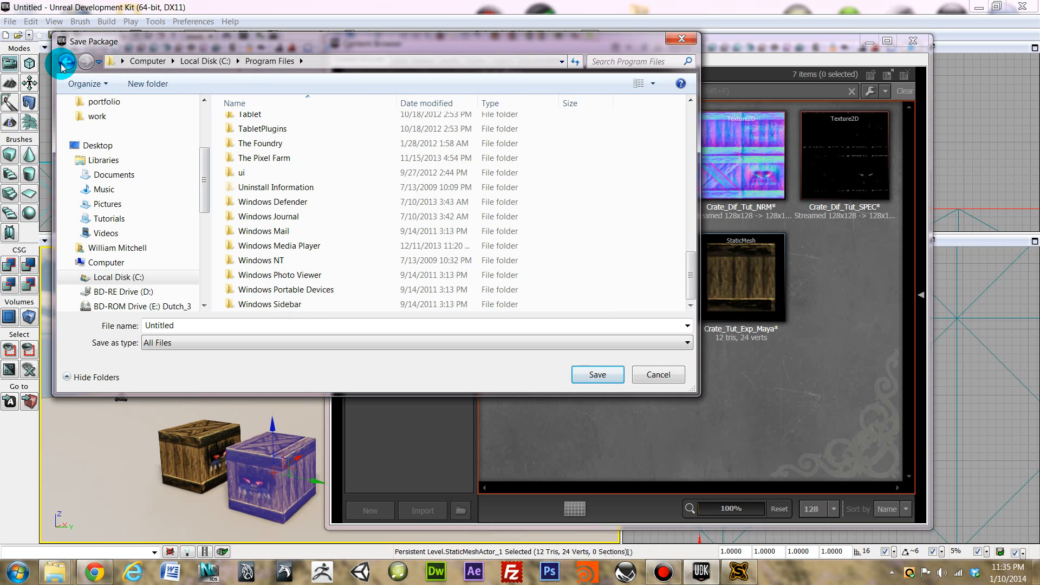
Navigate to Program Files (x86) > Unreal Tournament 3 > UTGame > CookedPC.
click(64, 63)
click(291, 286)
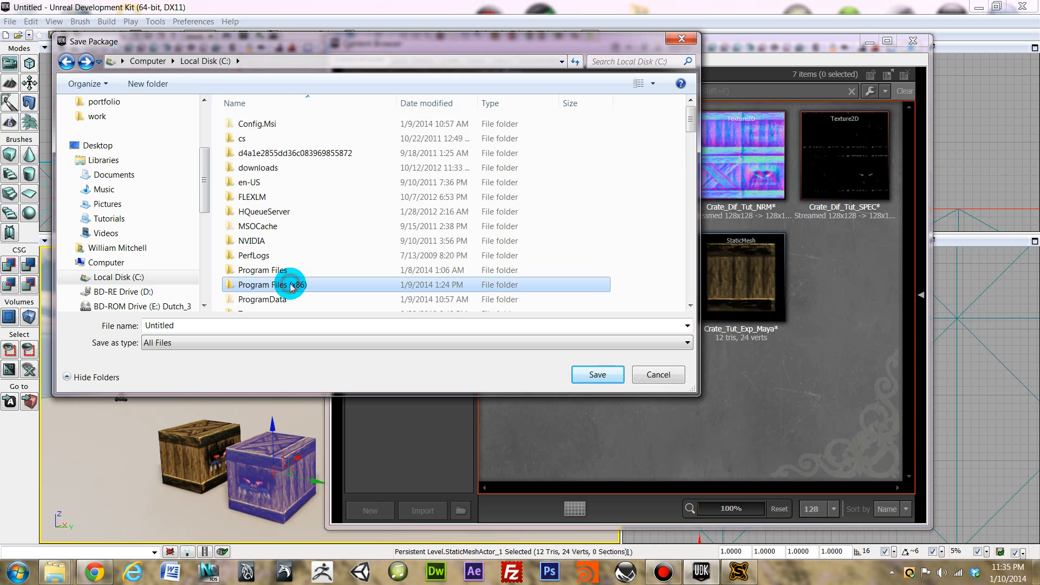
double_click(291, 285)
scroll(275, 233, down, 8)
scroll(273, 233, down, 18)
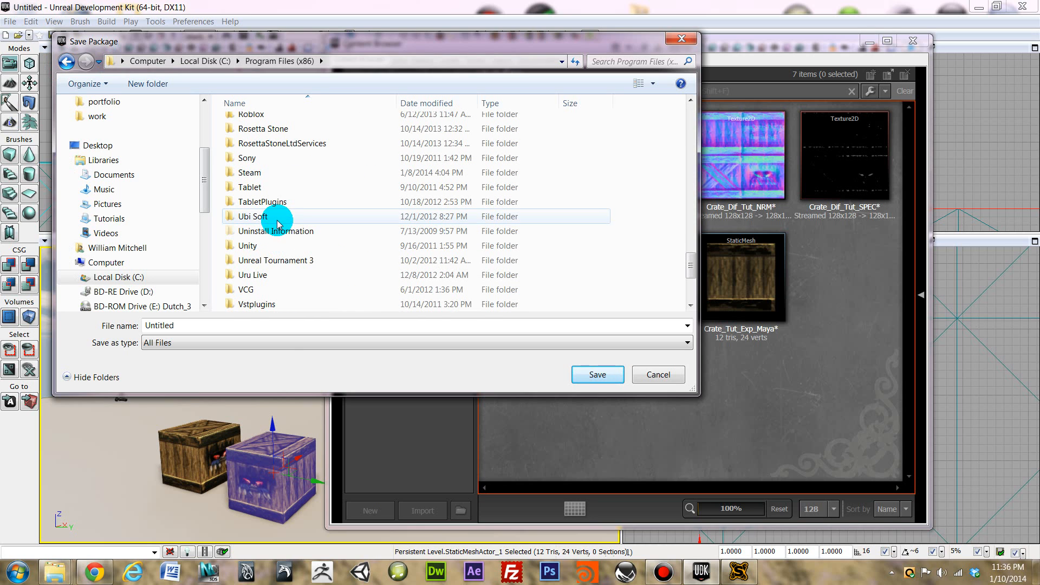
double_click(282, 260)
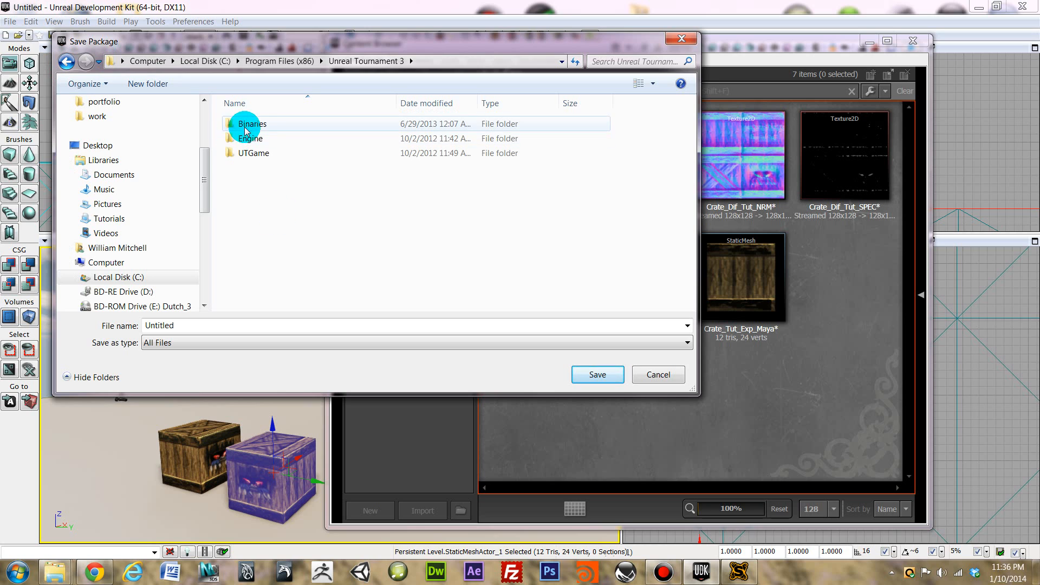
click(265, 153)
double_click(266, 154)
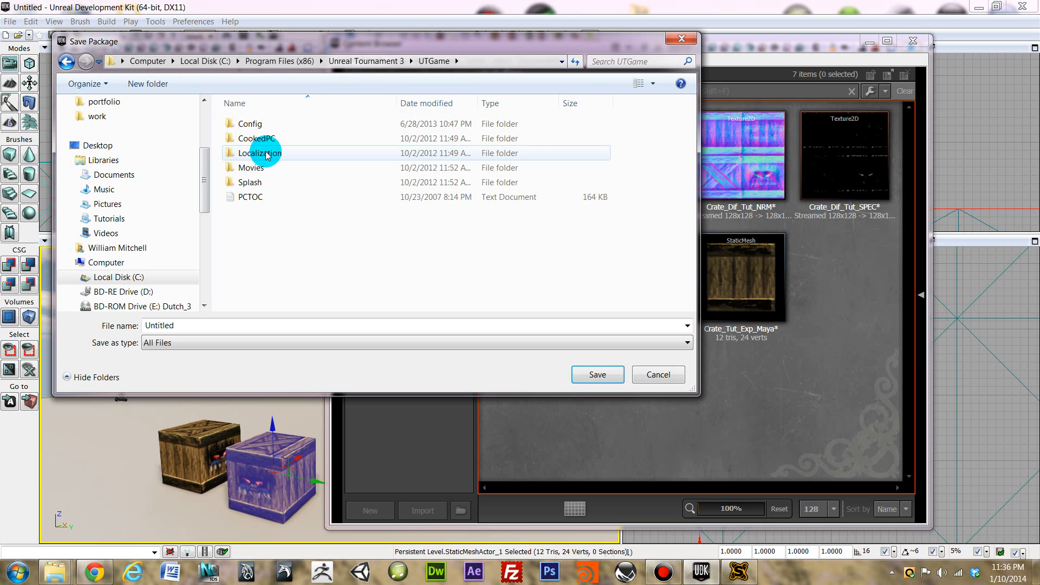
double_click(270, 139)
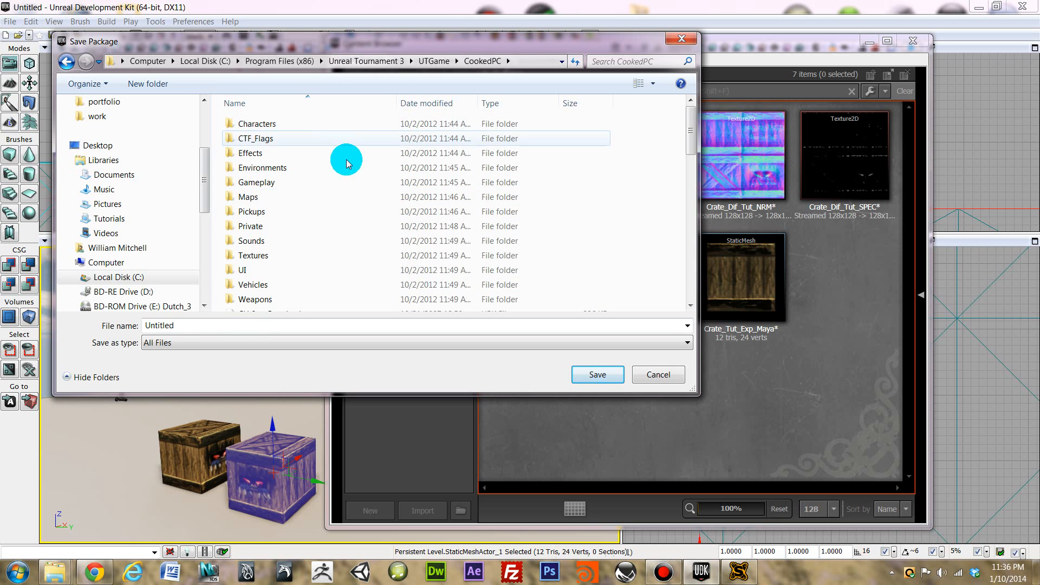
scroll(348, 189, down, 8)
scroll(349, 218, up, 8)
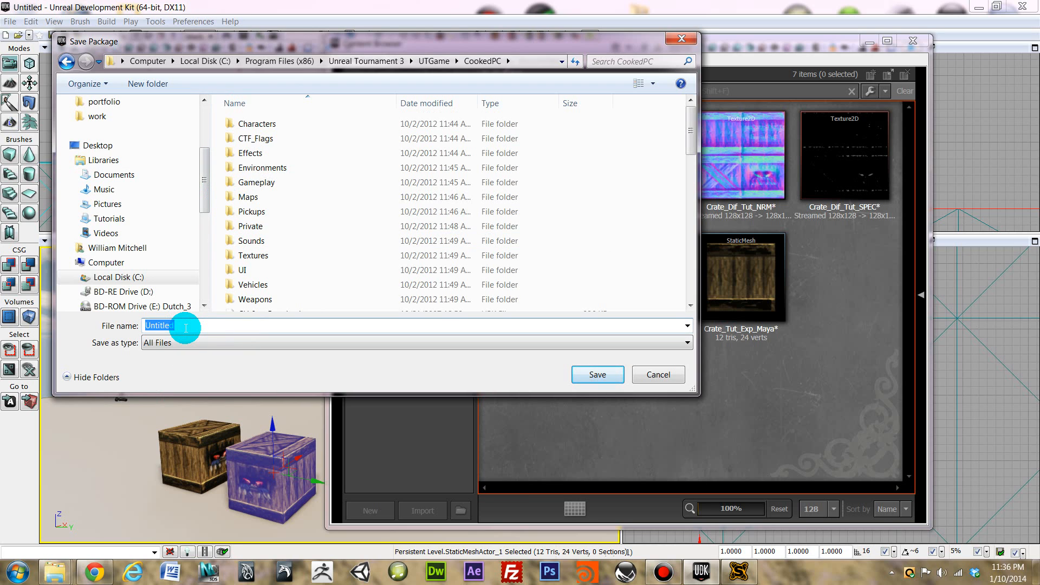
Save the map as Instructa_Test and the package as Instructas_Pack.
text(Instructa_Test)
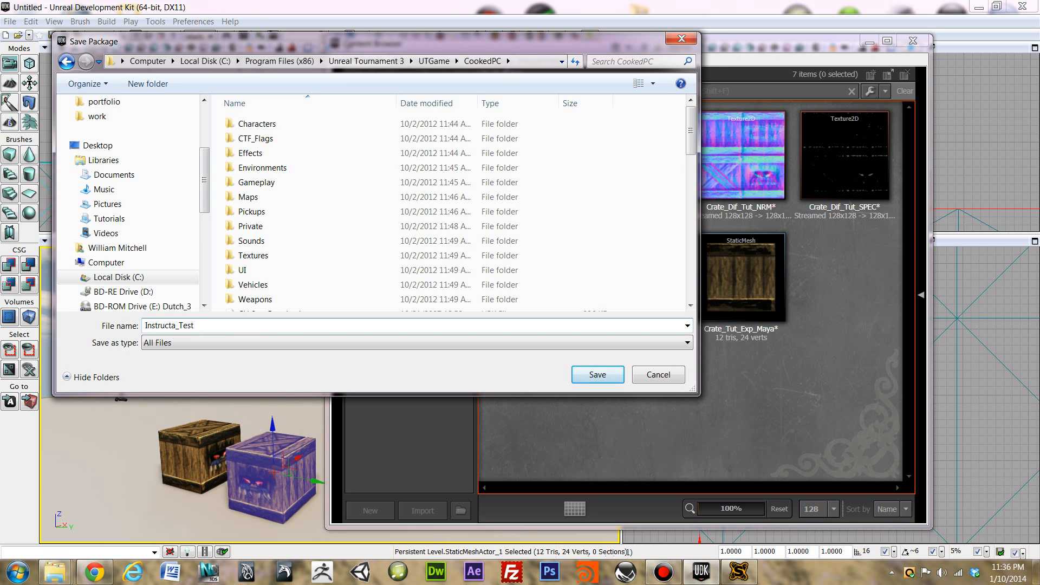
key(Return)
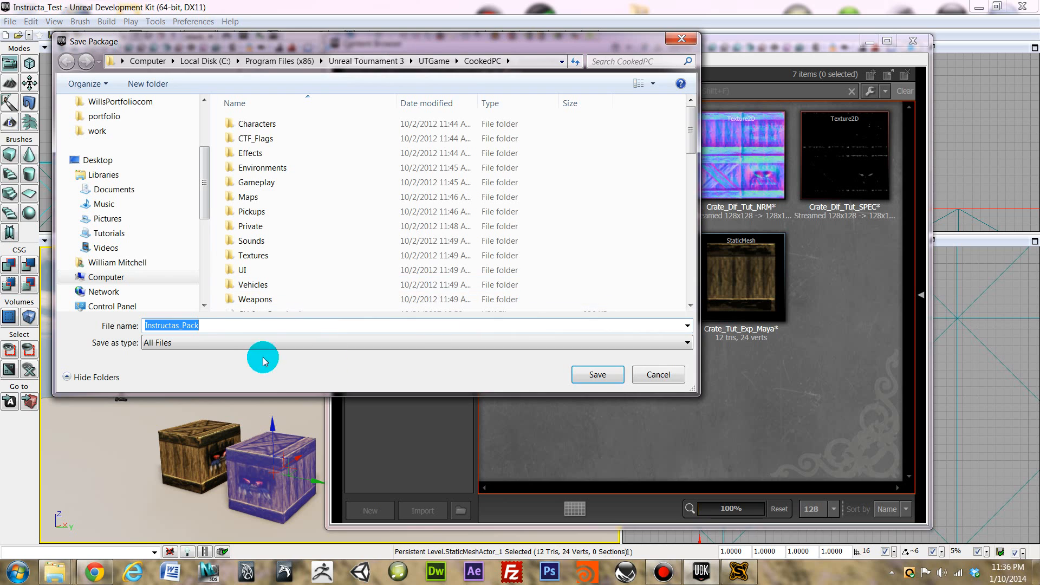
click(598, 375)
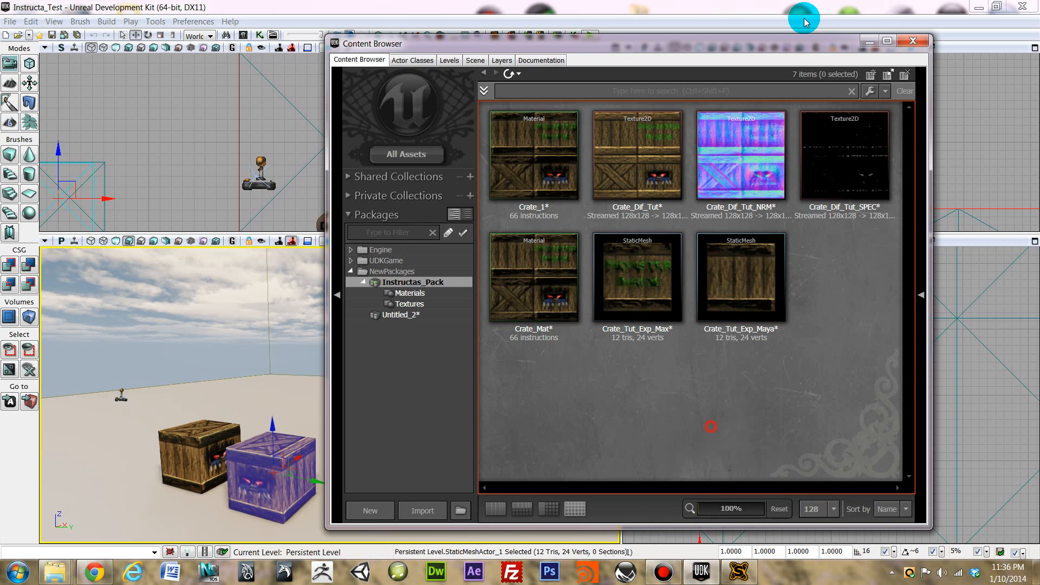
Minimize the Content Browser and frame both crates in the perspective viewport.
click(868, 41)
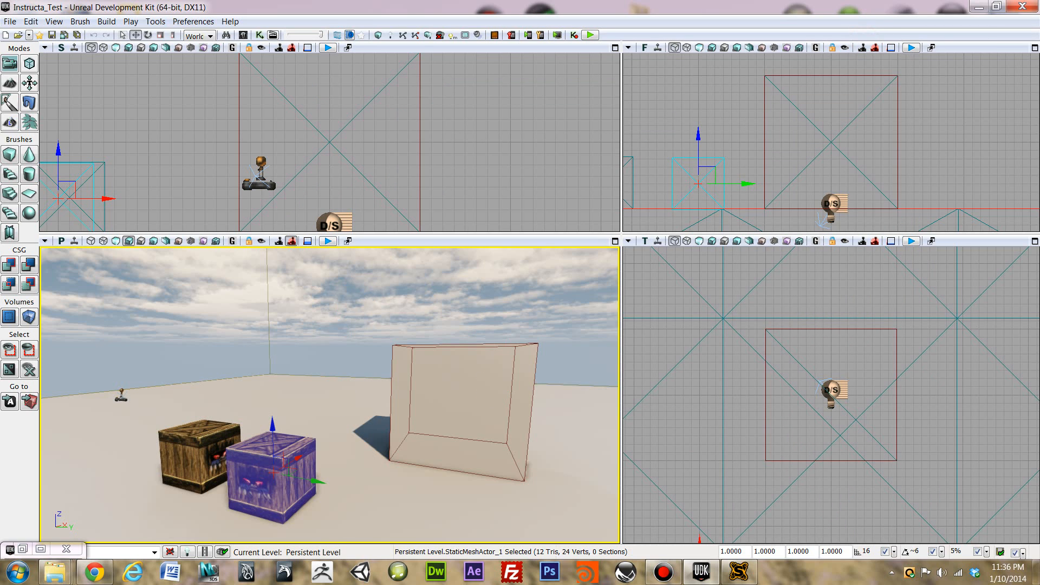
drag(466, 325, 434, 342)
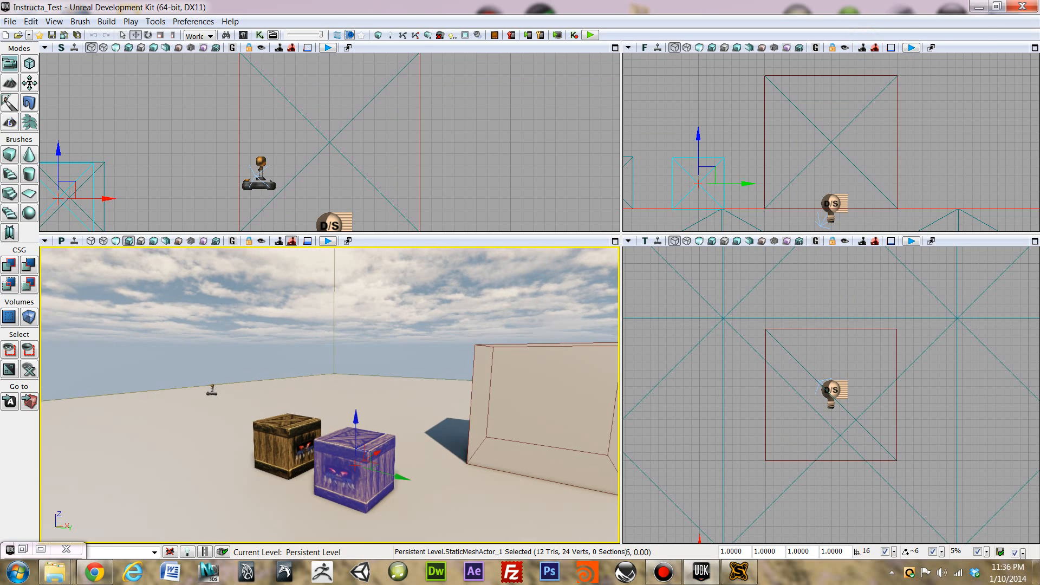
middle_drag(433, 341, 431, 366)
Play the level in the viewport, answering No to the broken package references warning.
click(593, 36)
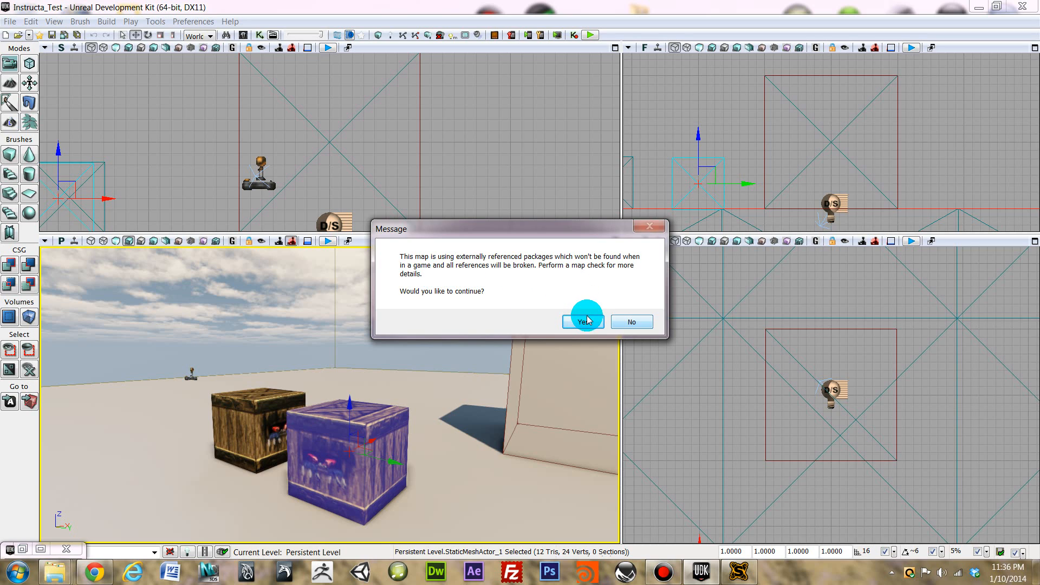
click(632, 323)
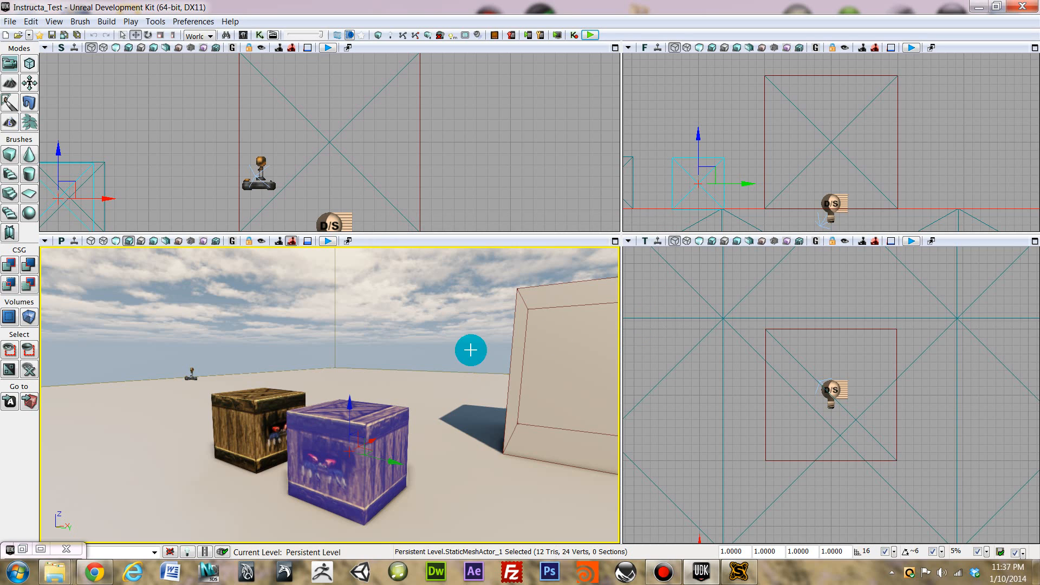
scroll(432, 328, down, 4)
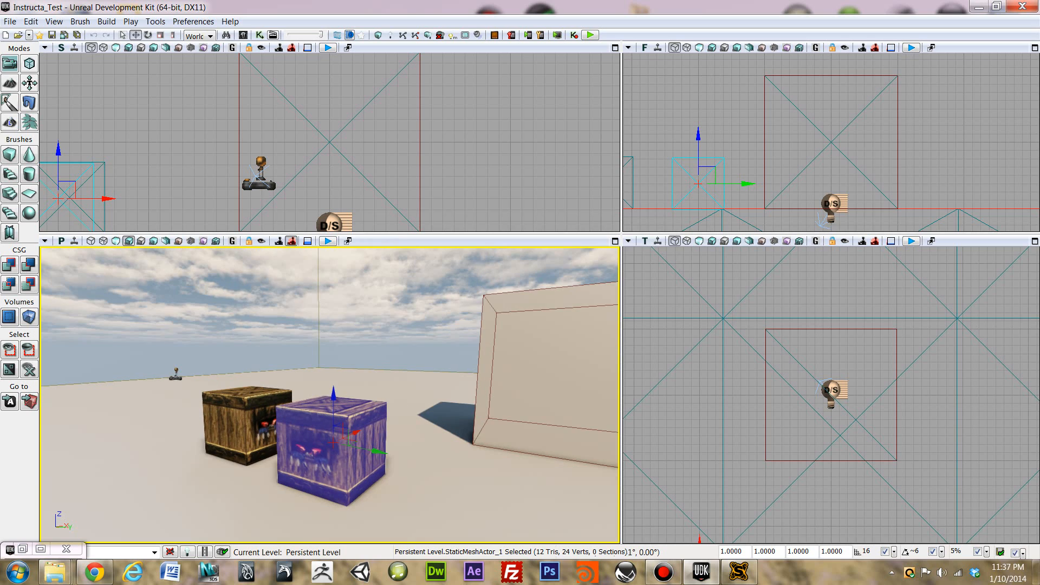
click(329, 241)
click(581, 322)
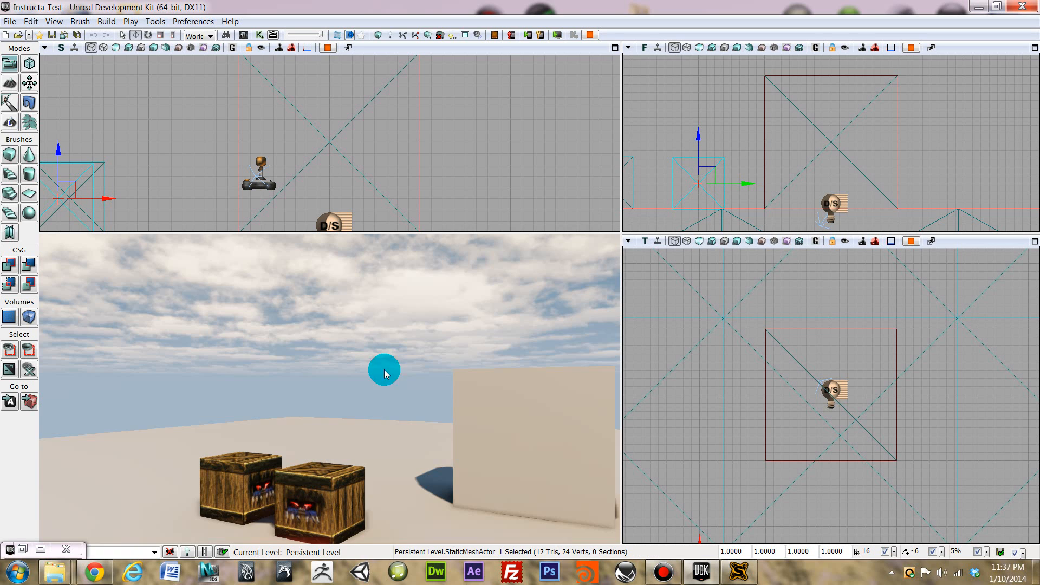
key(w)
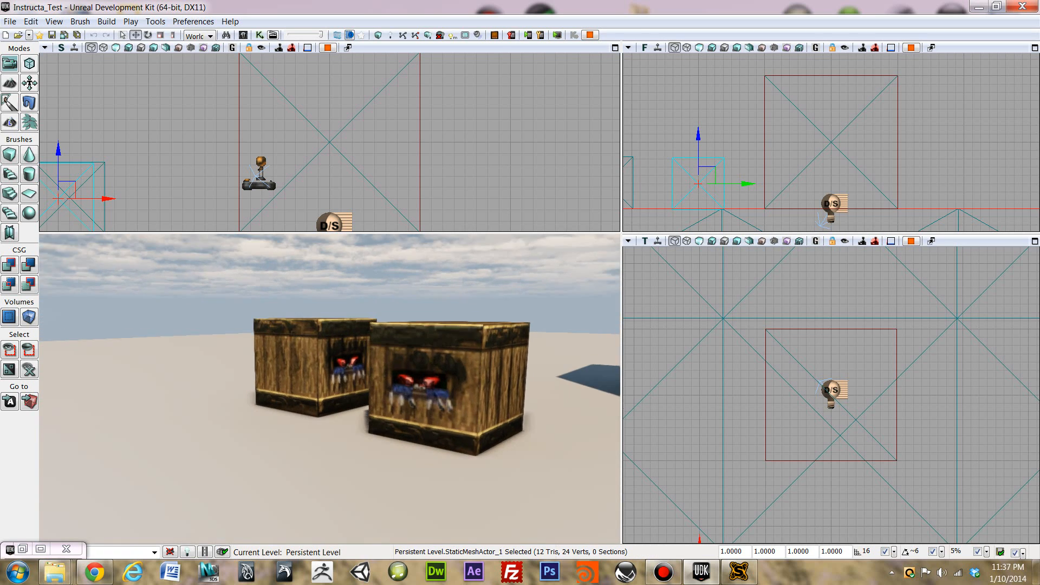
key(w)
key(a)
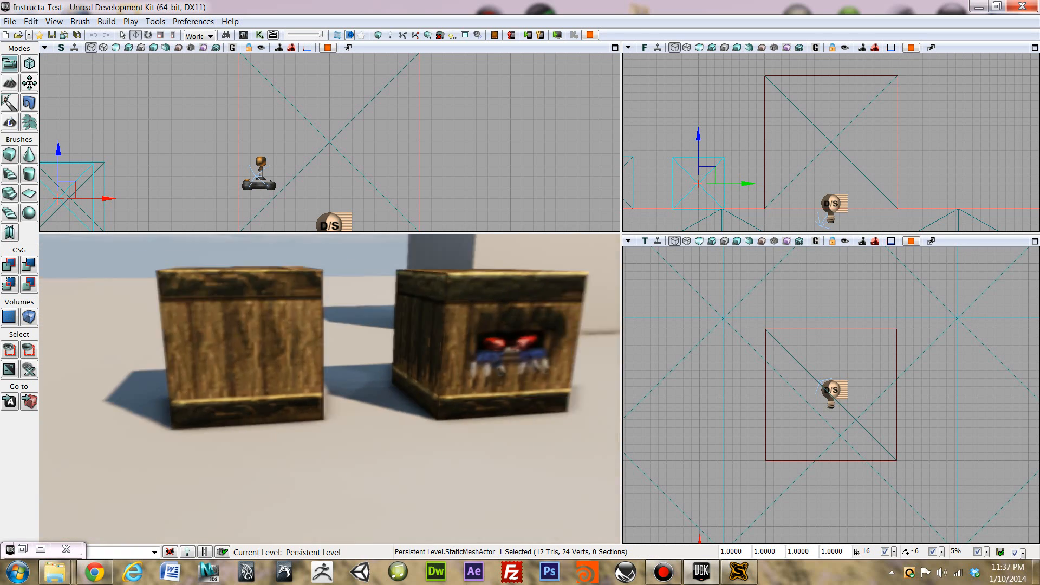
key(a)
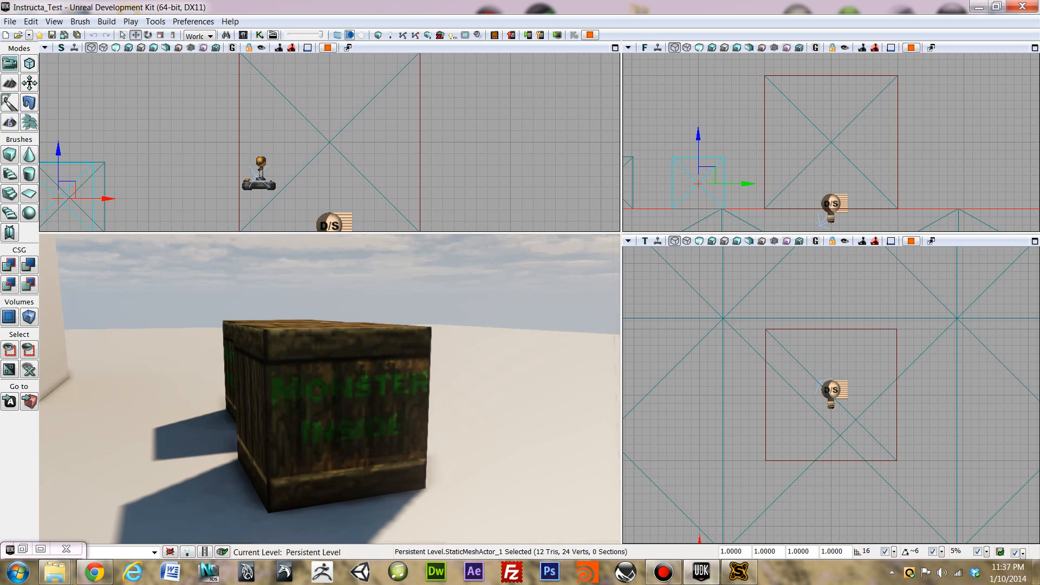
key(a)
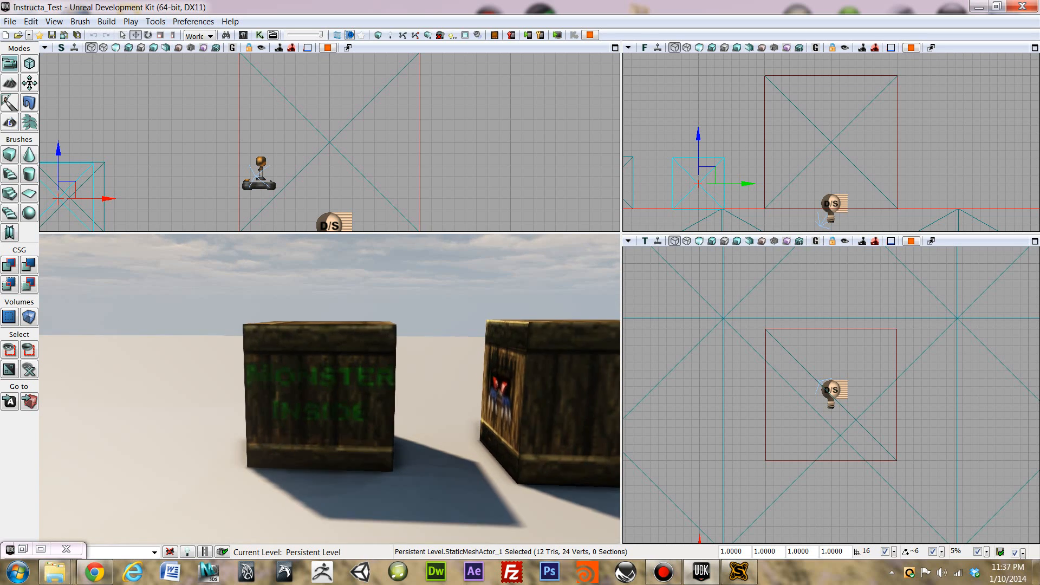
key(w)
key(a)
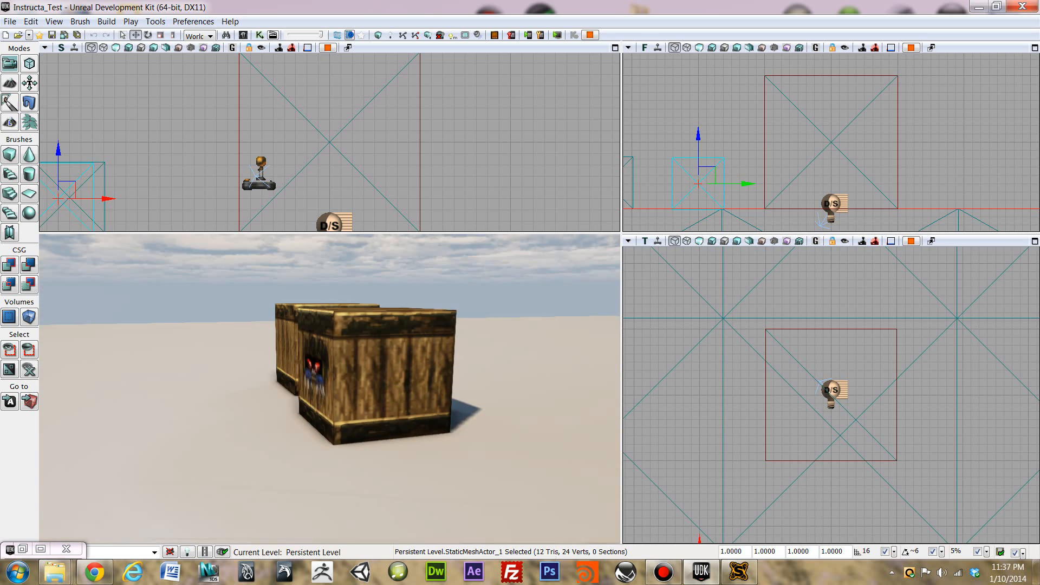
key(w)
key(space)
key(s)
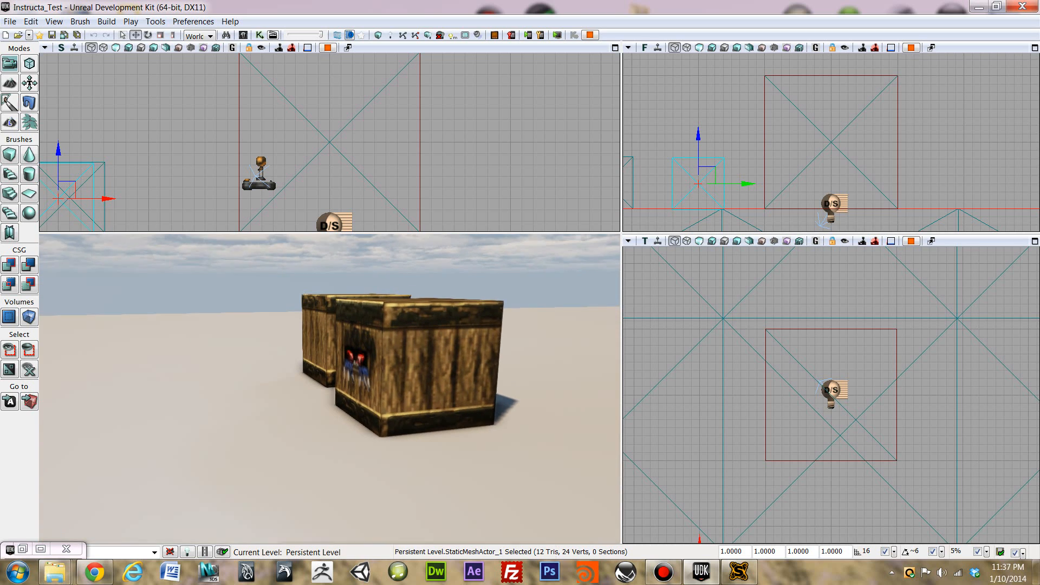
key(w)
key(space)
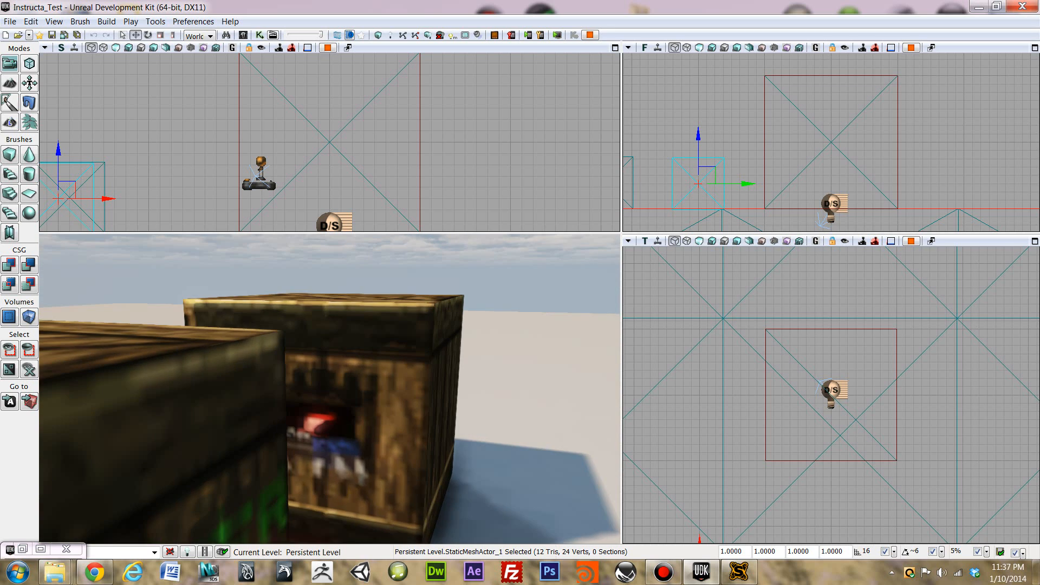
key(space)
key(w)
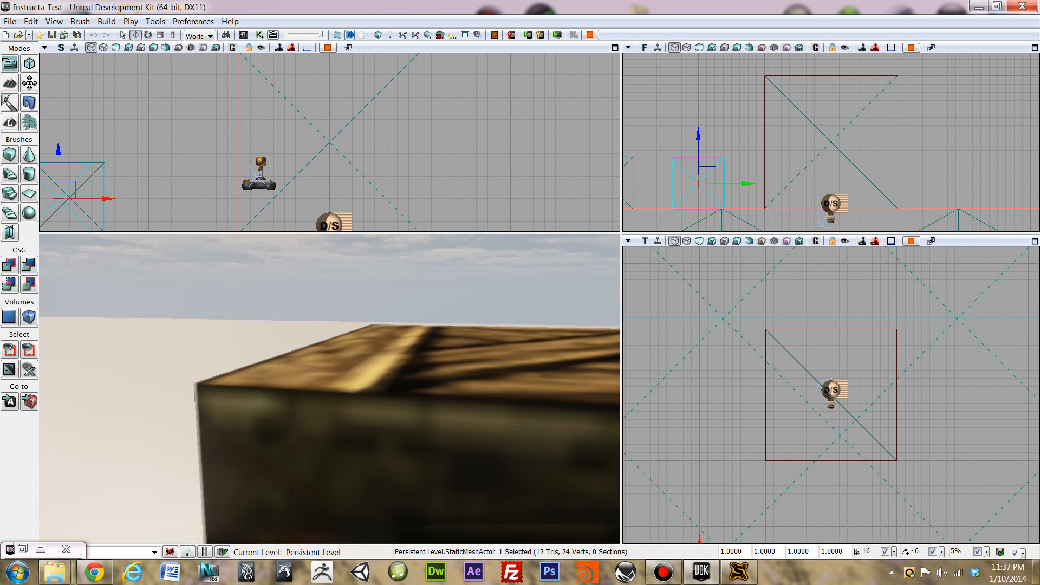
key(s)
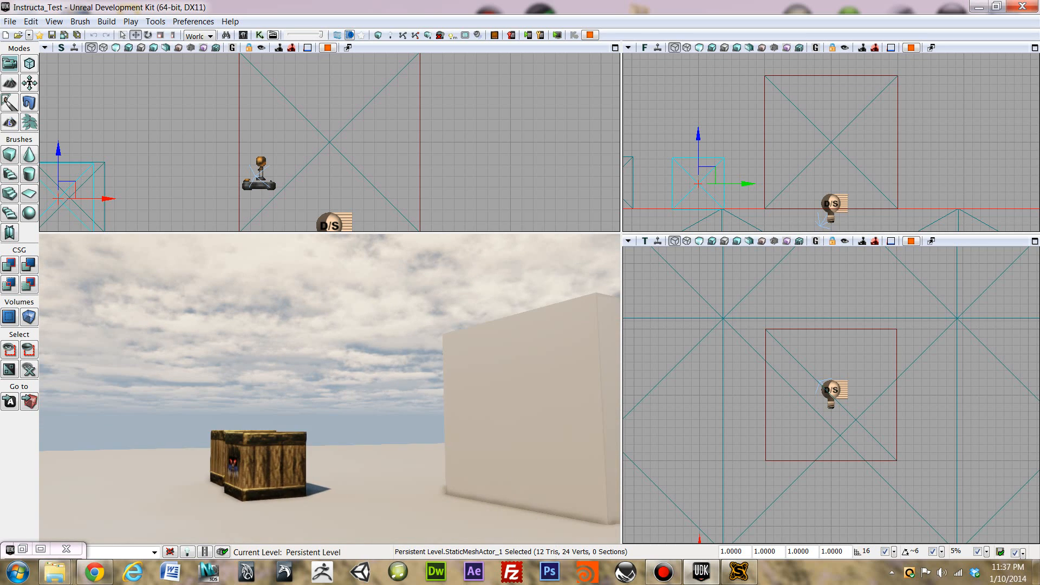
key(w)
key(space)
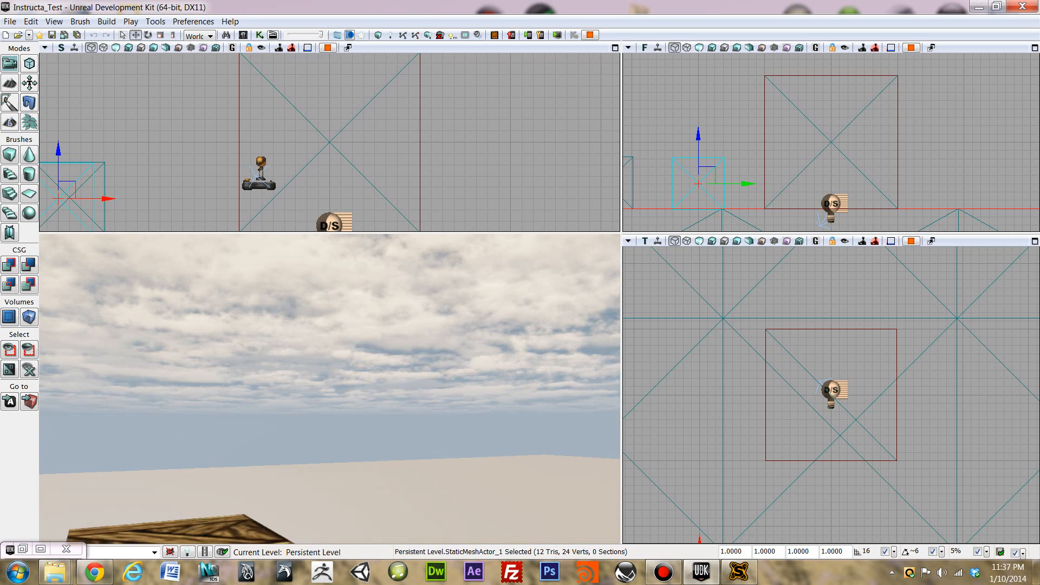
key(space)
key(s)
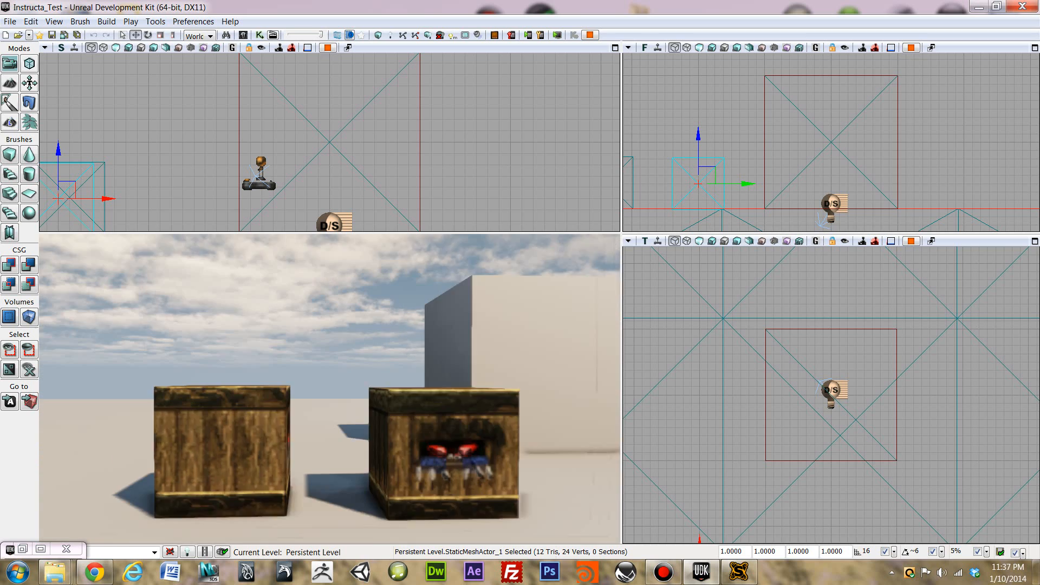
key(s)
key(w)
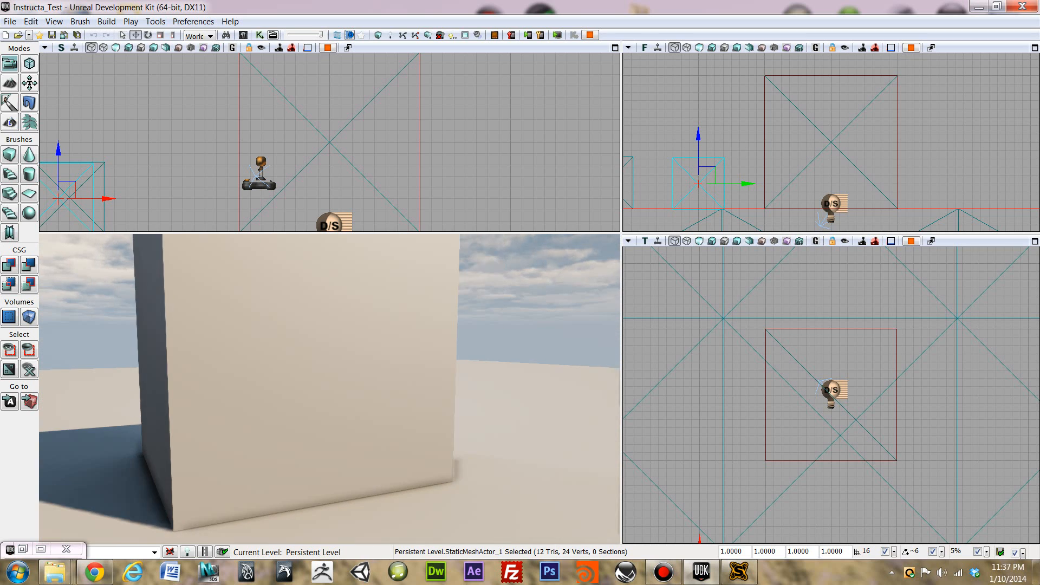
key(s)
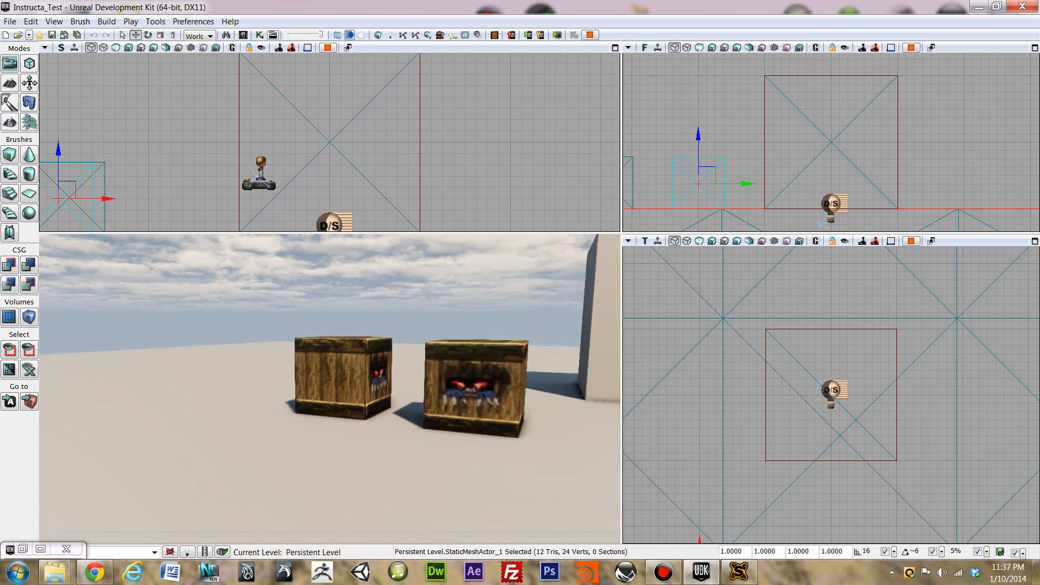
key(w)
key(space)
key(s)
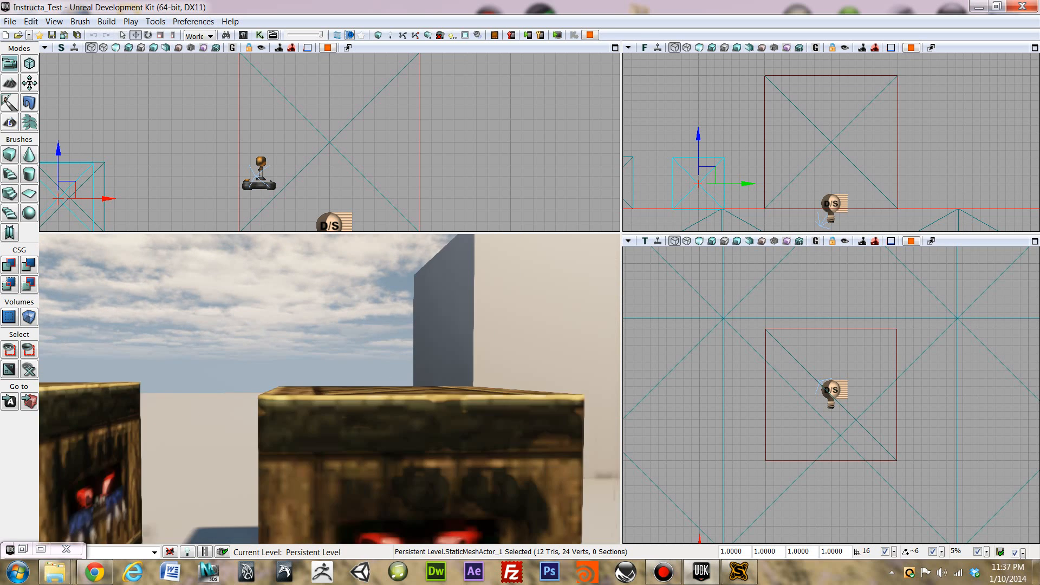
key(d)
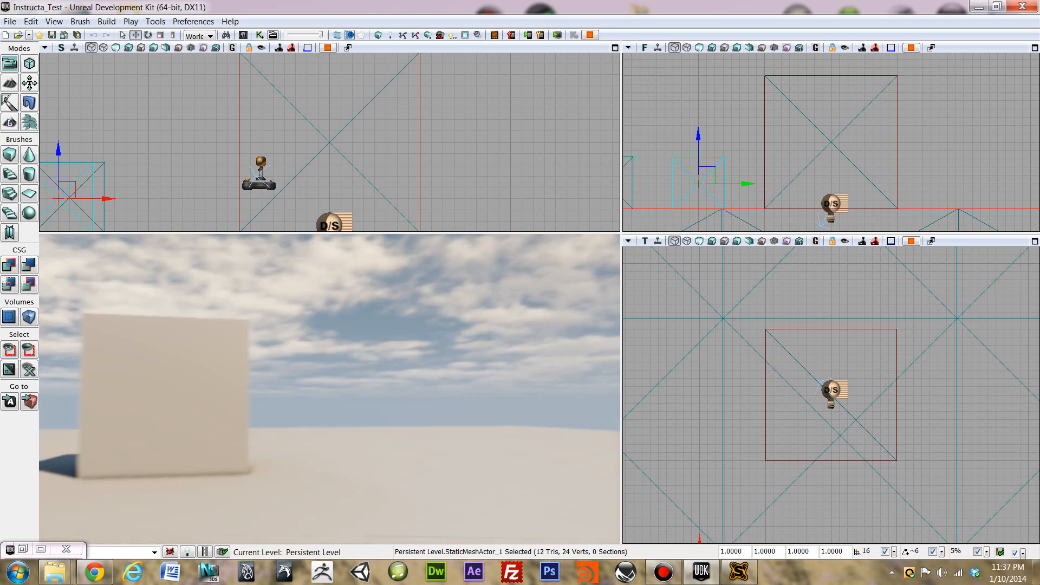
key(w)
key(s)
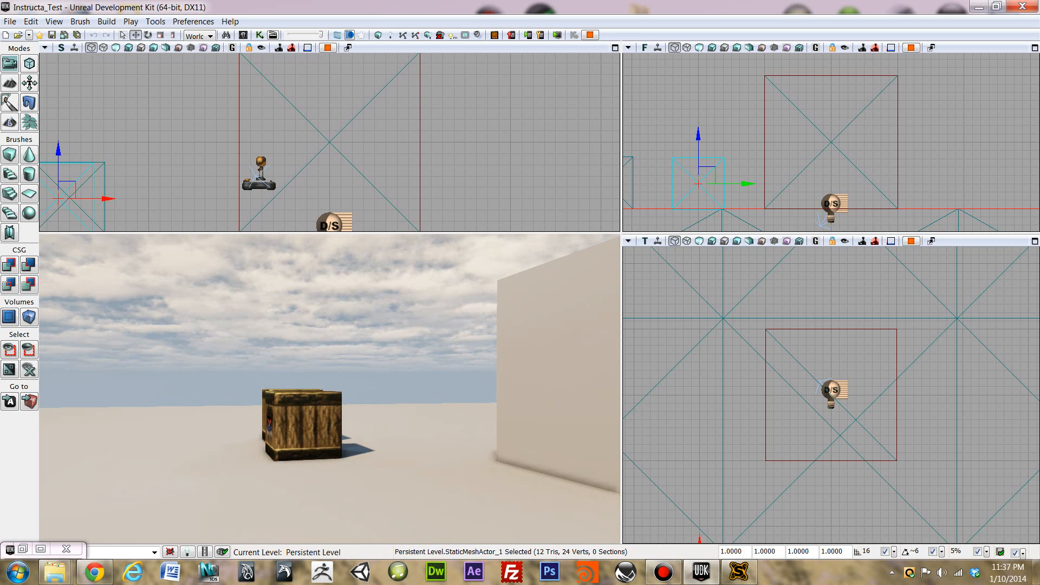
key(Escape)
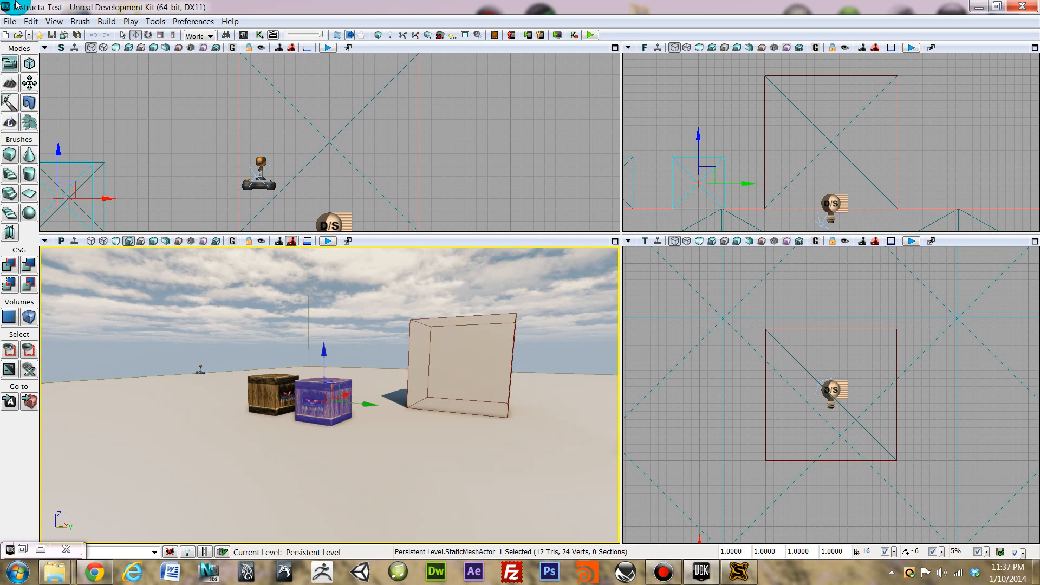